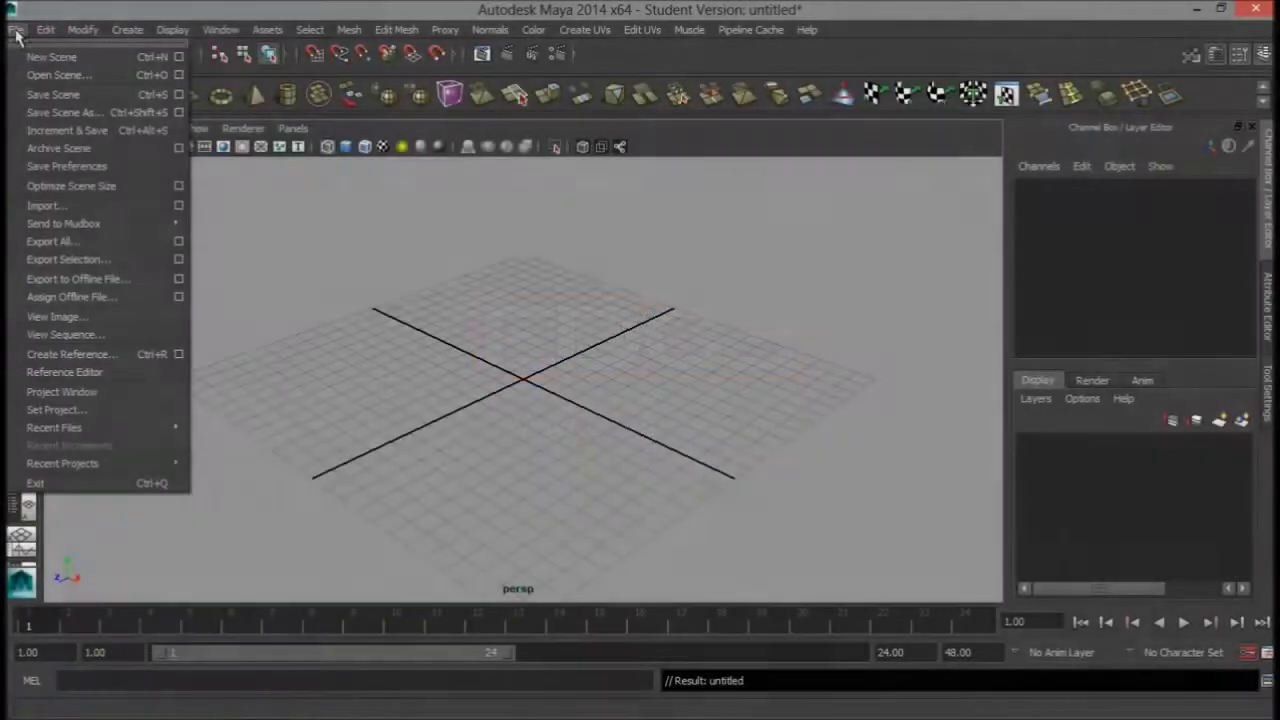
Step: Open the mechanics5.mb Pong scene with its bordered court, two paddles and central ball
{"action": "left_click", "coordinate": [80, 75]}
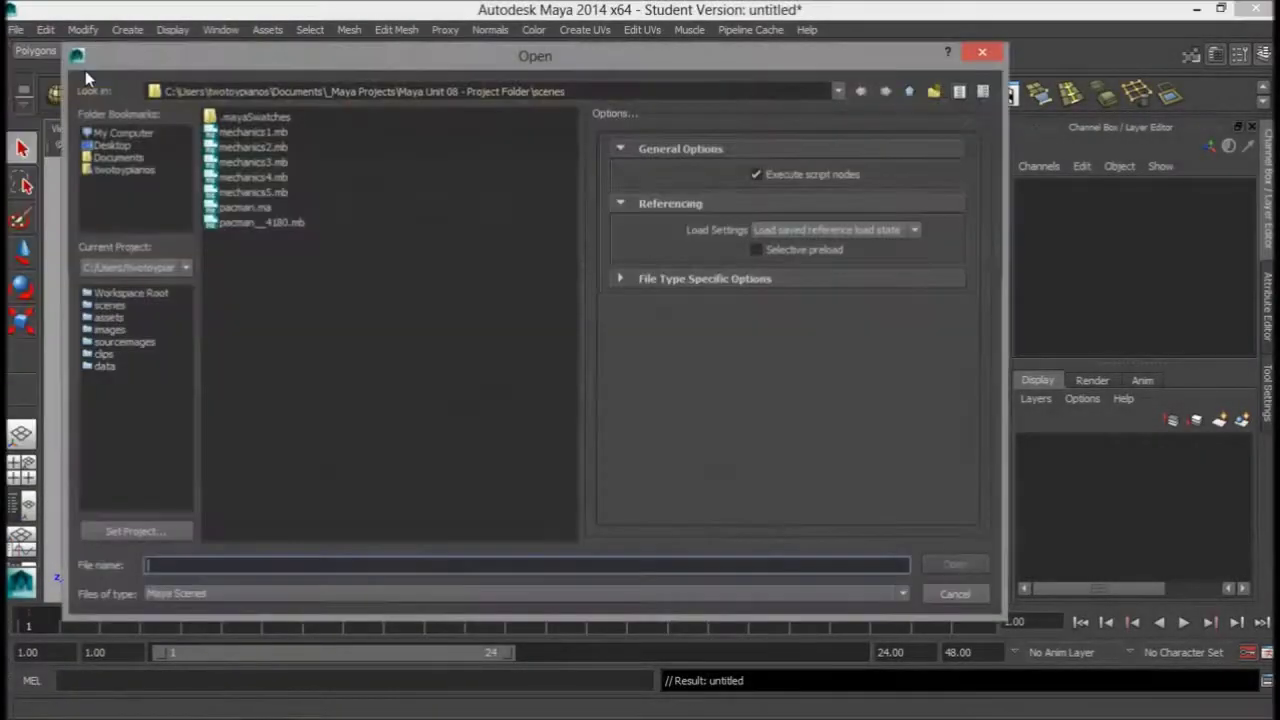
{"action": "left_click", "coordinate": [272, 197]}
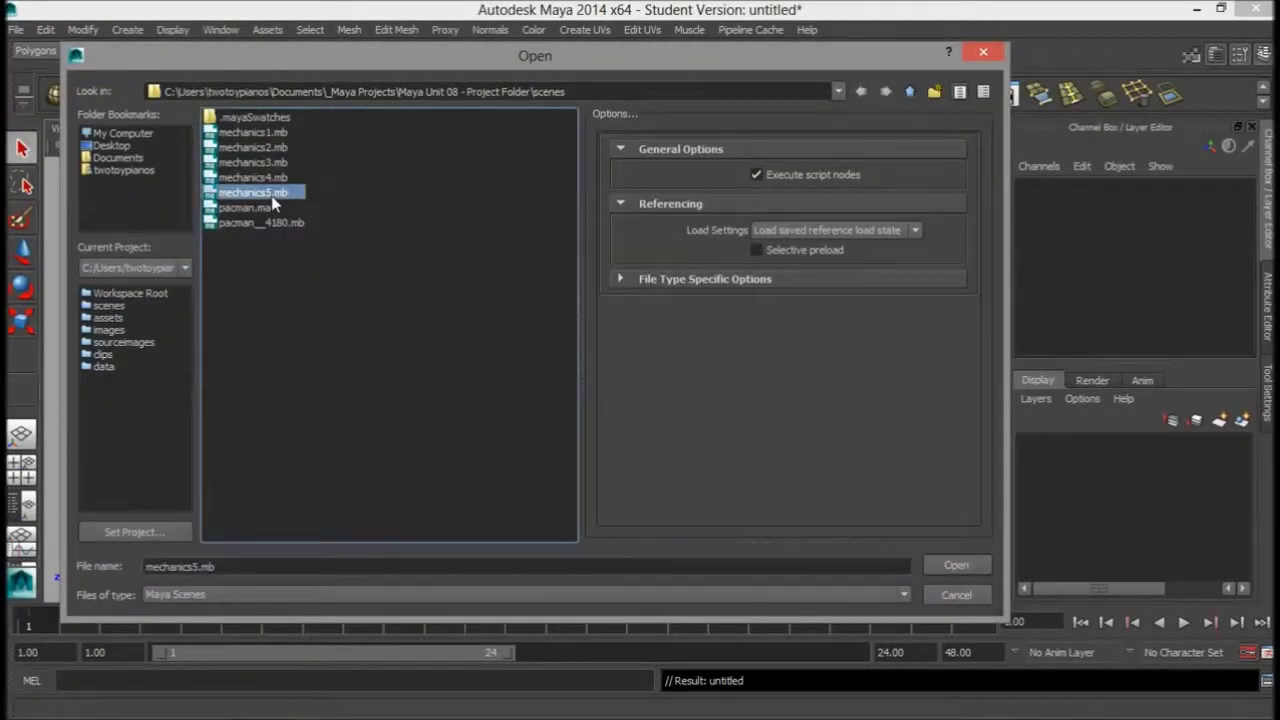
{"action": "left_click", "coordinate": [955, 566]}
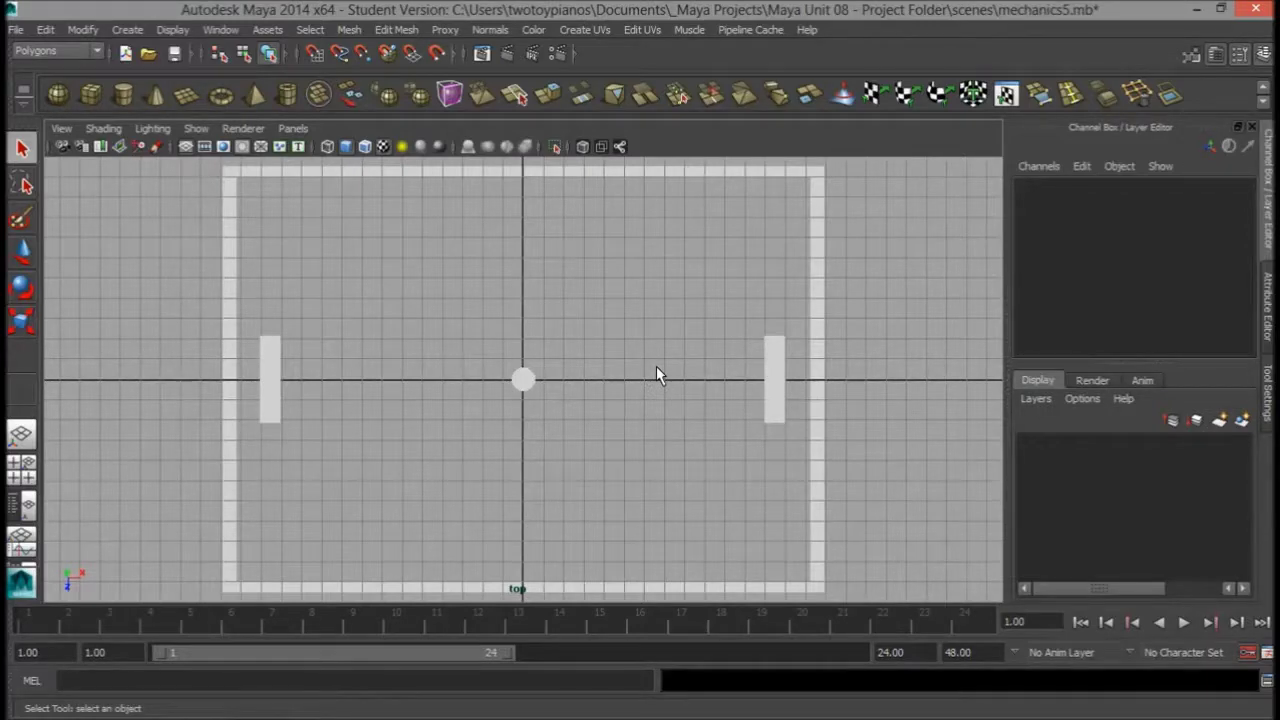
Step: Box-select the pCylinder1 ball at the centre of the court in the top viewport
{"action": "left_click_drag", "start_coordinate": [474, 354], "coordinate": [549, 424]}
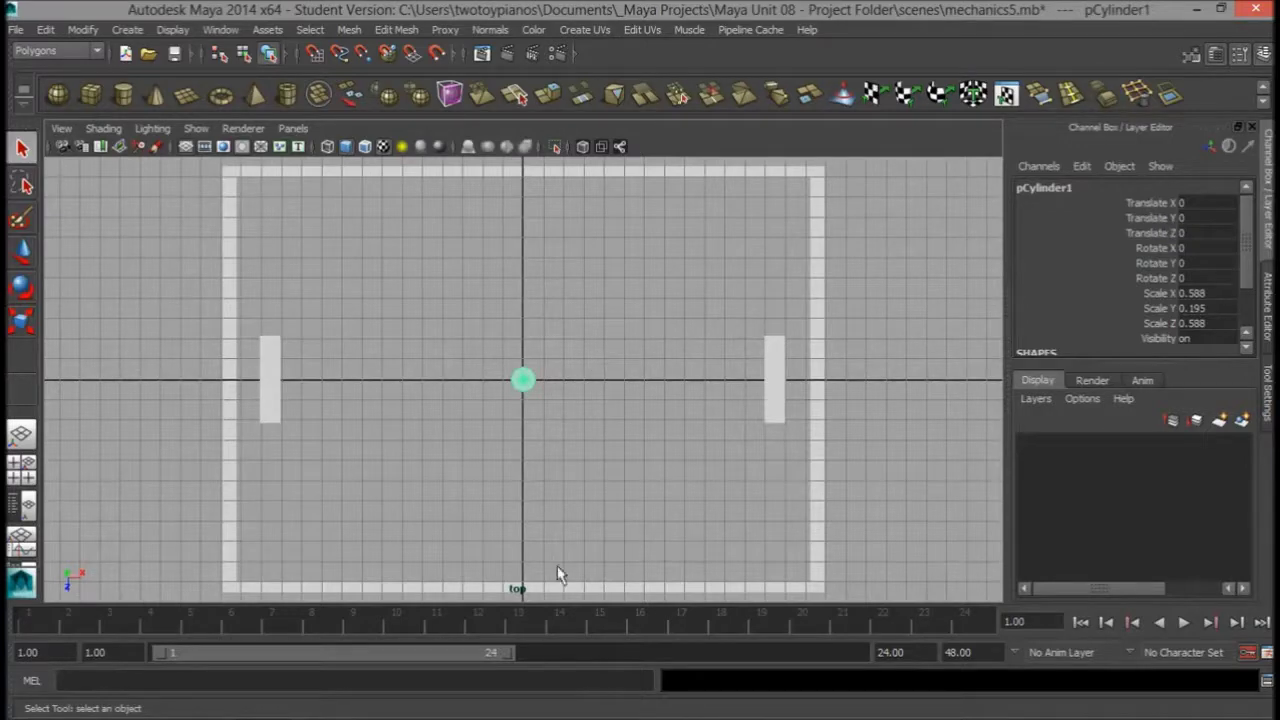
Step: Set the playback end time to 120 frames
{"action": "left_click", "coordinate": [895, 652]}
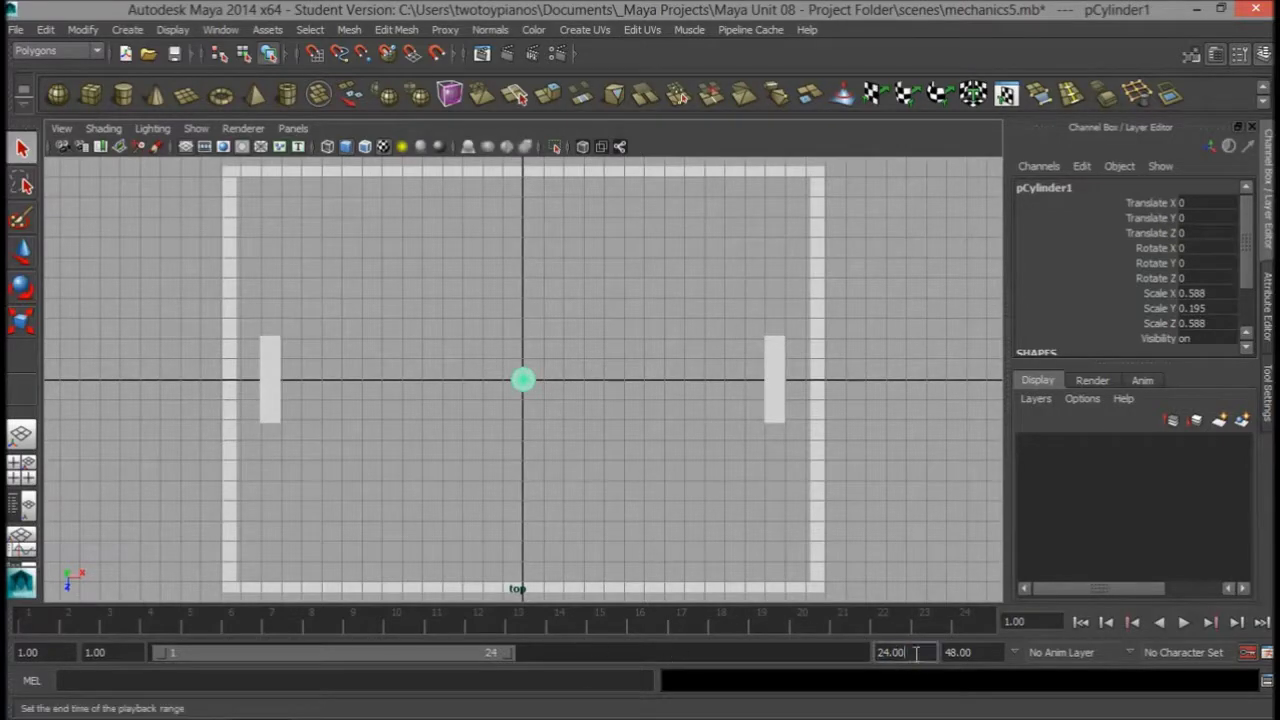
{"action": "type", "text": "120"}
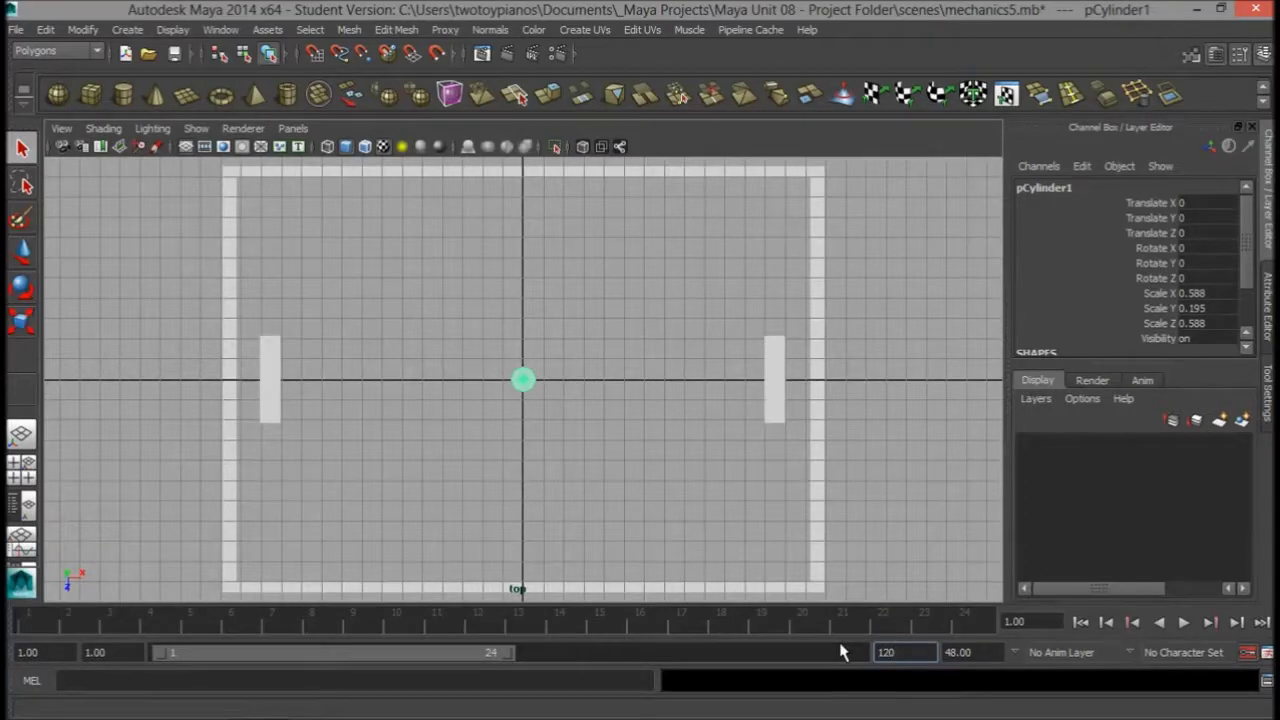
{"action": "key", "text": "Return"}
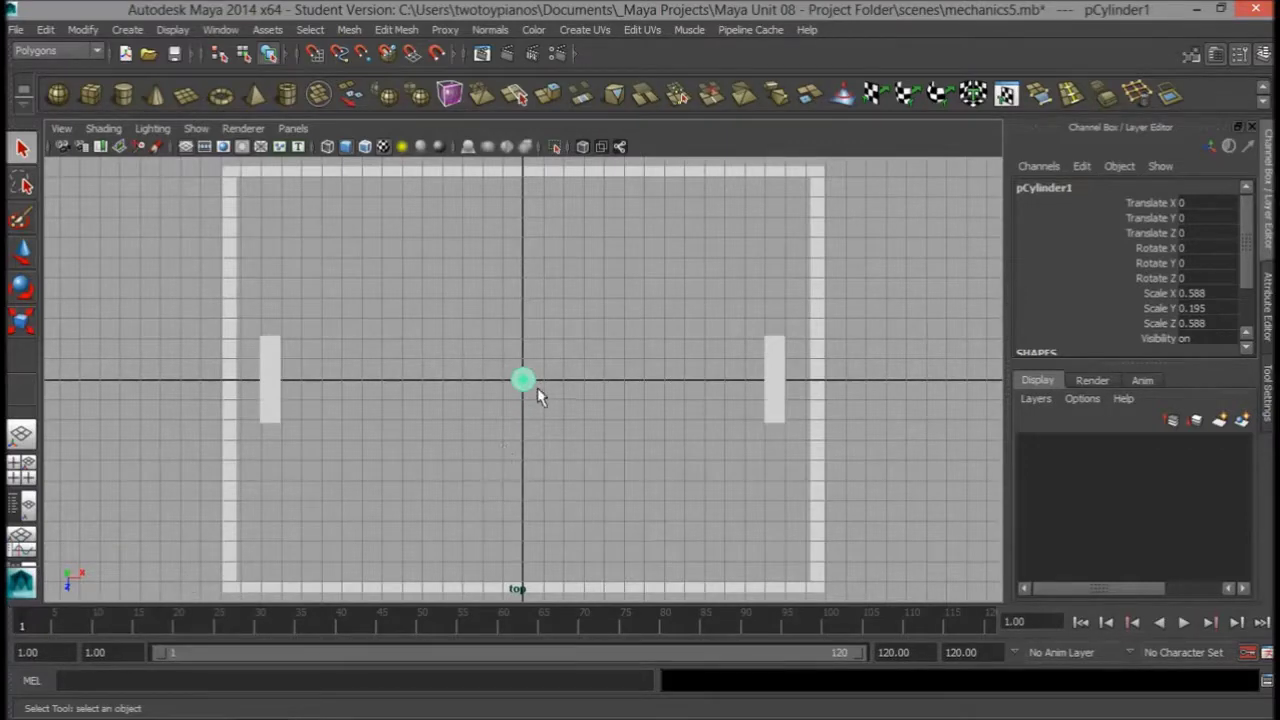
Step: Move the ball left along X to -11.422 against the left paddle
{"action": "key", "text": "w"}
{"action": "left_click", "coordinate": [586, 382]}
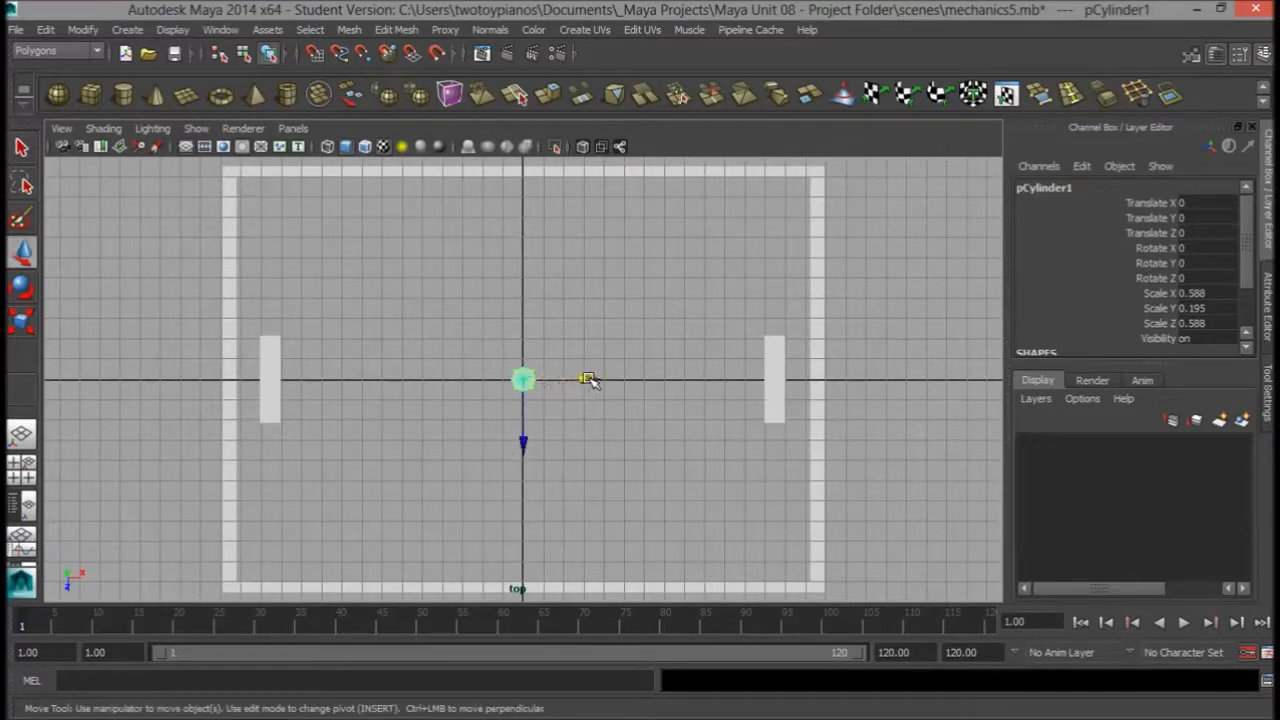
{"action": "left_click_drag", "start_coordinate": [588, 380], "coordinate": [363, 381]}
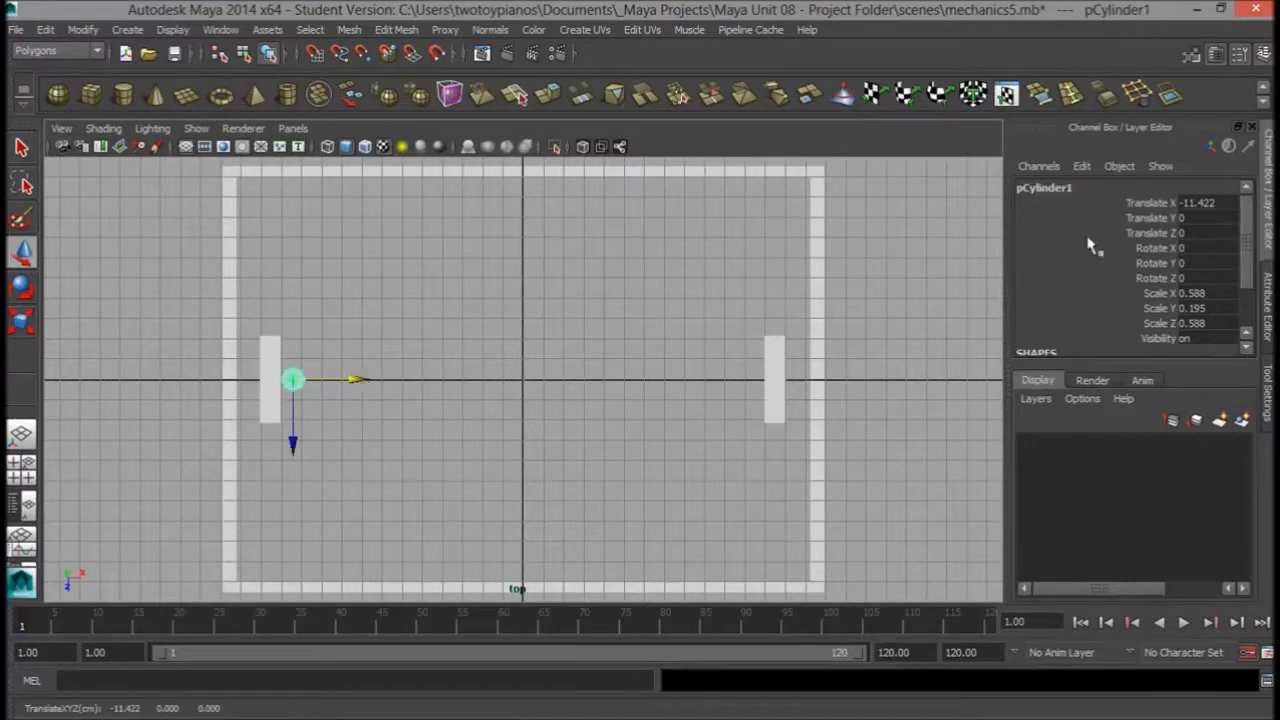
{"action": "left_click", "coordinate": [1150, 205]}
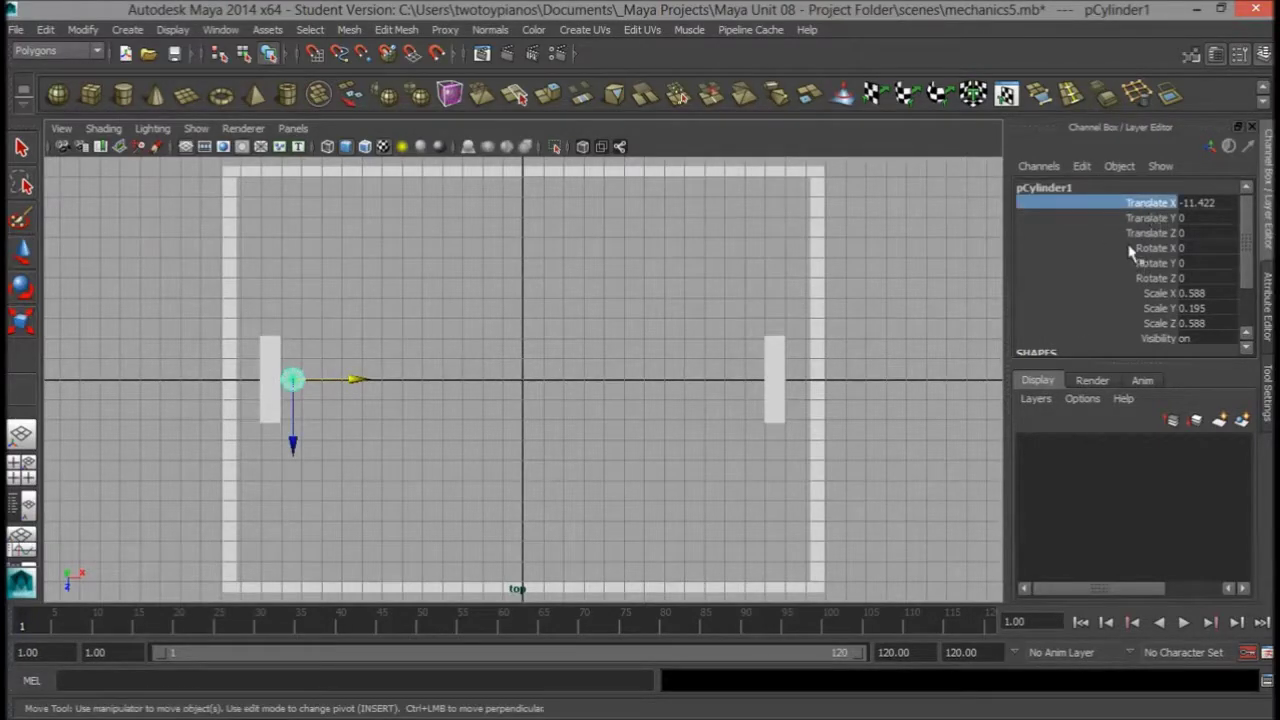
Step: Key the ball's Translate X at frame 1, then move it to the right paddle at frame 30
{"action": "right_click", "coordinate": [1153, 206]}
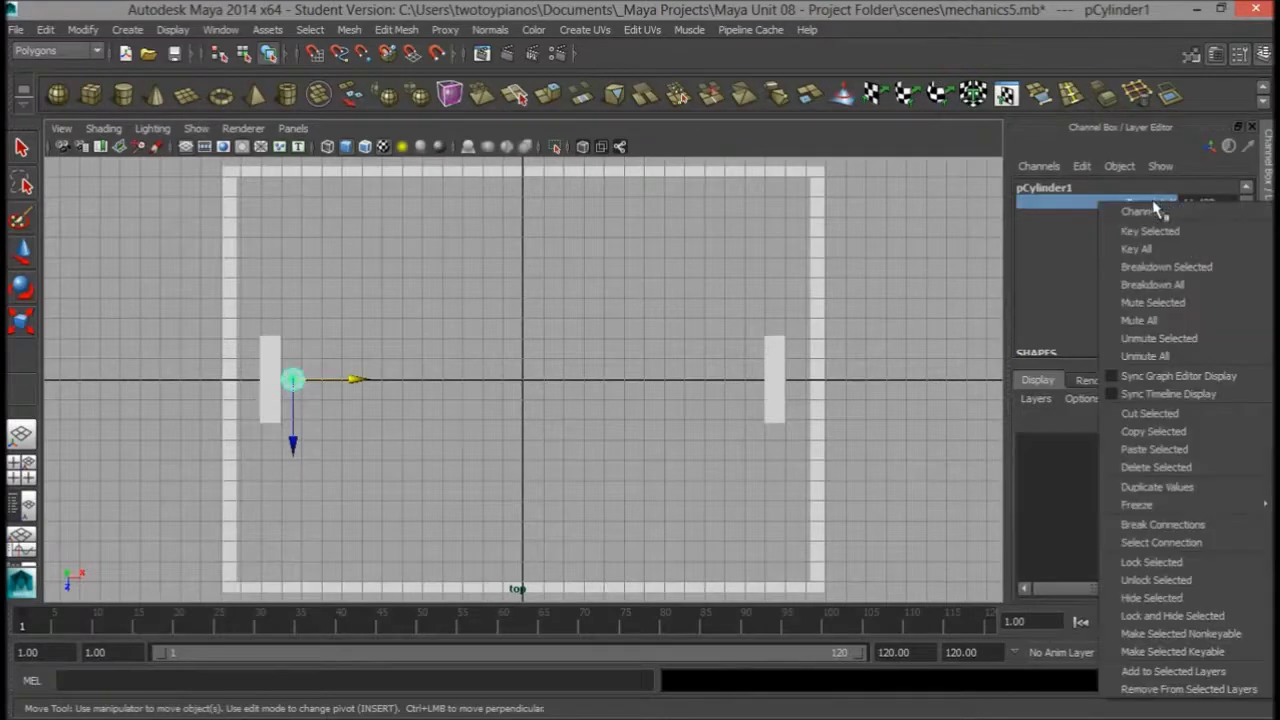
{"action": "left_click", "coordinate": [1188, 233]}
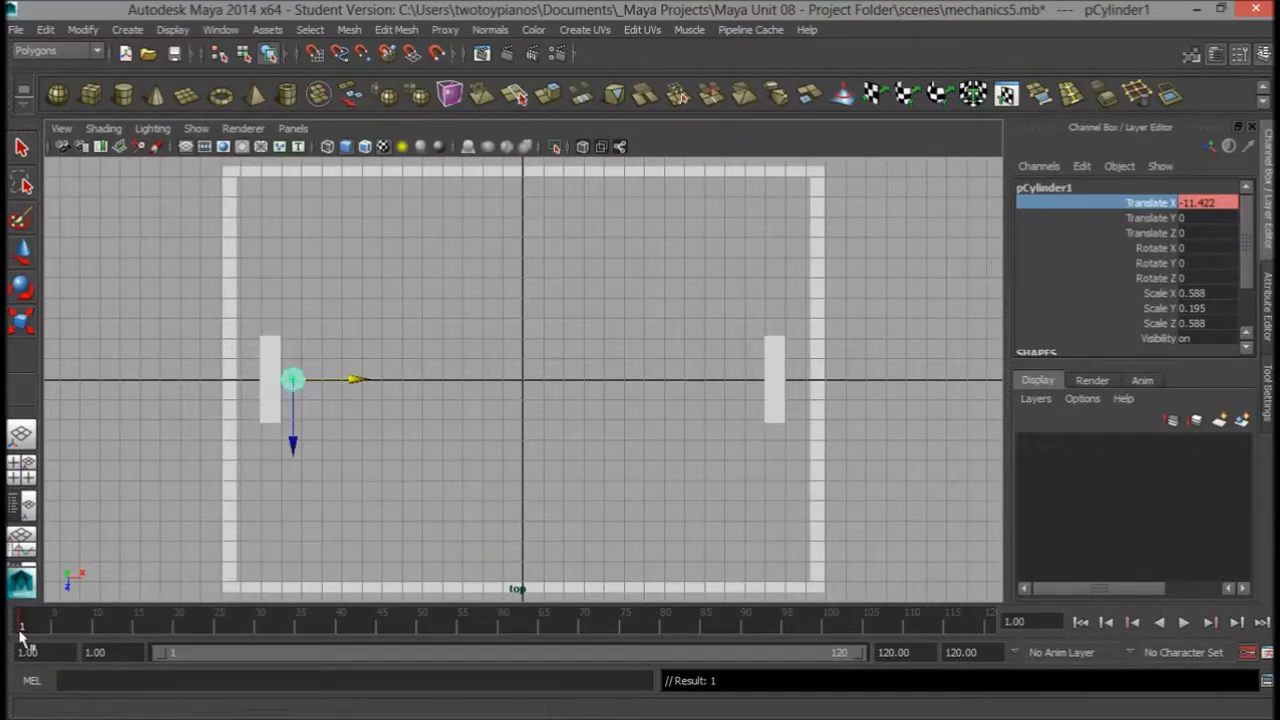
{"action": "left_click_drag", "start_coordinate": [22, 624], "coordinate": [259, 628]}
{"action": "left_click", "coordinate": [353, 380]}
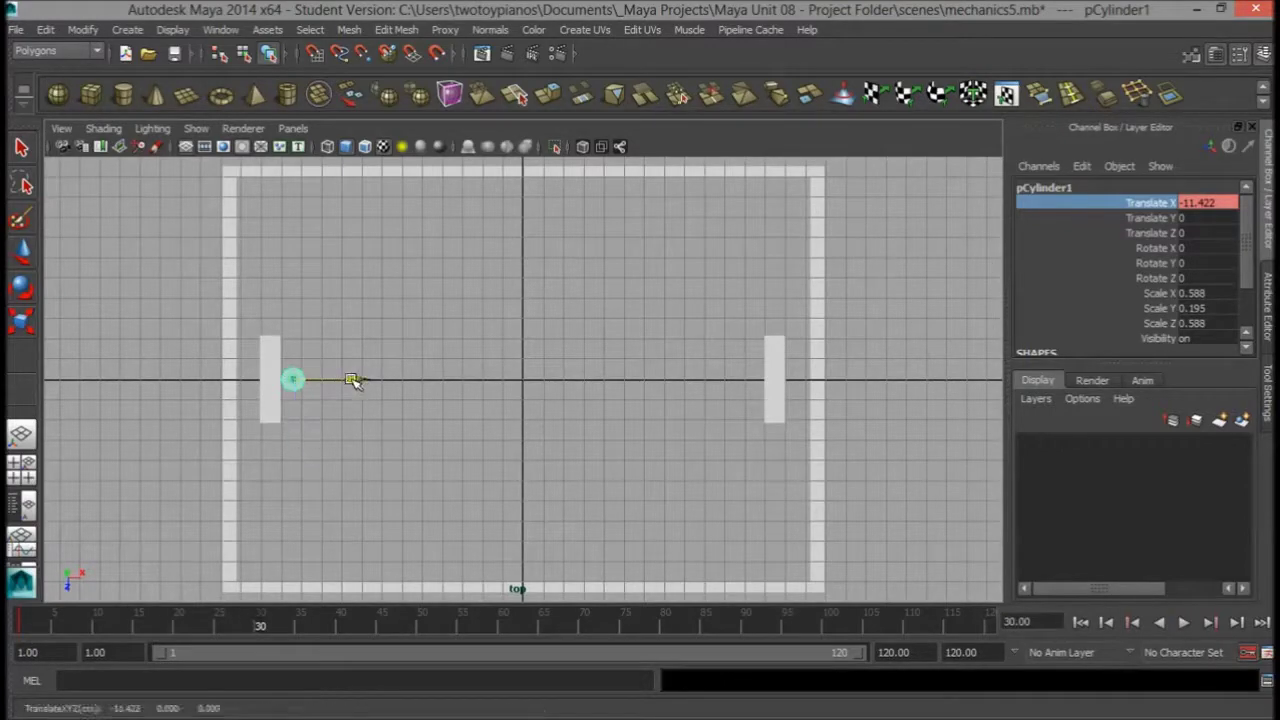
{"action": "left_click_drag", "start_coordinate": [353, 380], "coordinate": [812, 426]}
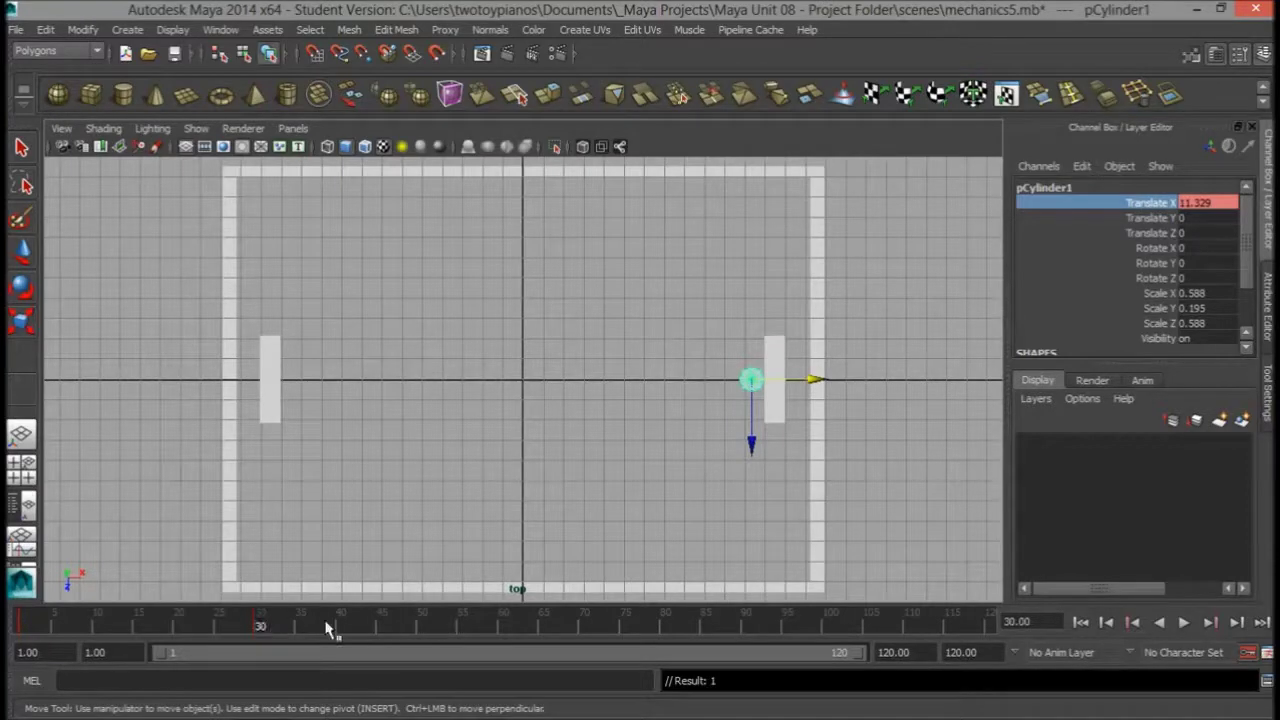
Step: Key the ball at the left paddle on frame 60 and the right paddle on 90, then move it left at 120
{"action": "left_click", "coordinate": [505, 626]}
{"action": "left_click_drag", "start_coordinate": [817, 378], "coordinate": [357, 423]}
{"action": "key", "text": "s"}
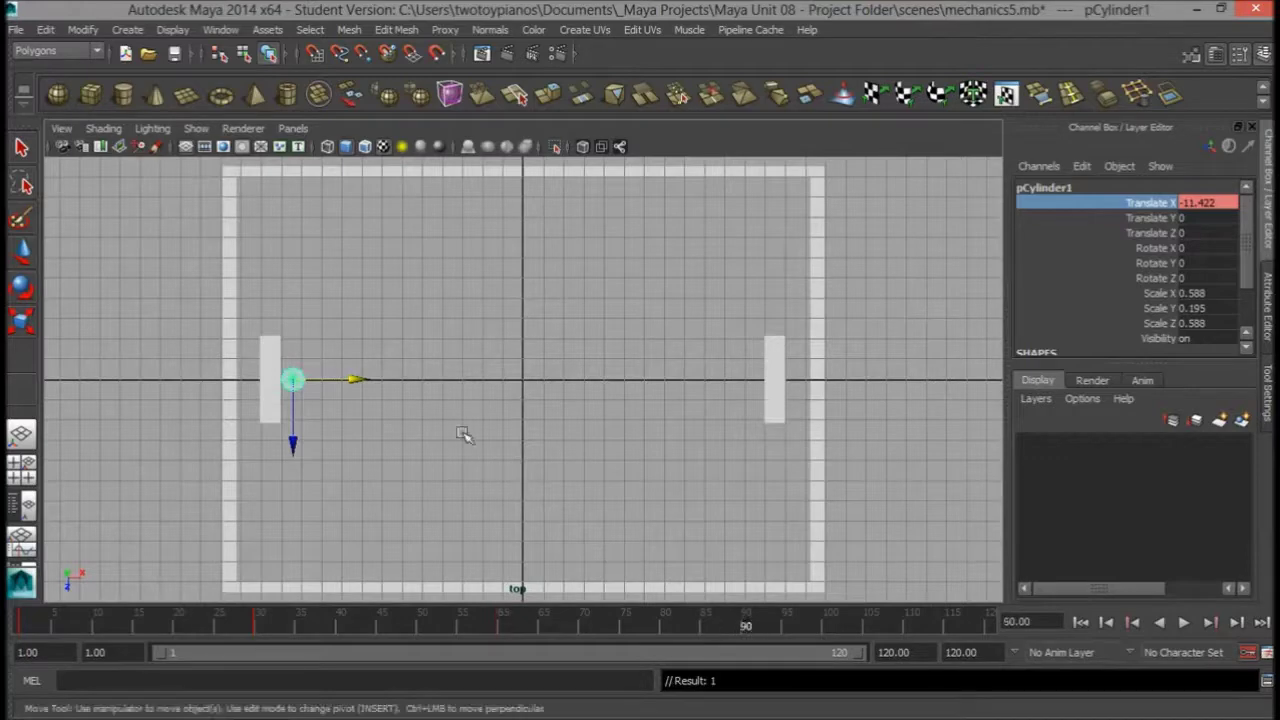
{"action": "left_click_drag", "start_coordinate": [357, 379], "coordinate": [810, 404]}
{"action": "key", "text": "s"}
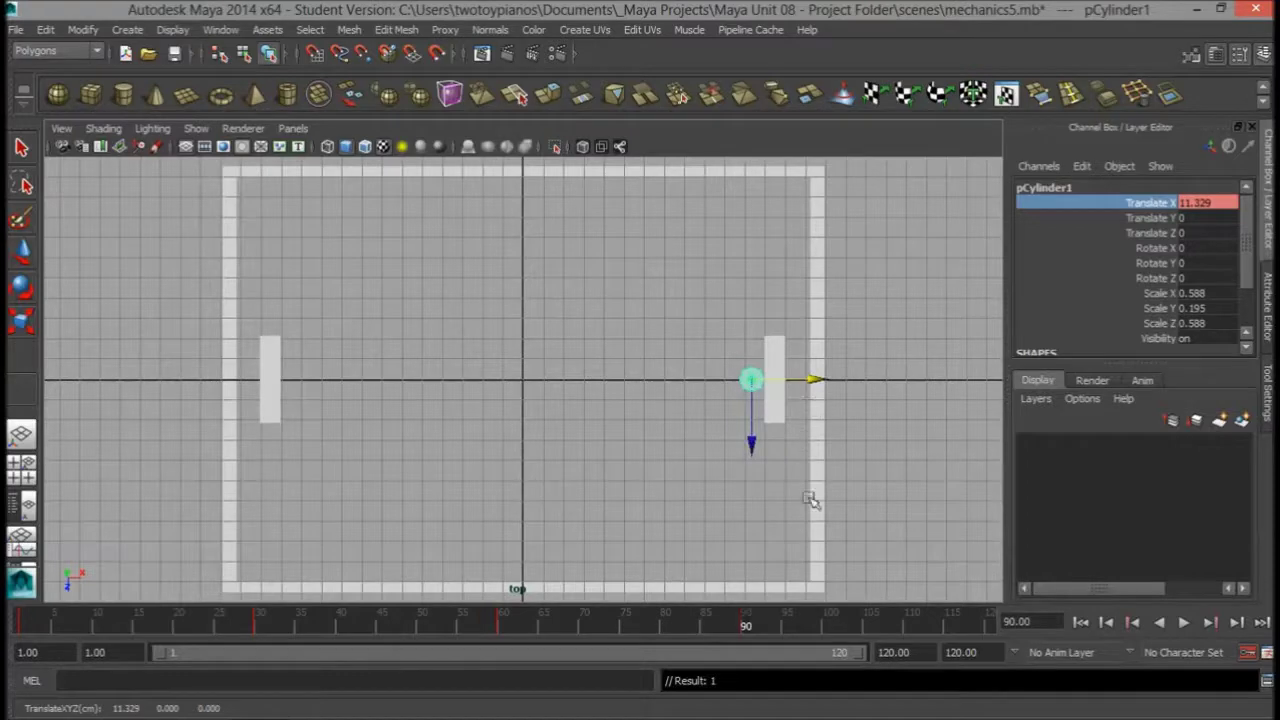
{"action": "left_click", "coordinate": [986, 627]}
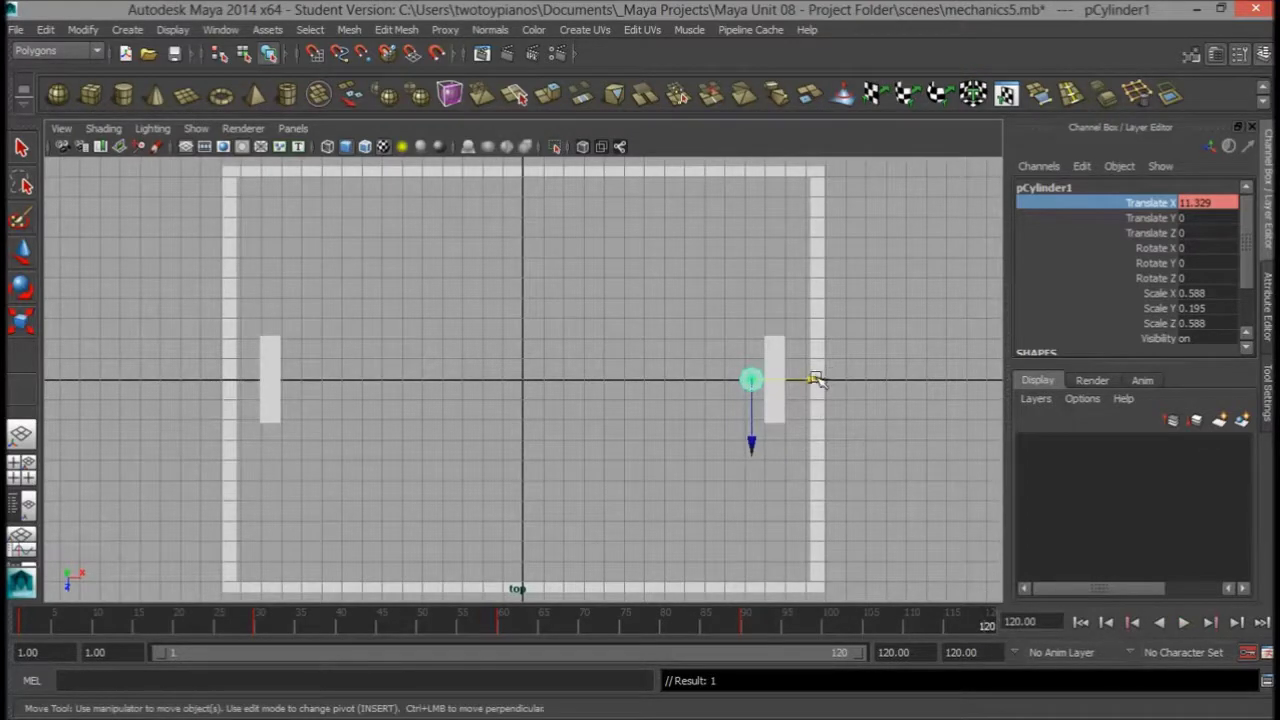
{"action": "left_click_drag", "start_coordinate": [816, 380], "coordinate": [357, 412]}
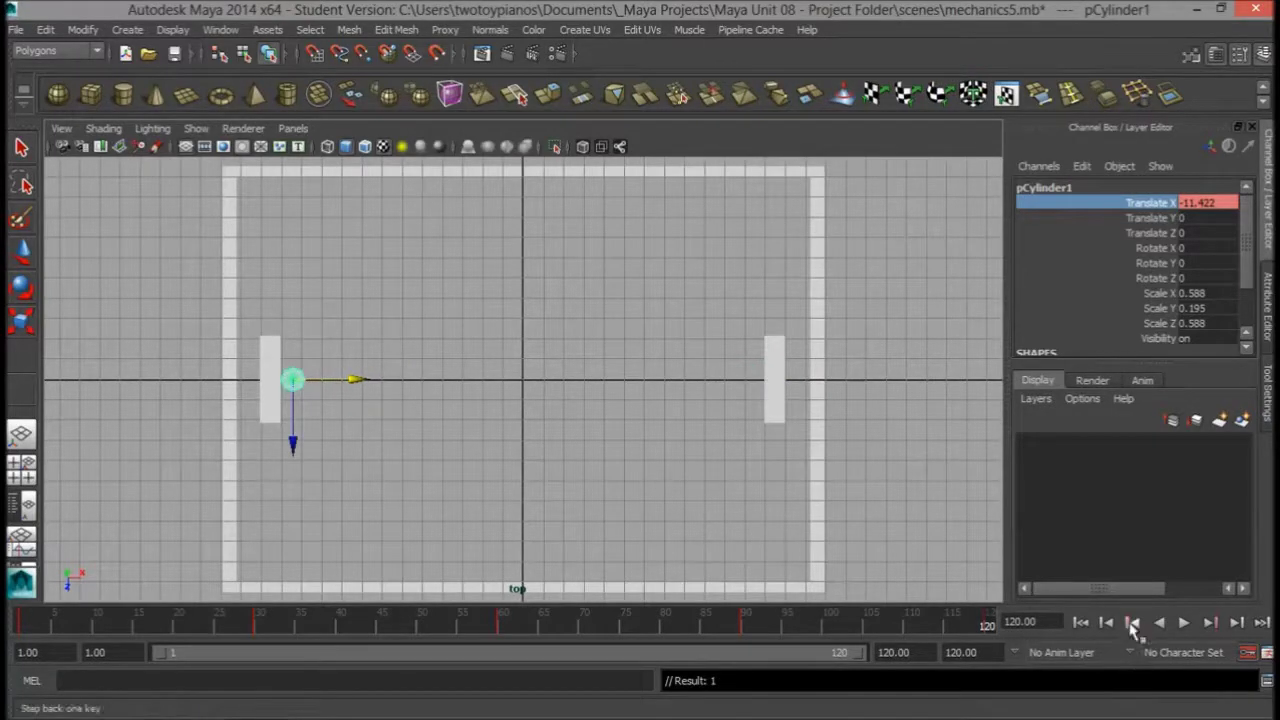
{"action": "left_click", "coordinate": [1183, 622]}
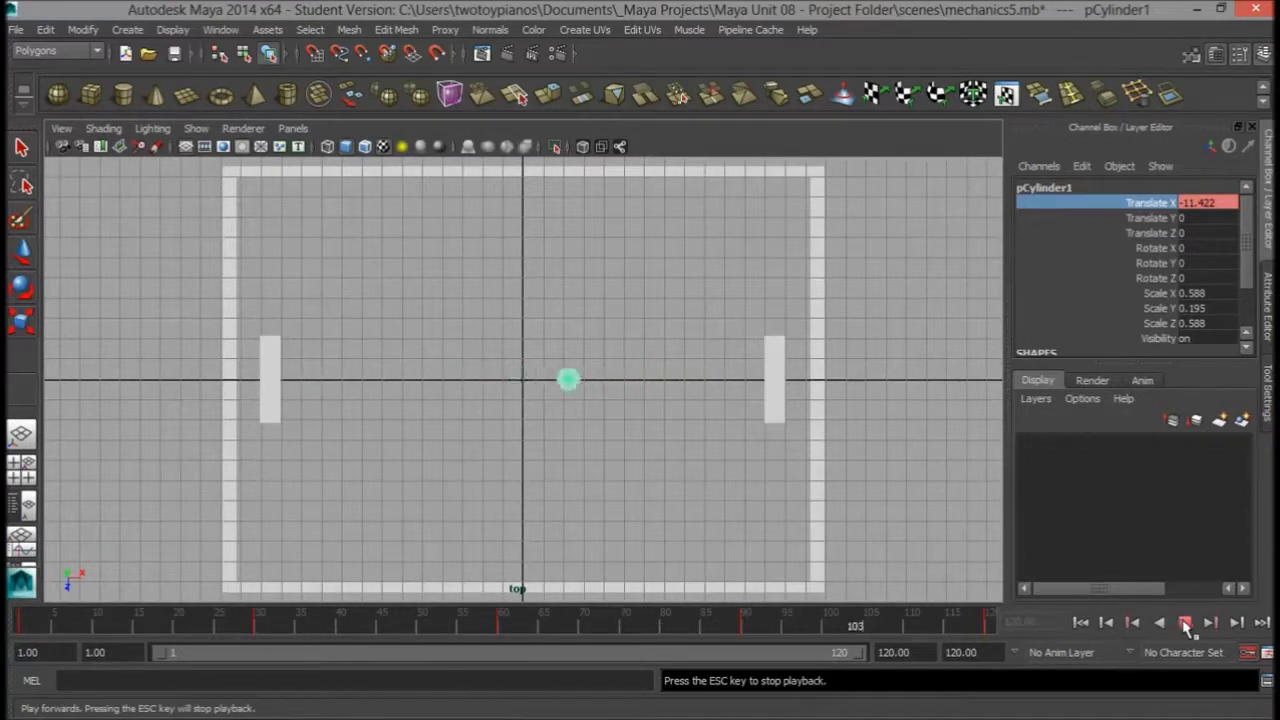
{"action": "left_click", "coordinate": [1185, 622]}
{"action": "left_click_drag", "start_coordinate": [514, 623], "coordinate": [8, 632]}
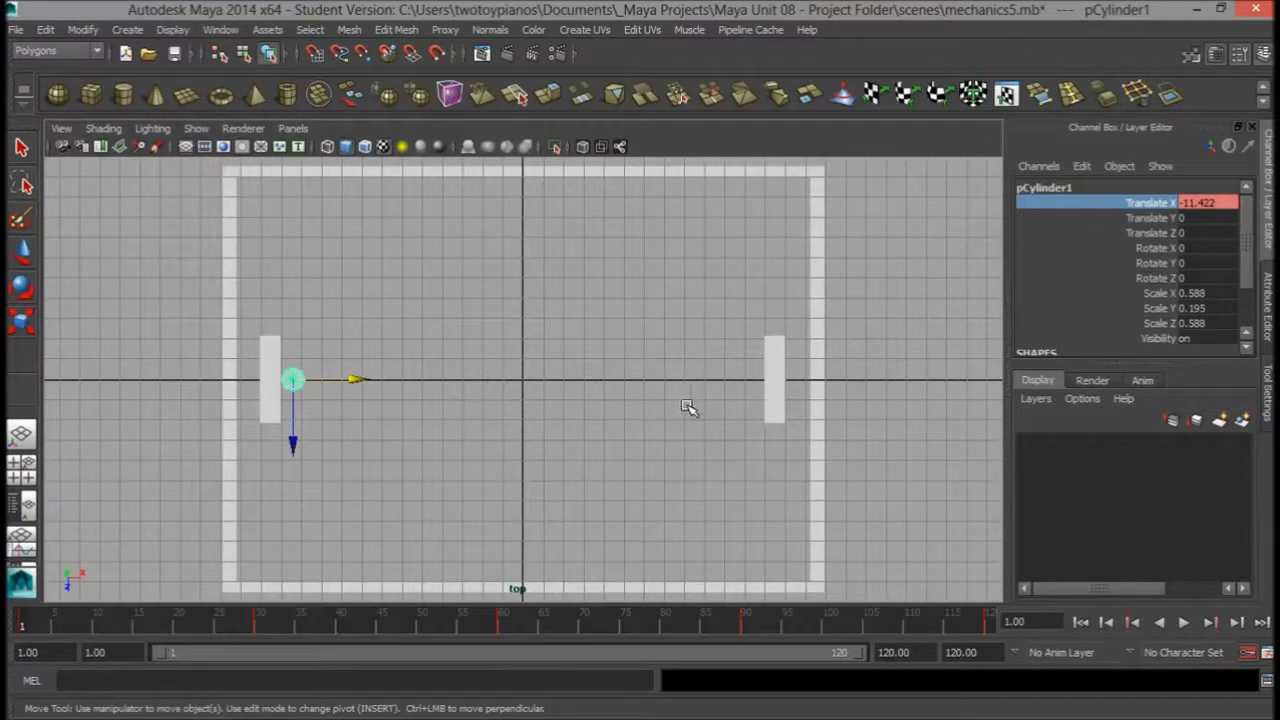
Step: Preview playback and try a trial Z move at frame 30, then undo it at frame 1
{"action": "key", "text": "alt+v"}
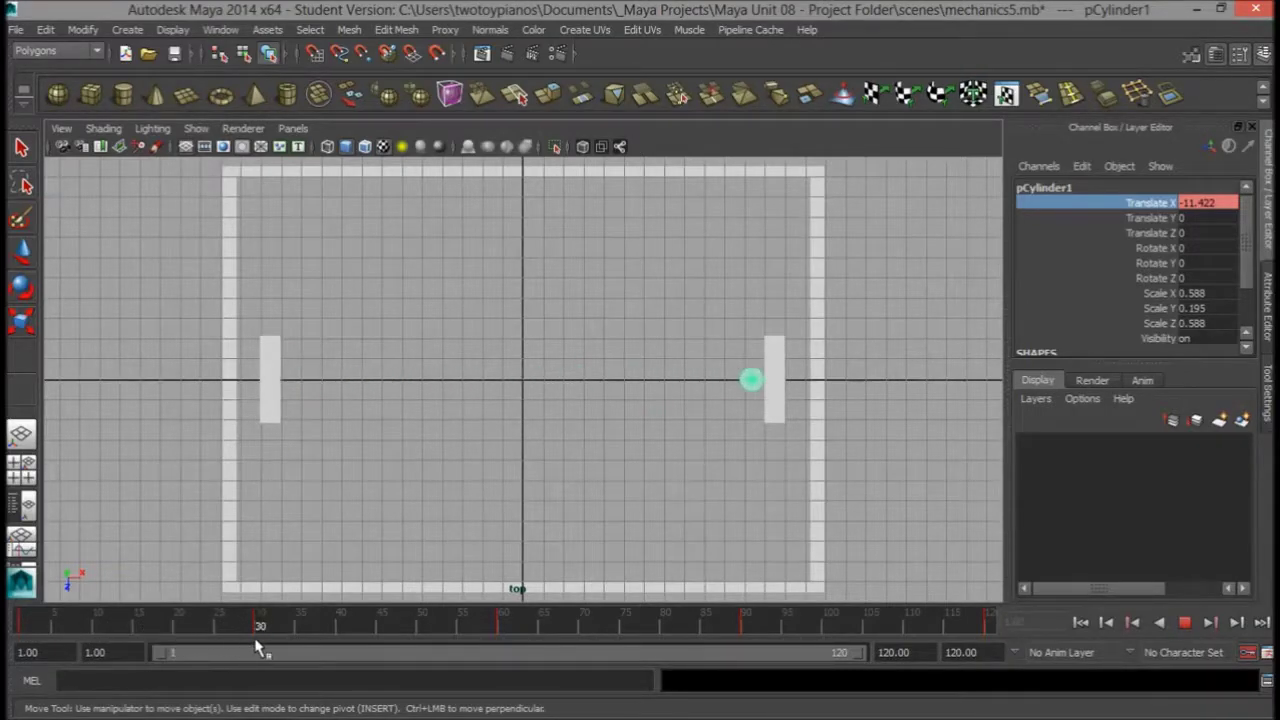
{"action": "key", "text": "alt+v"}
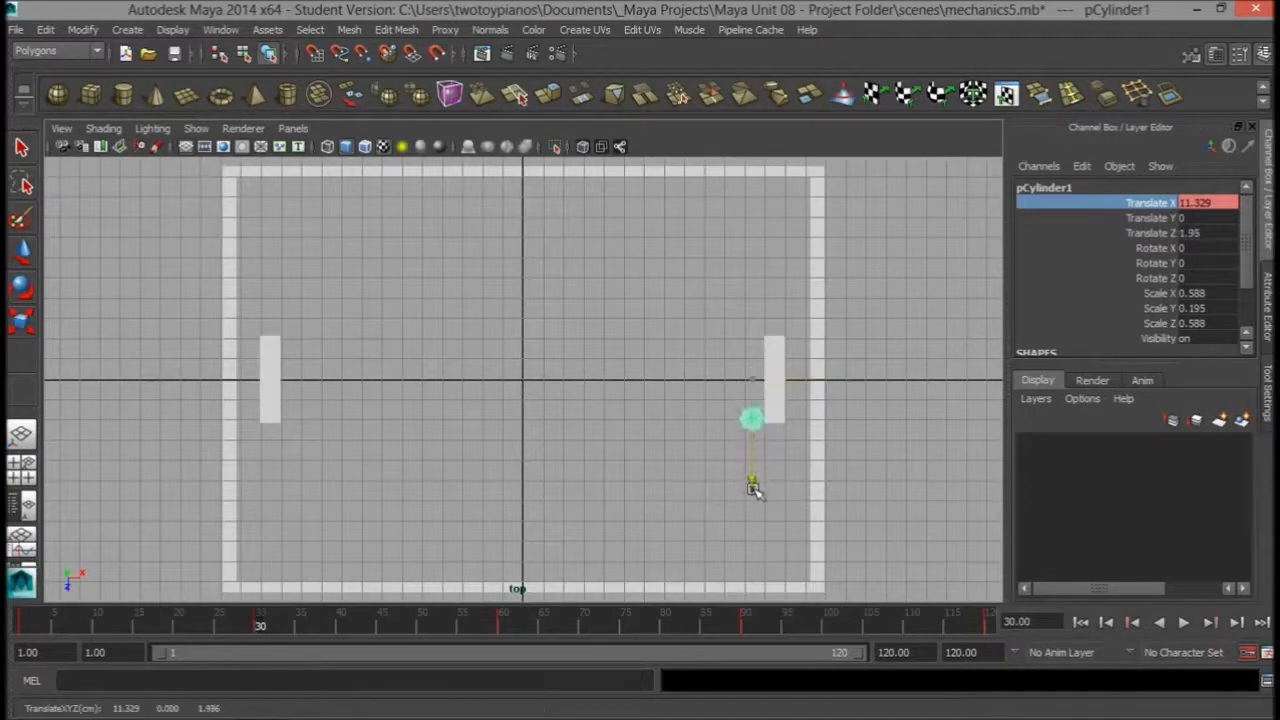
{"action": "left_click_drag", "start_coordinate": [753, 488], "coordinate": [756, 566]}
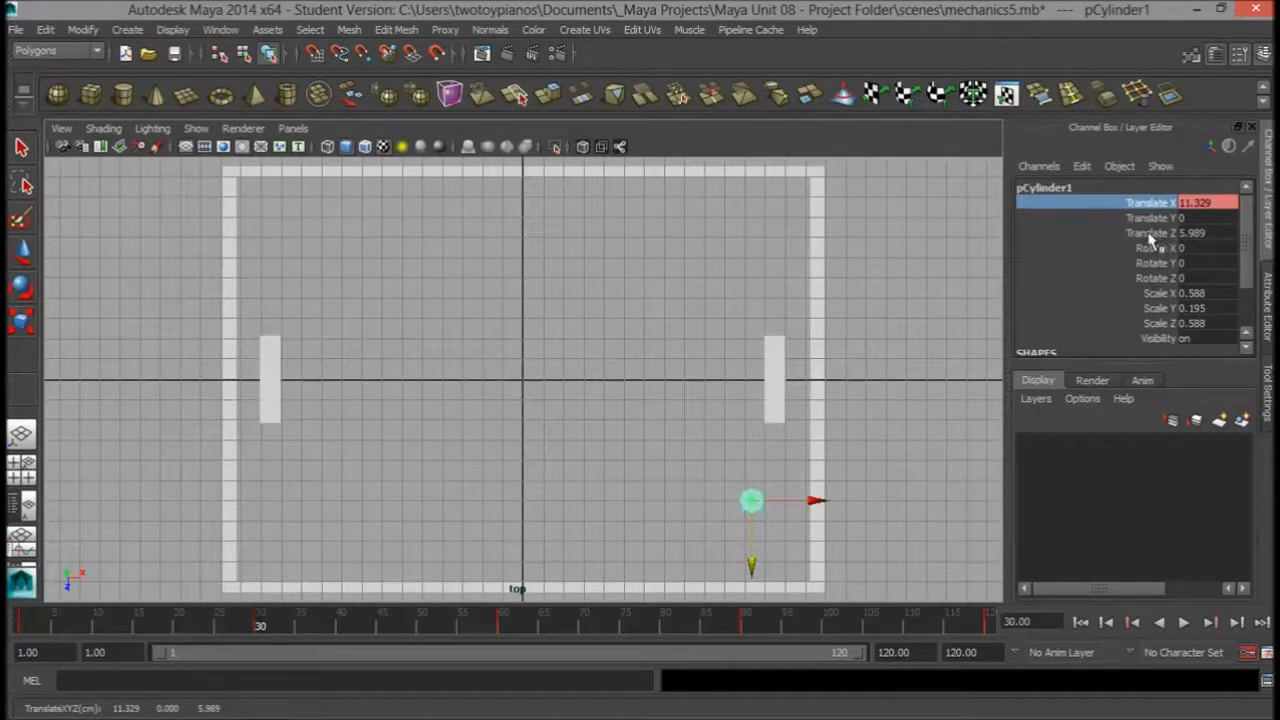
{"action": "left_click_drag", "start_coordinate": [258, 625], "coordinate": [6, 632]}
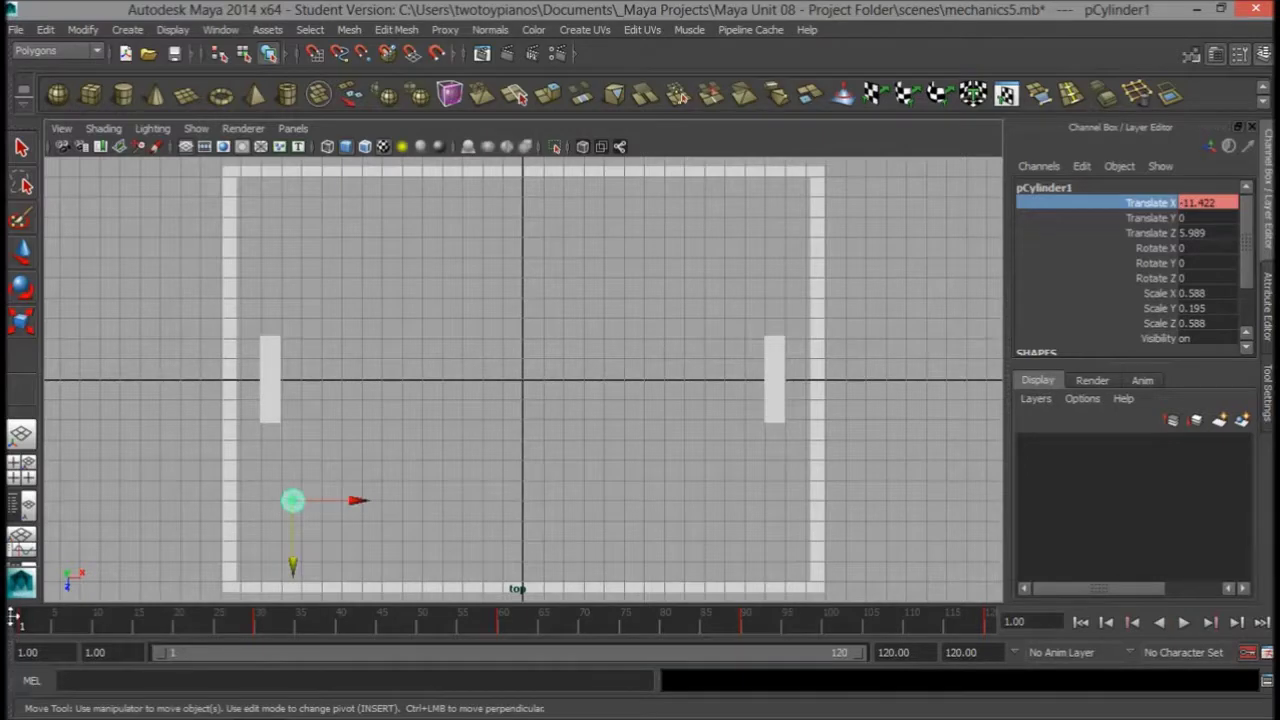
{"action": "key", "text": "ctrl+z"}
{"action": "key", "text": "ctrl+z"}
{"action": "key", "text": "ctrl+z"}
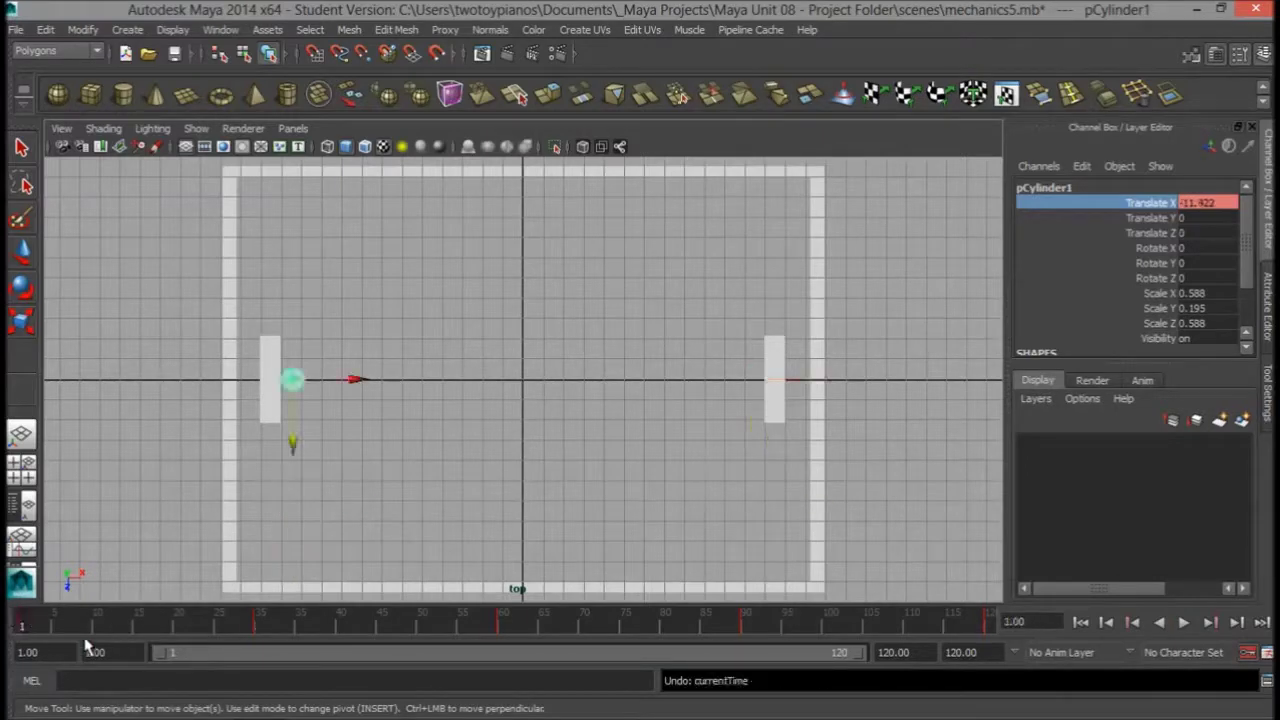
{"action": "key", "text": "alt+v"}
{"action": "key", "text": "alt+v"}
Step: Key the ball's Translate Z at 0 on frame 1
{"action": "left_click", "coordinate": [1160, 233]}
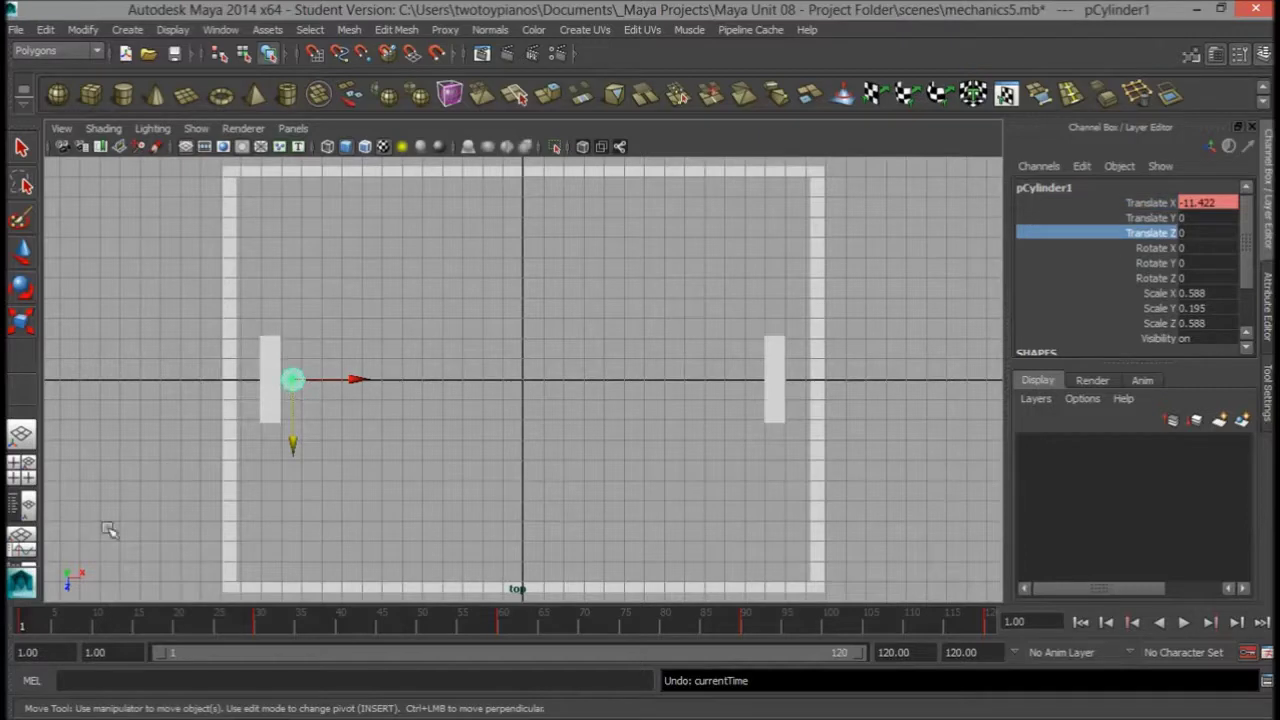
{"action": "key", "text": "alt+v"}
{"action": "key", "text": "alt+v"}
{"action": "right_click", "coordinate": [1147, 240]}
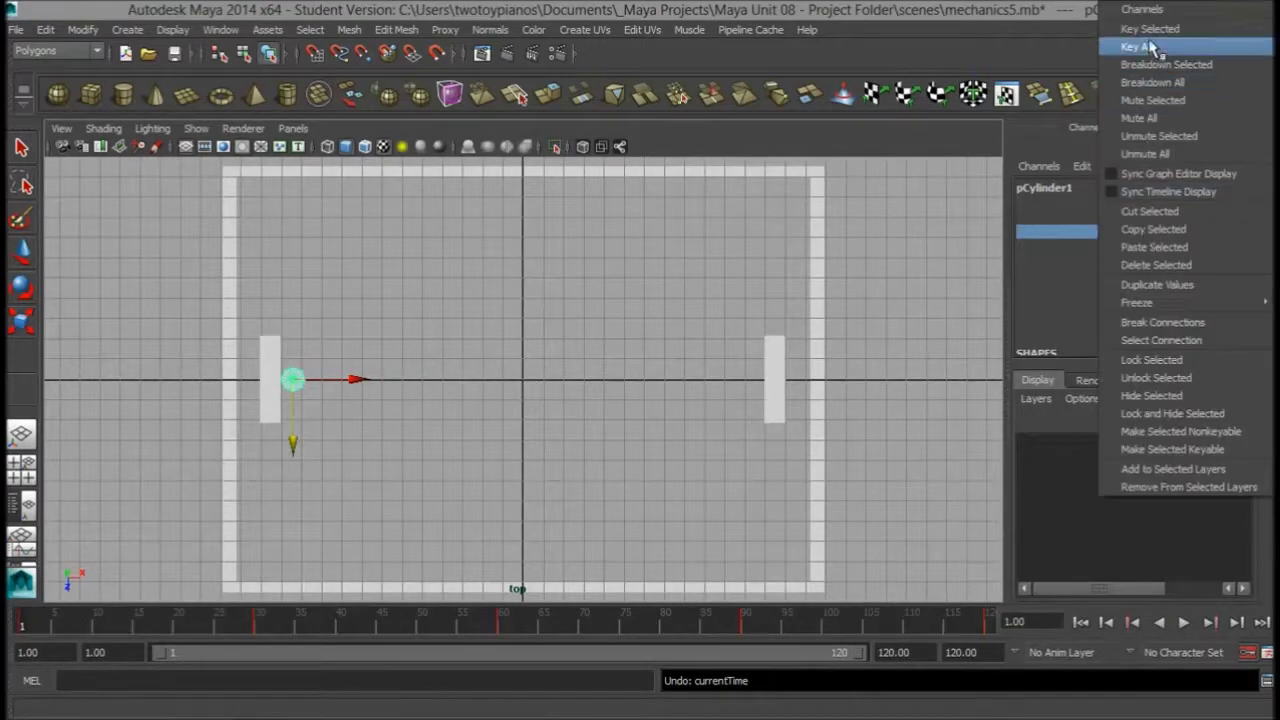
{"action": "left_click", "coordinate": [1150, 29]}
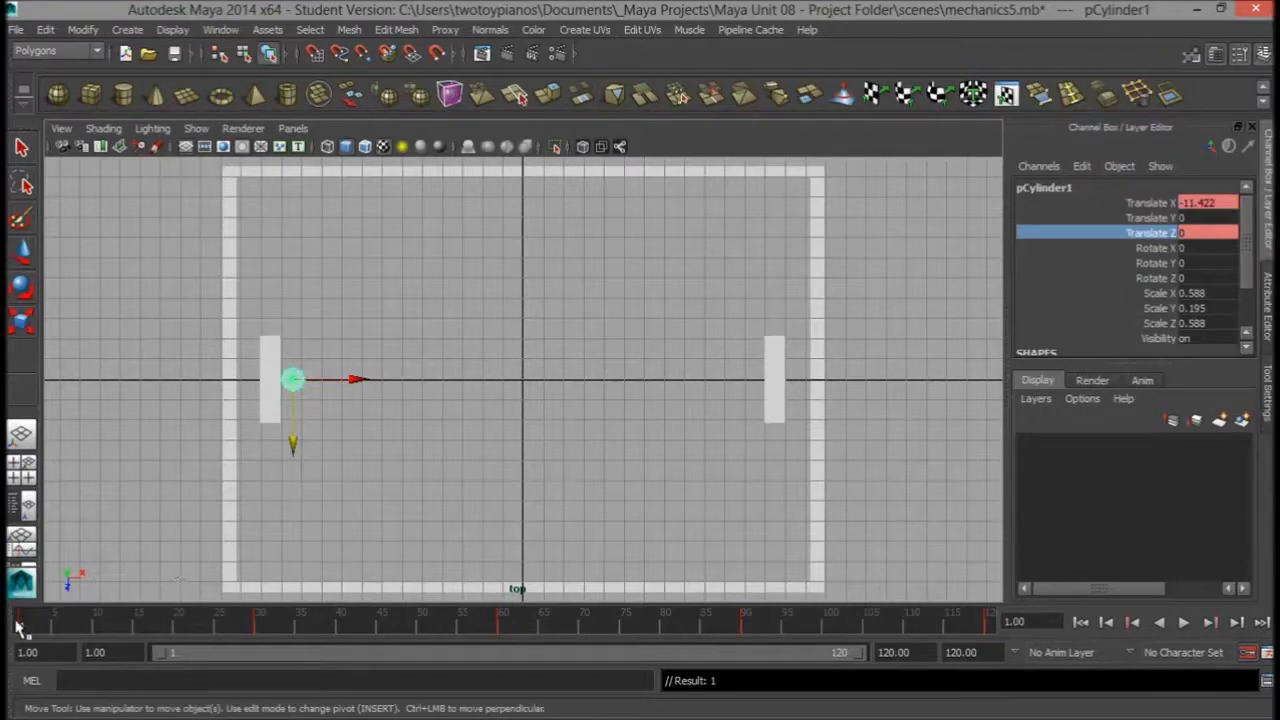
{"action": "left_click_drag", "start_coordinate": [17, 625], "coordinate": [260, 627]}
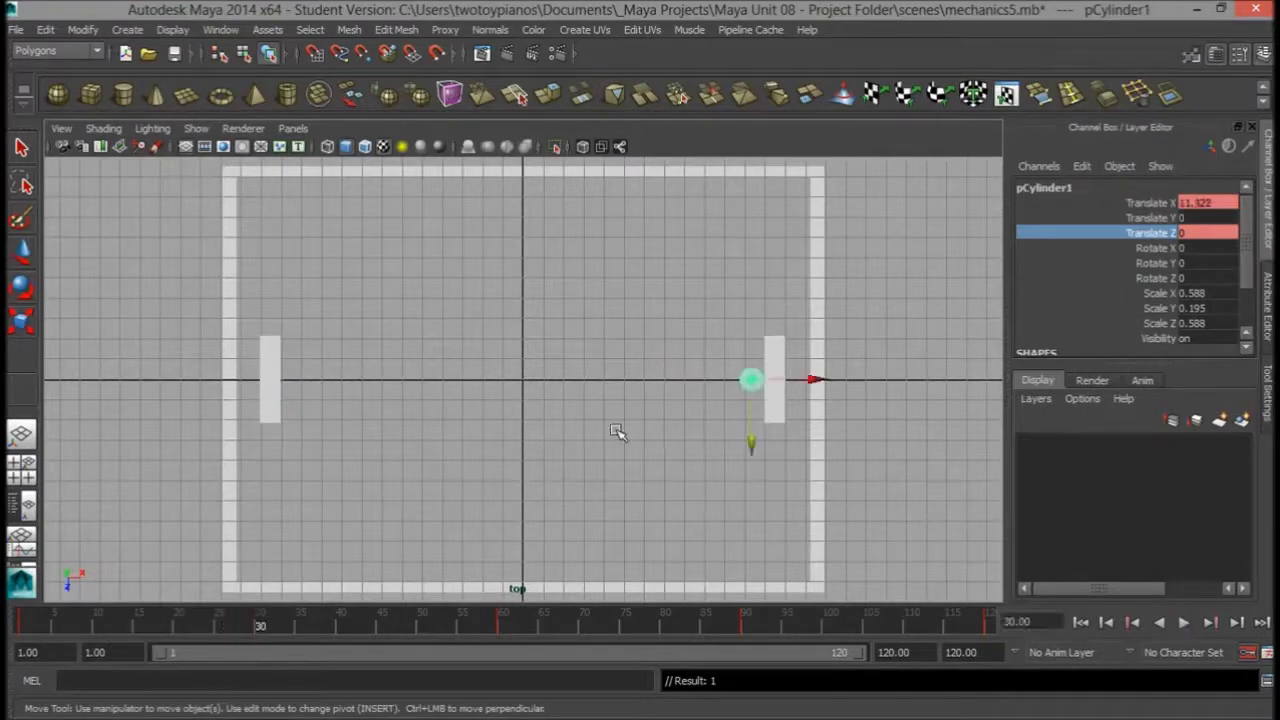
Step: Move the ball down to Translate Z 5.989 at frame 30 and play back to check the path
{"action": "left_click_drag", "start_coordinate": [751, 441], "coordinate": [768, 566]}
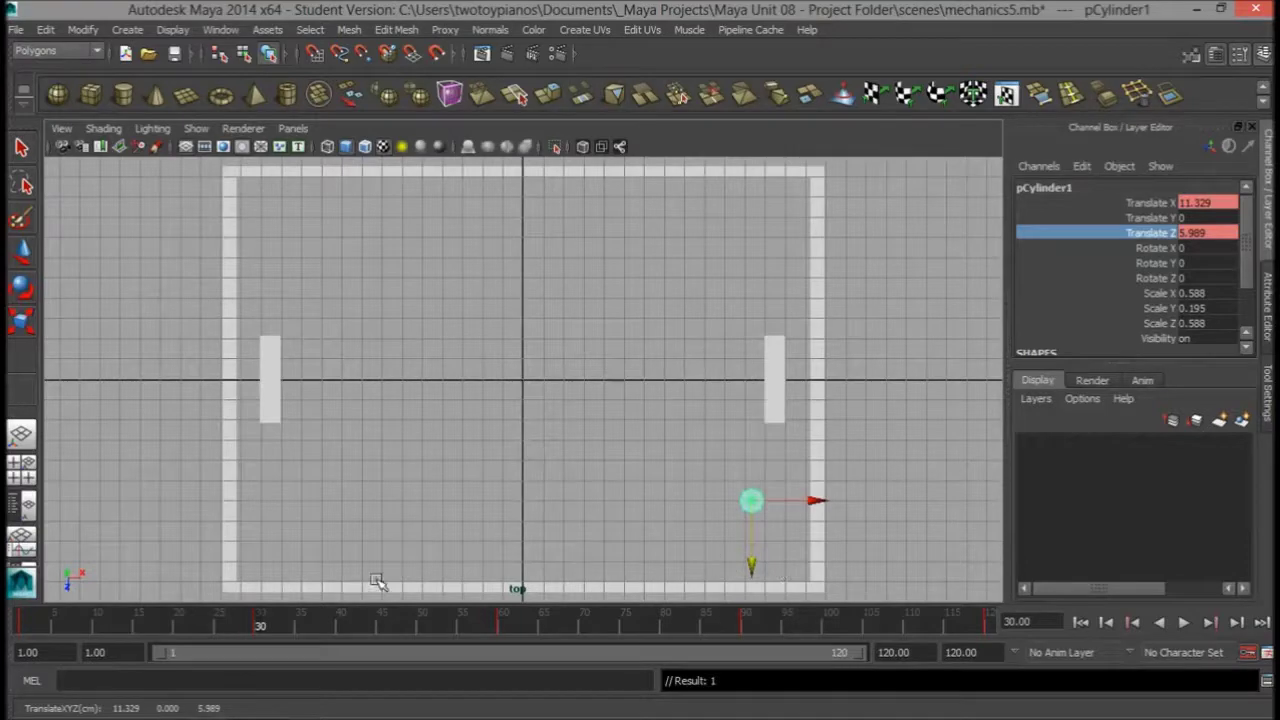
{"action": "key", "text": "alt+v"}
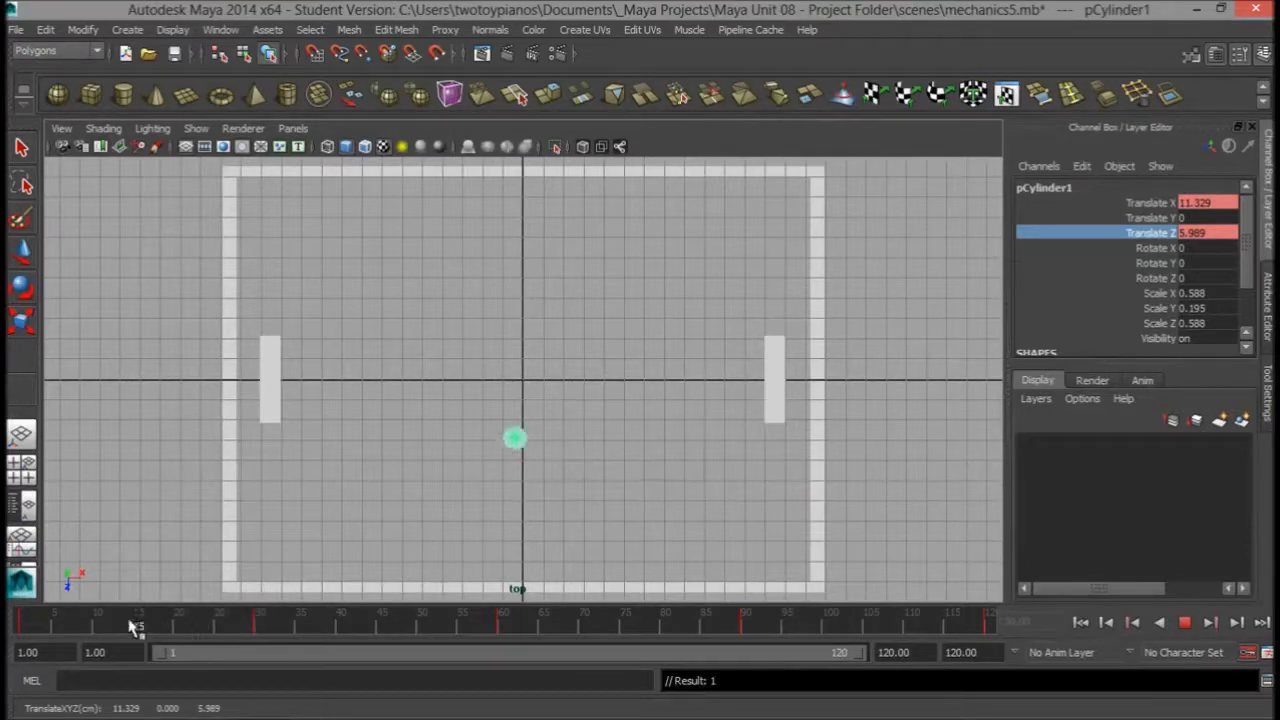
{"action": "left_click", "coordinate": [12, 622]}
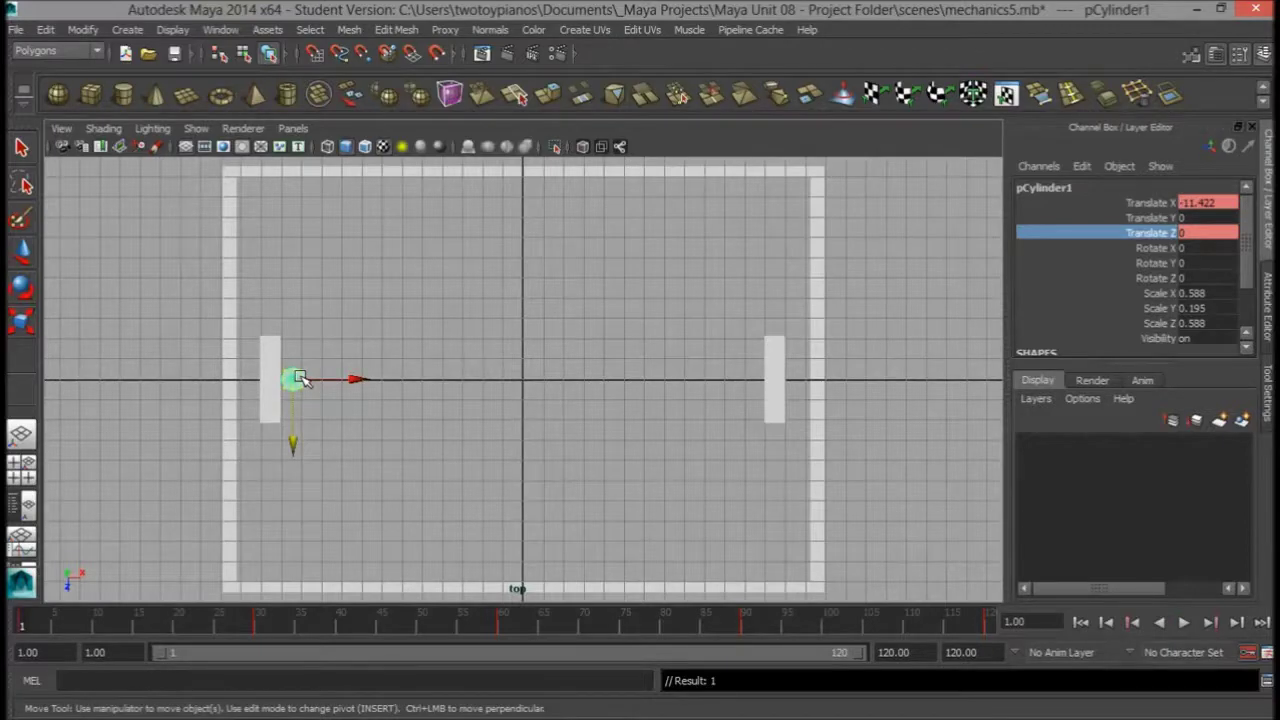
{"action": "key", "text": "alt+v"}
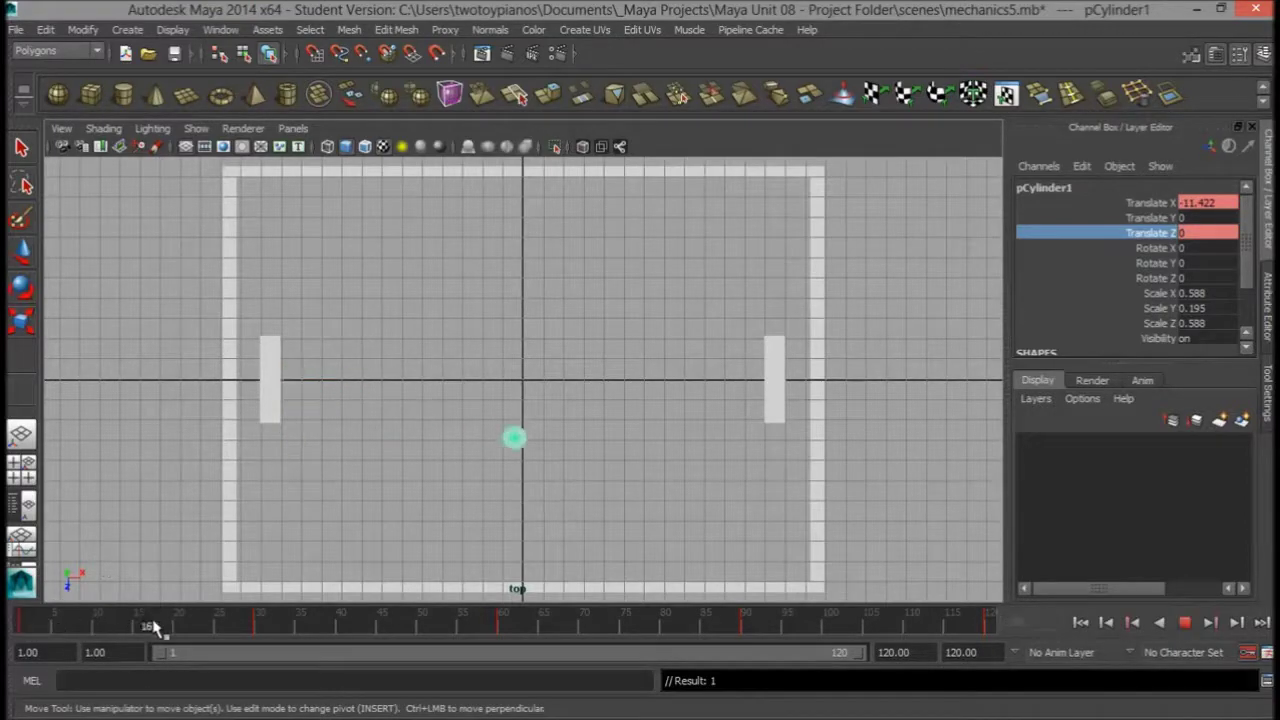
{"action": "left_click", "coordinate": [258, 628]}
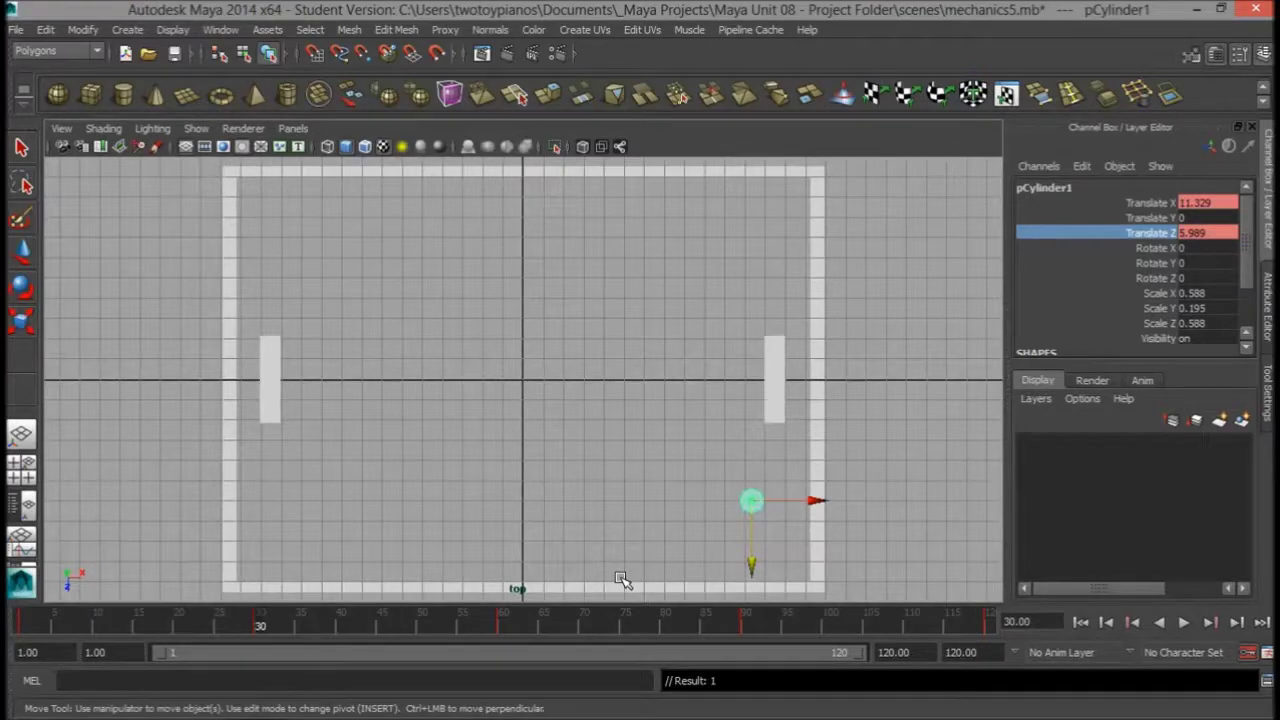
Step: Move the ball down onto the bottom wall at frame 37
{"action": "key", "text": "alt+v"}
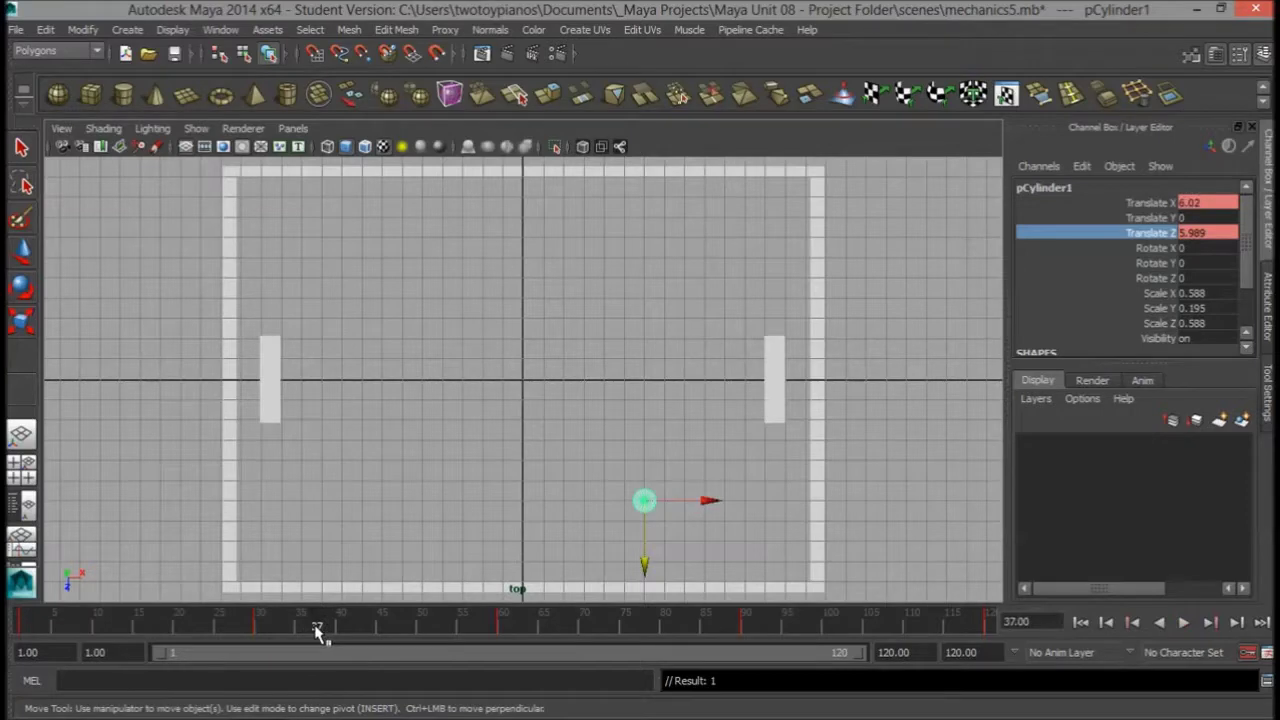
{"action": "left_click_drag", "start_coordinate": [309, 628], "coordinate": [317, 630]}
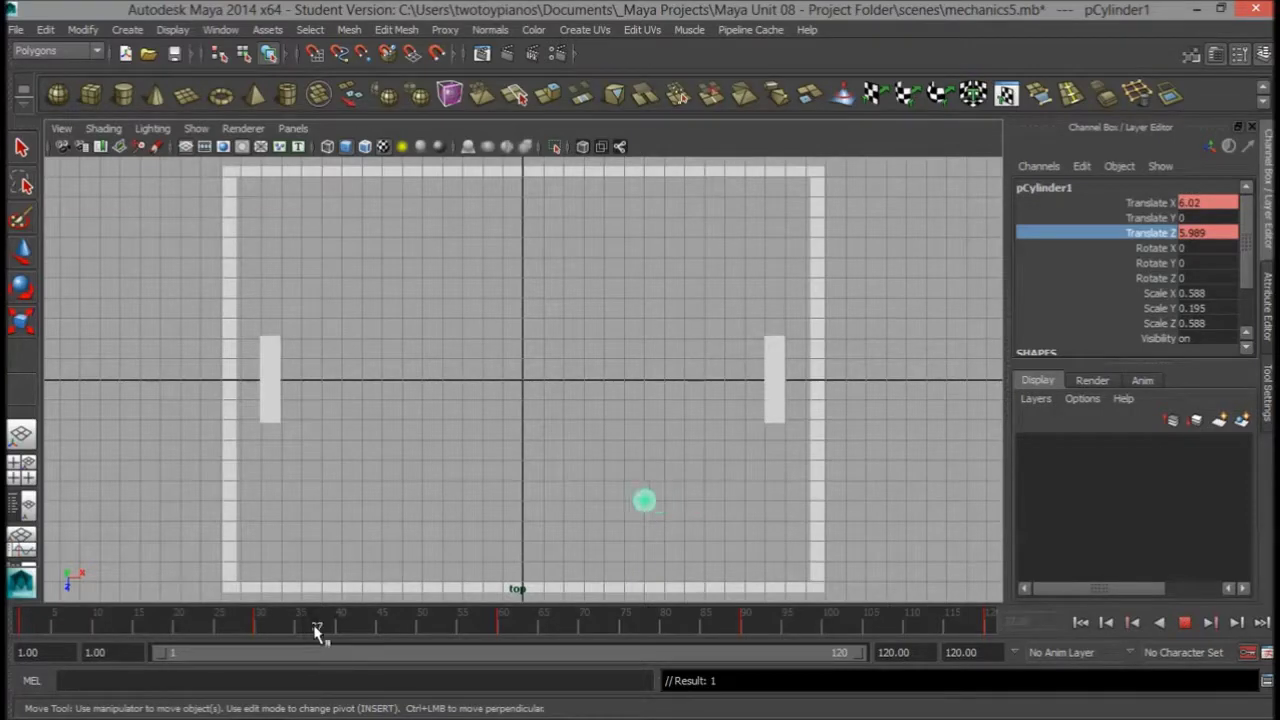
{"action": "key", "text": "alt+v"}
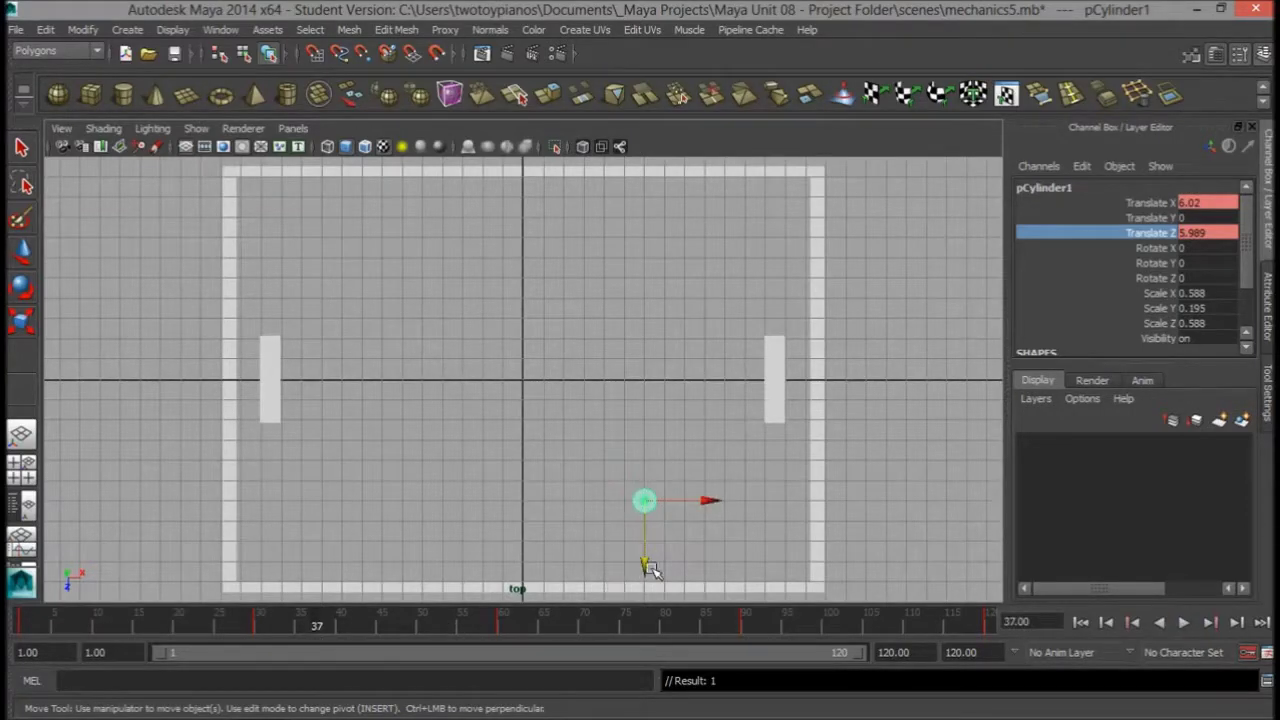
{"action": "left_click_drag", "start_coordinate": [655, 560], "coordinate": [660, 633]}
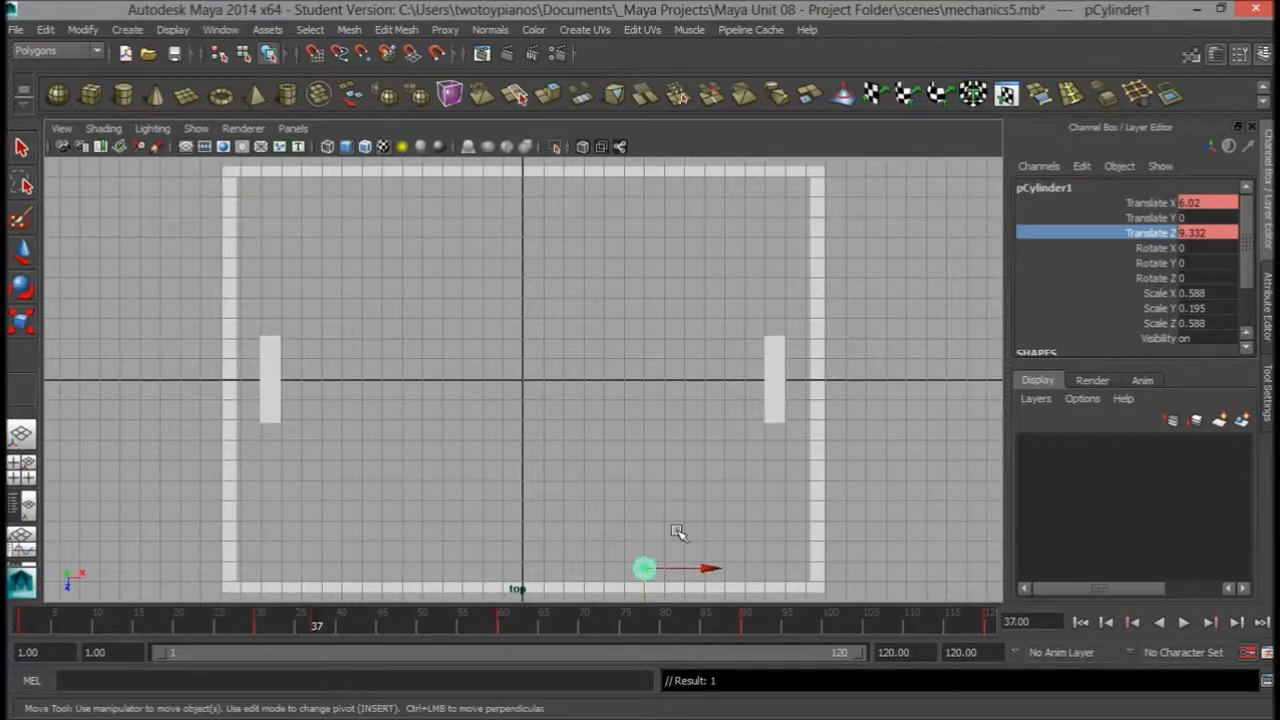
{"action": "key", "text": "alt+v"}
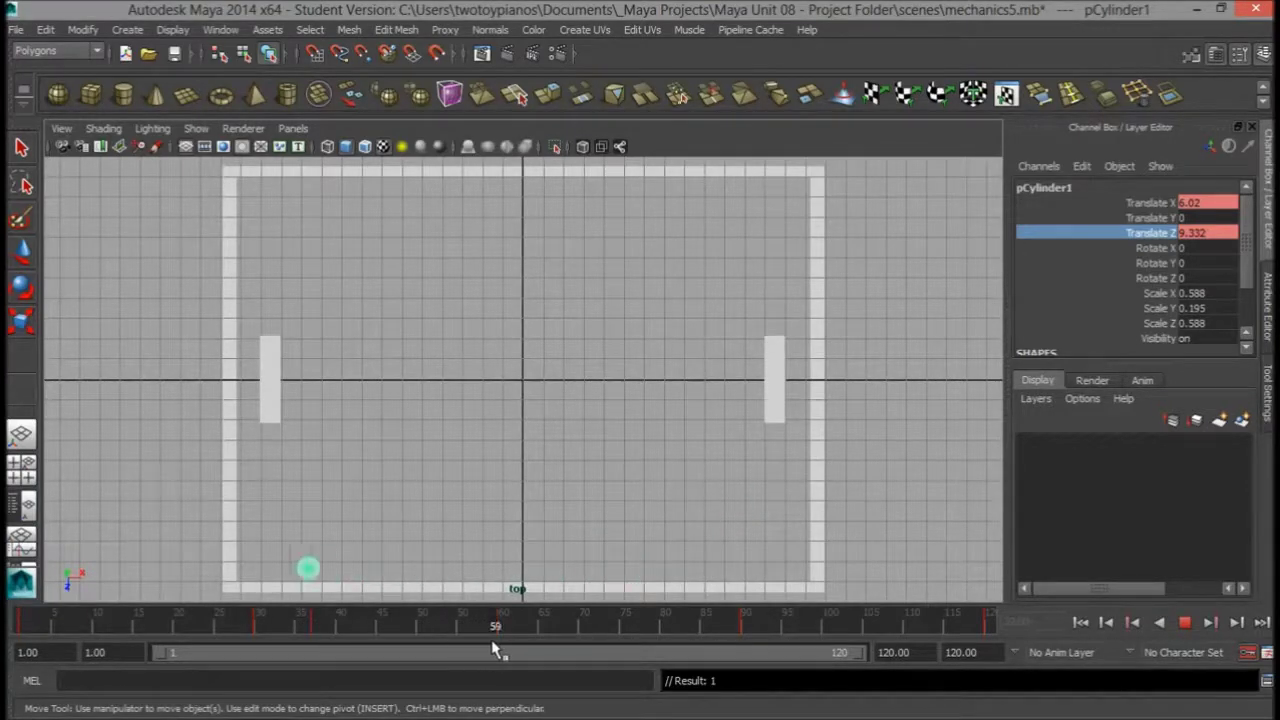
{"action": "key", "text": "Escape"}
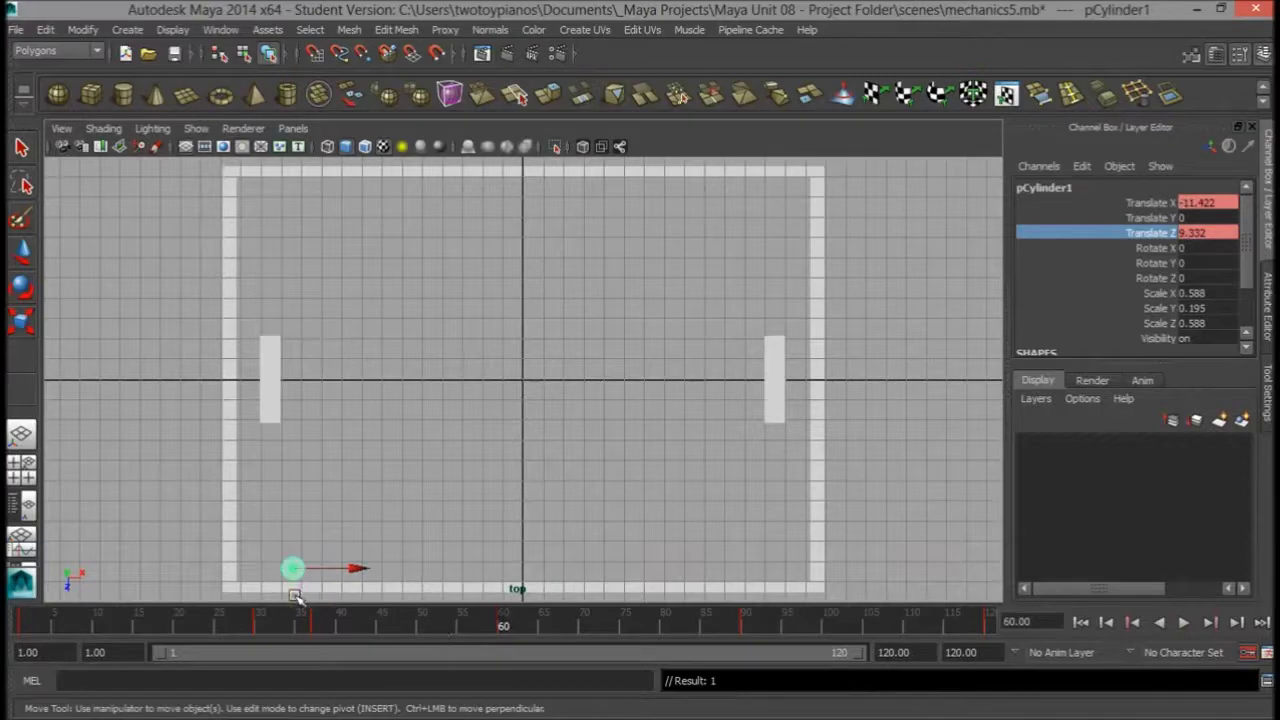
Step: Move the ball up in front of the left paddle at frame 60 and review playback
{"action": "left_click_drag", "start_coordinate": [296, 596], "coordinate": [334, 331]}
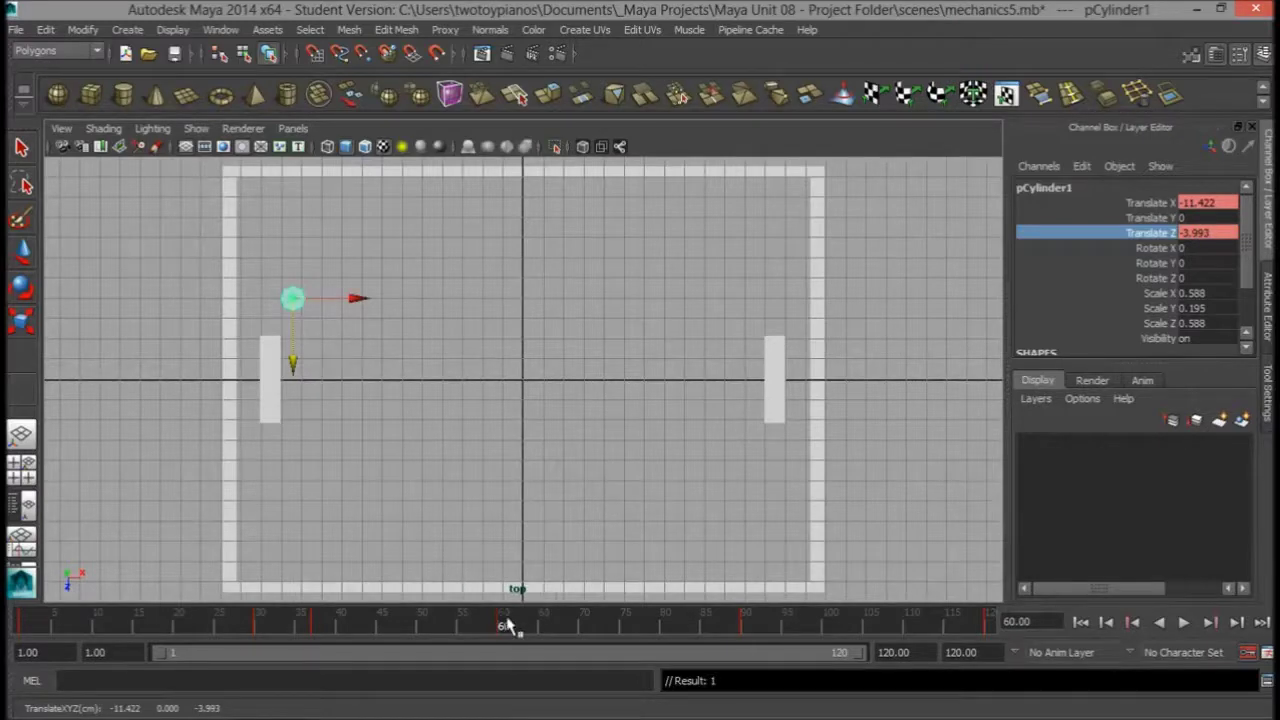
{"action": "key", "text": "alt+v"}
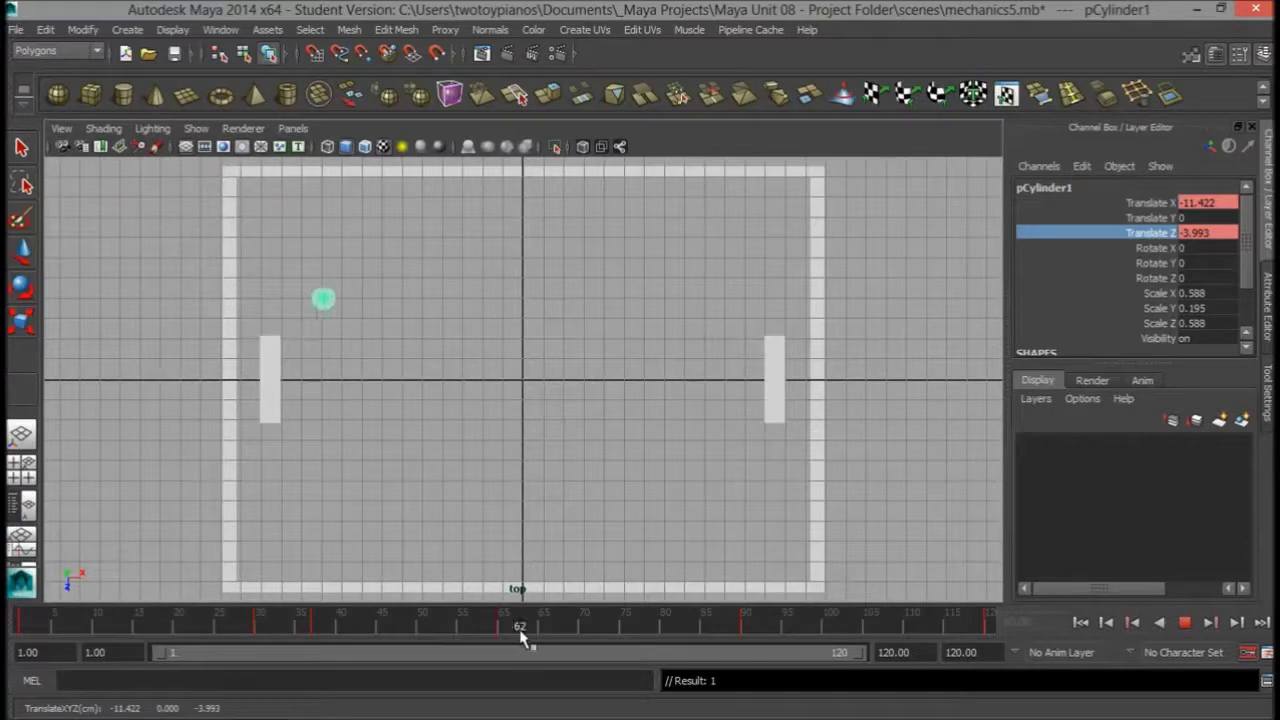
{"action": "mouse_move", "coordinate": [520, 637]}
{"action": "left_mouse_down"}
{"action": "mouse_move", "coordinate": [503, 630]}
{"action": "mouse_move", "coordinate": [537, 637]}
{"action": "mouse_move", "coordinate": [511, 634]}
{"action": "left_mouse_up"}
{"action": "key", "text": "w"}
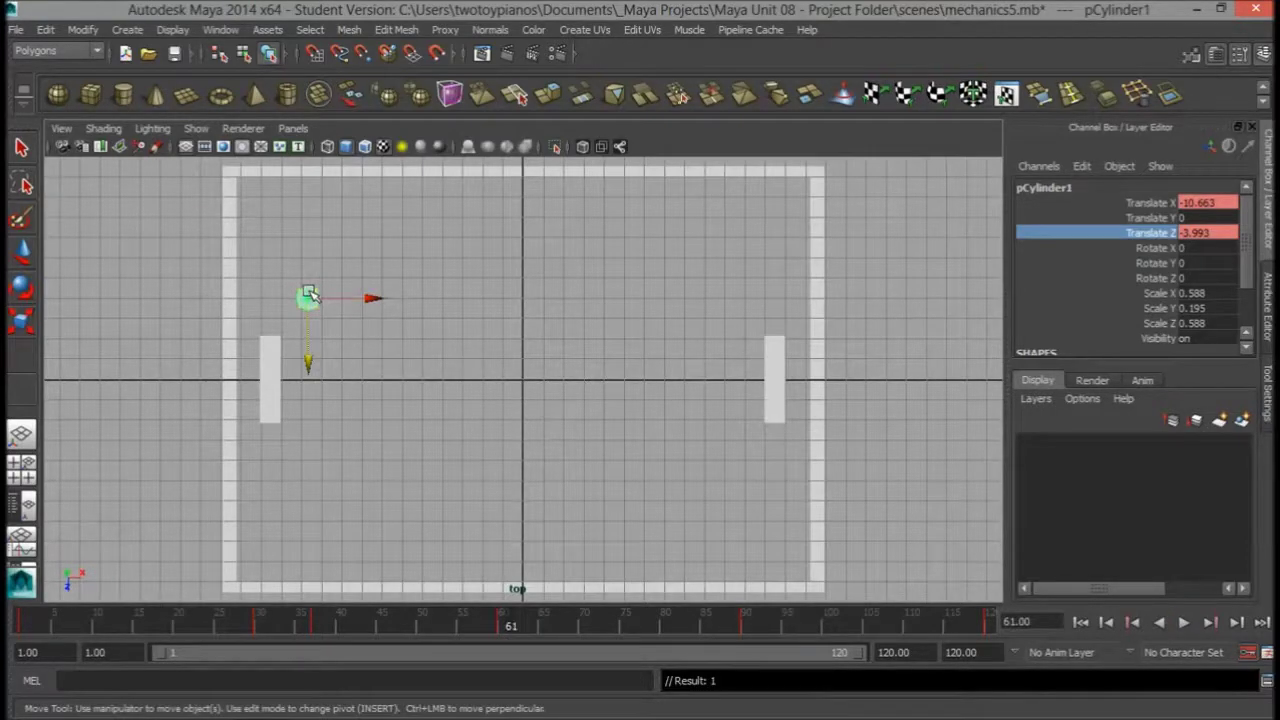
{"action": "key", "text": "alt+v"}
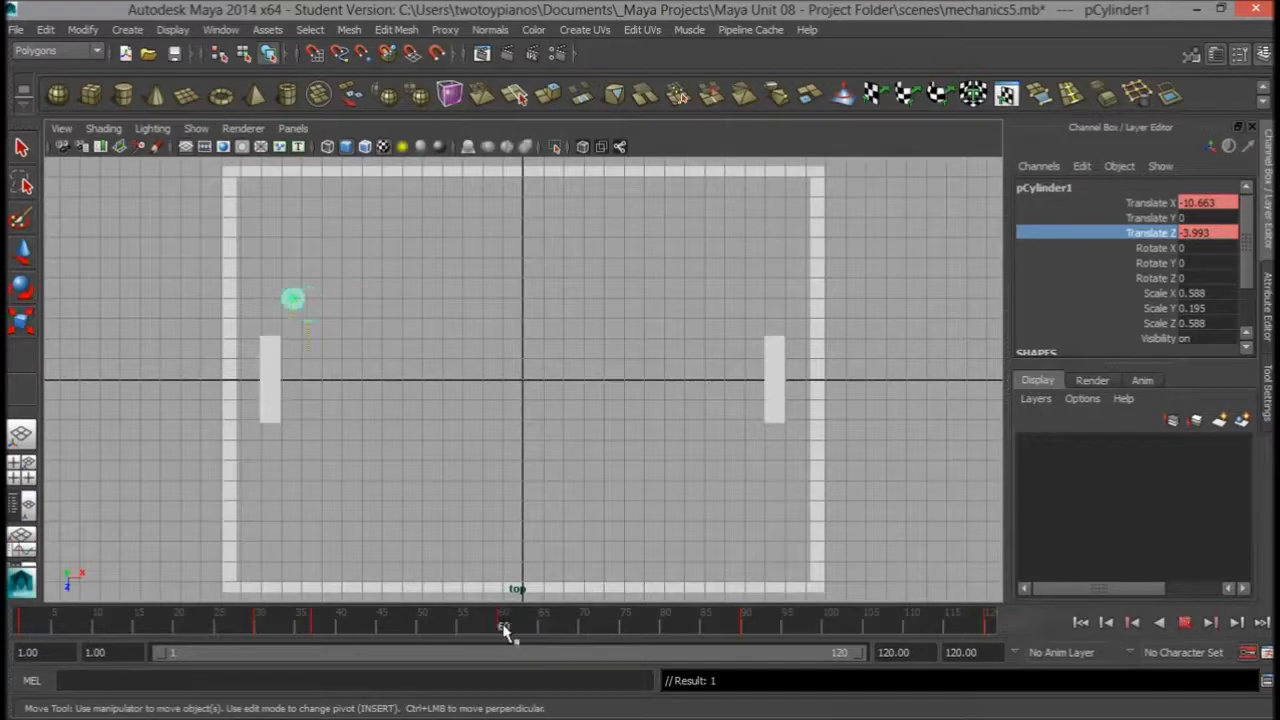
{"action": "key", "text": "alt+v"}
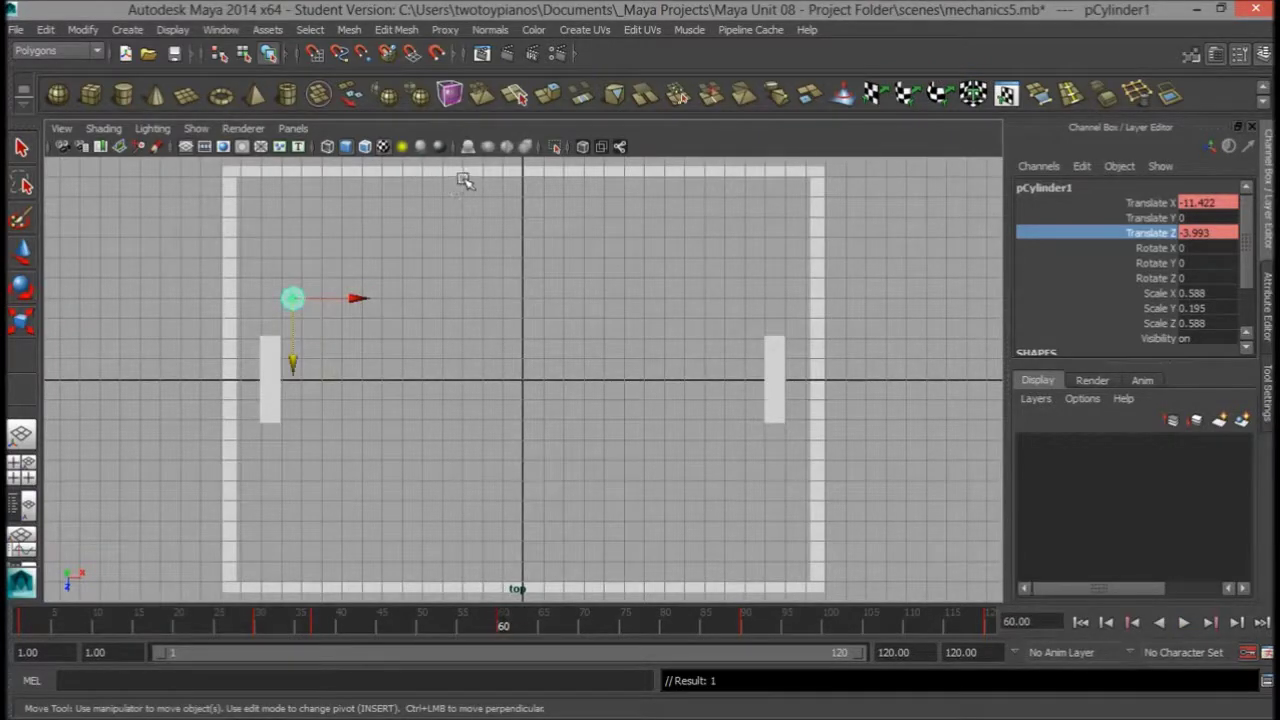
{"action": "key", "text": "alt+v"}
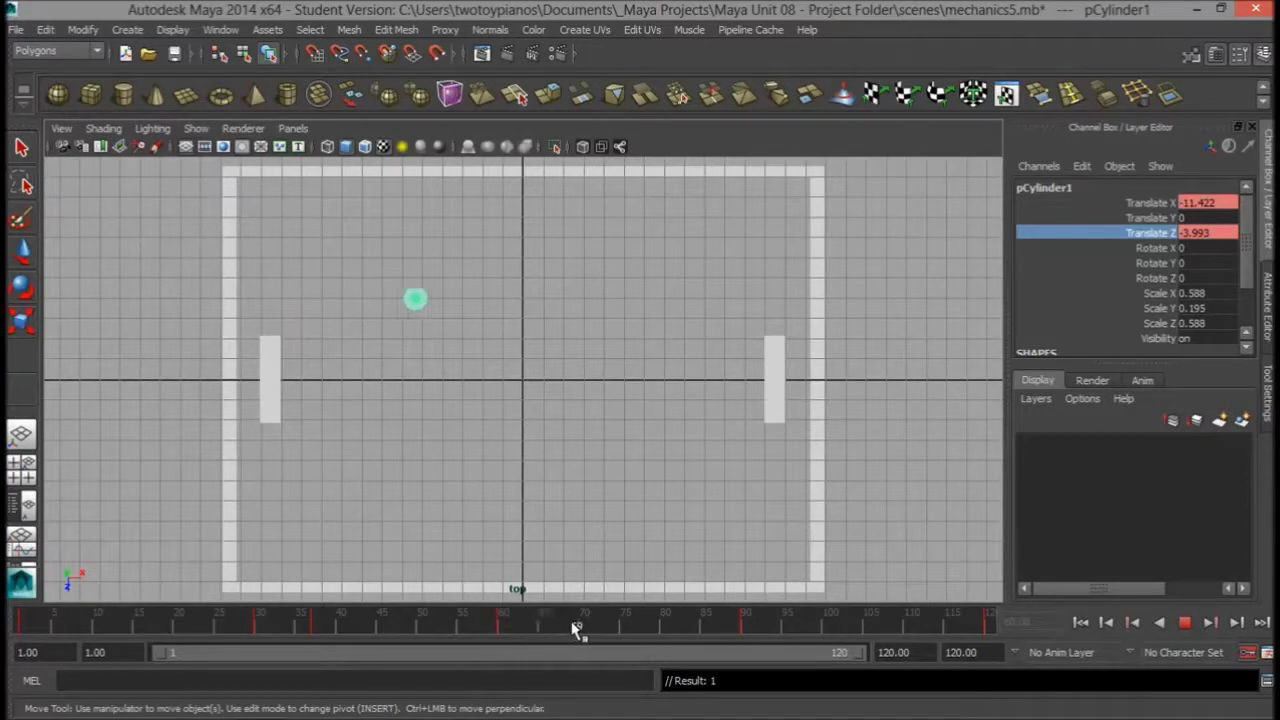
{"action": "left_click", "coordinate": [593, 628]}
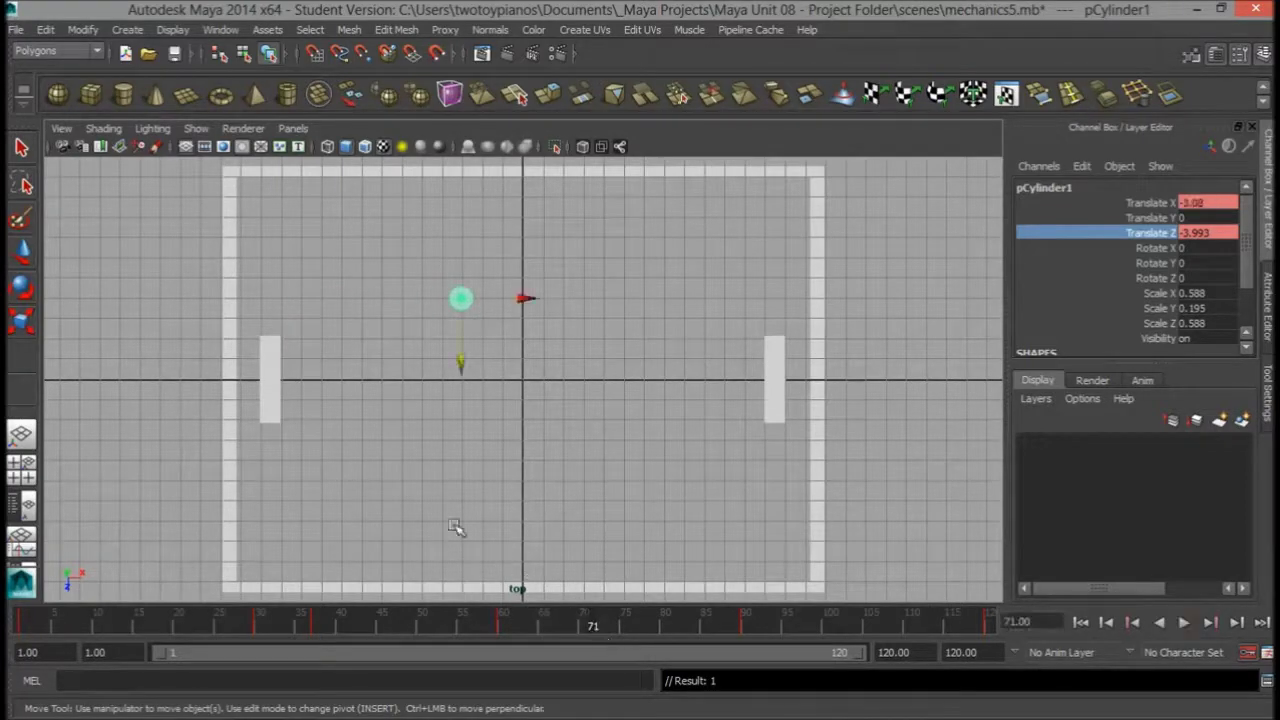
Step: Key the ball against the top wall at frame 71
{"action": "left_click_drag", "start_coordinate": [463, 364], "coordinate": [469, 255]}
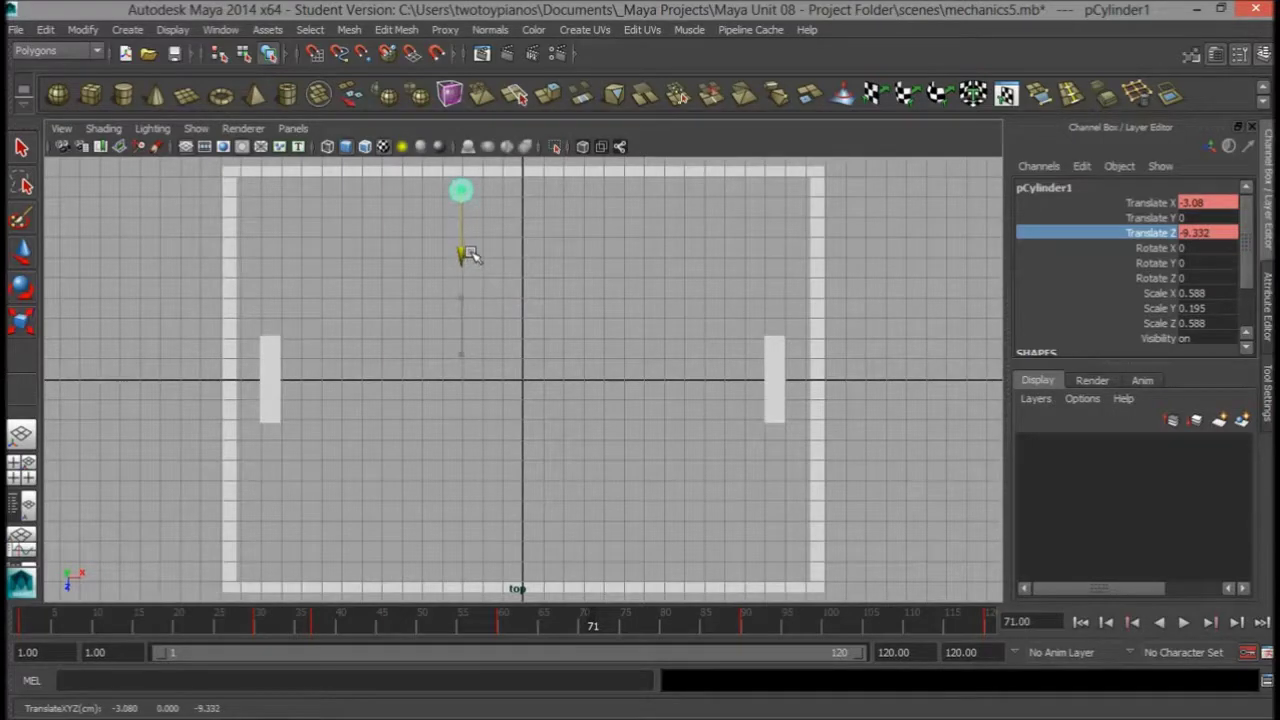
{"action": "key", "text": "s"}
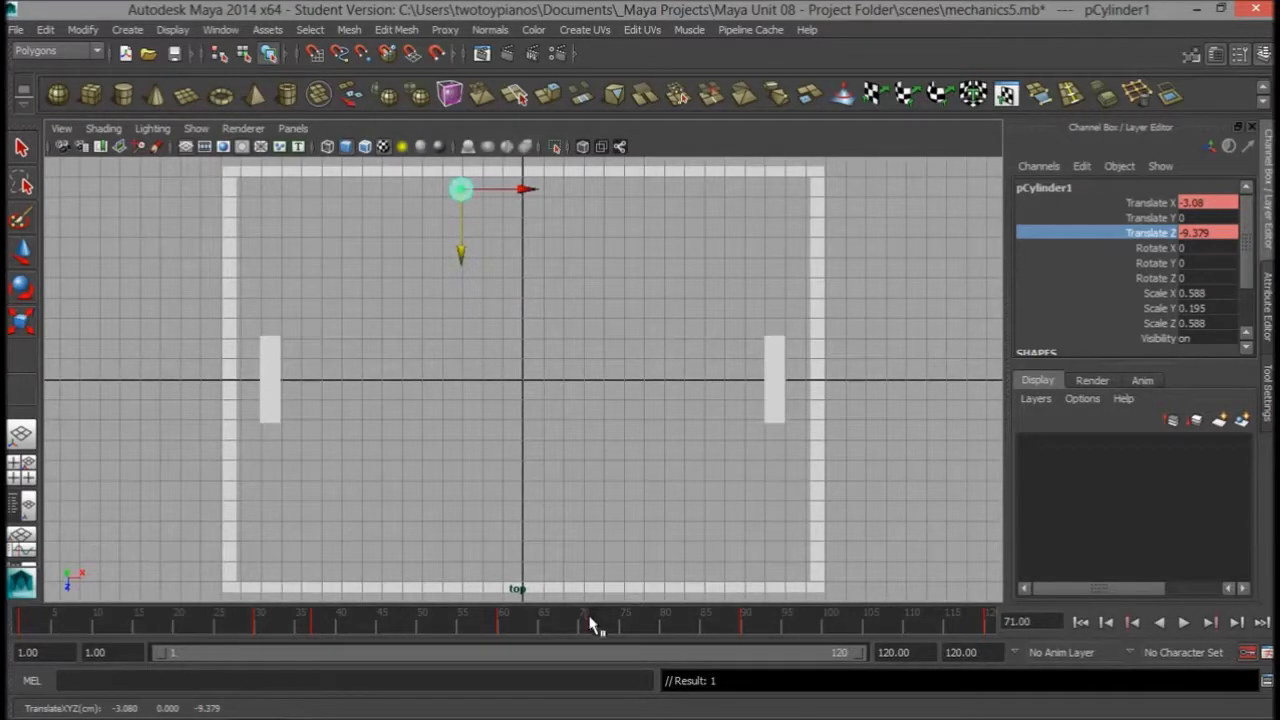
{"action": "key", "text": "alt+v"}
{"action": "left_click", "coordinate": [746, 628]}
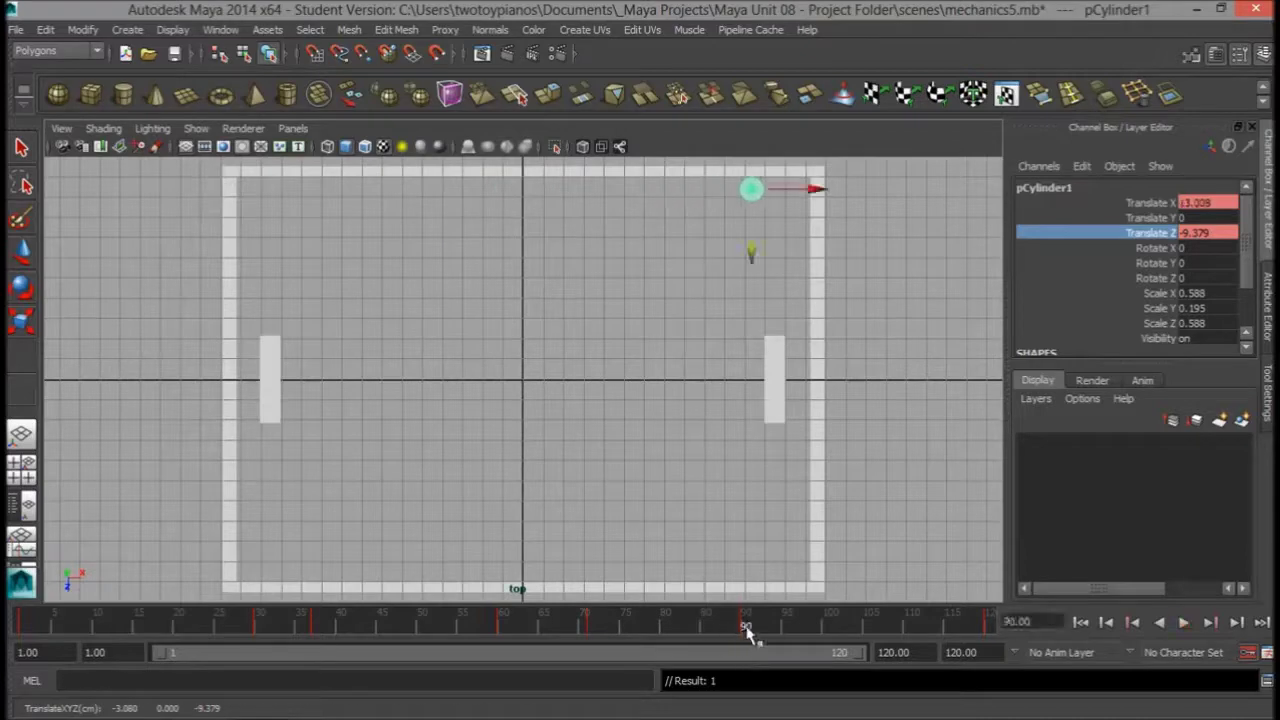
Step: Key the ball at the right paddle on frame 90, then bring it to the centre line by the left paddle at 120
{"action": "left_click_drag", "start_coordinate": [750, 248], "coordinate": [766, 358]}
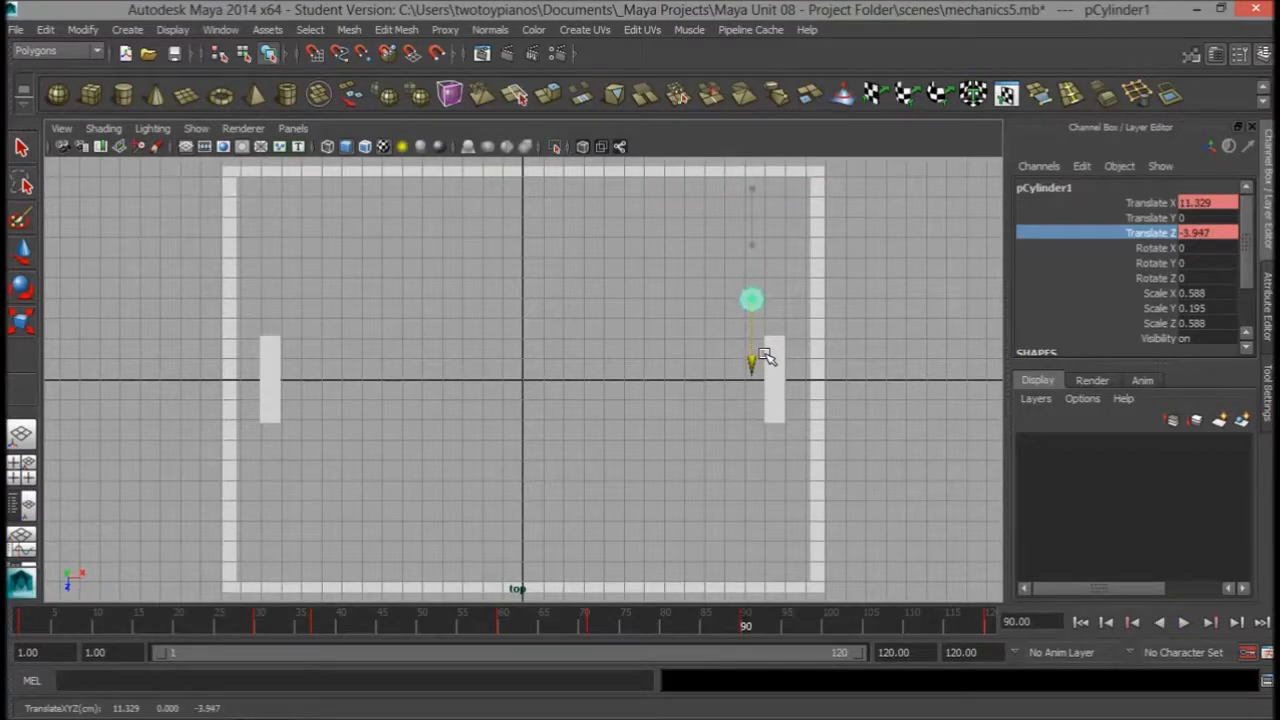
{"action": "key", "text": "s"}
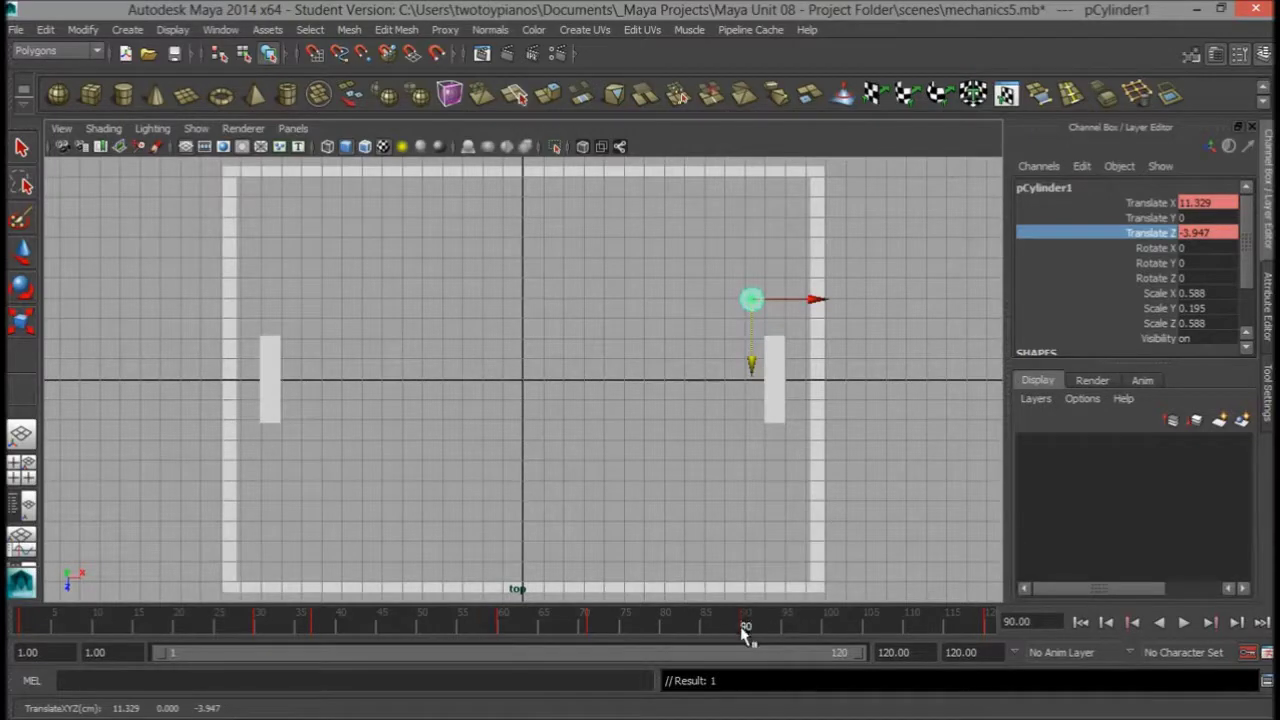
{"action": "key", "text": "alt+v"}
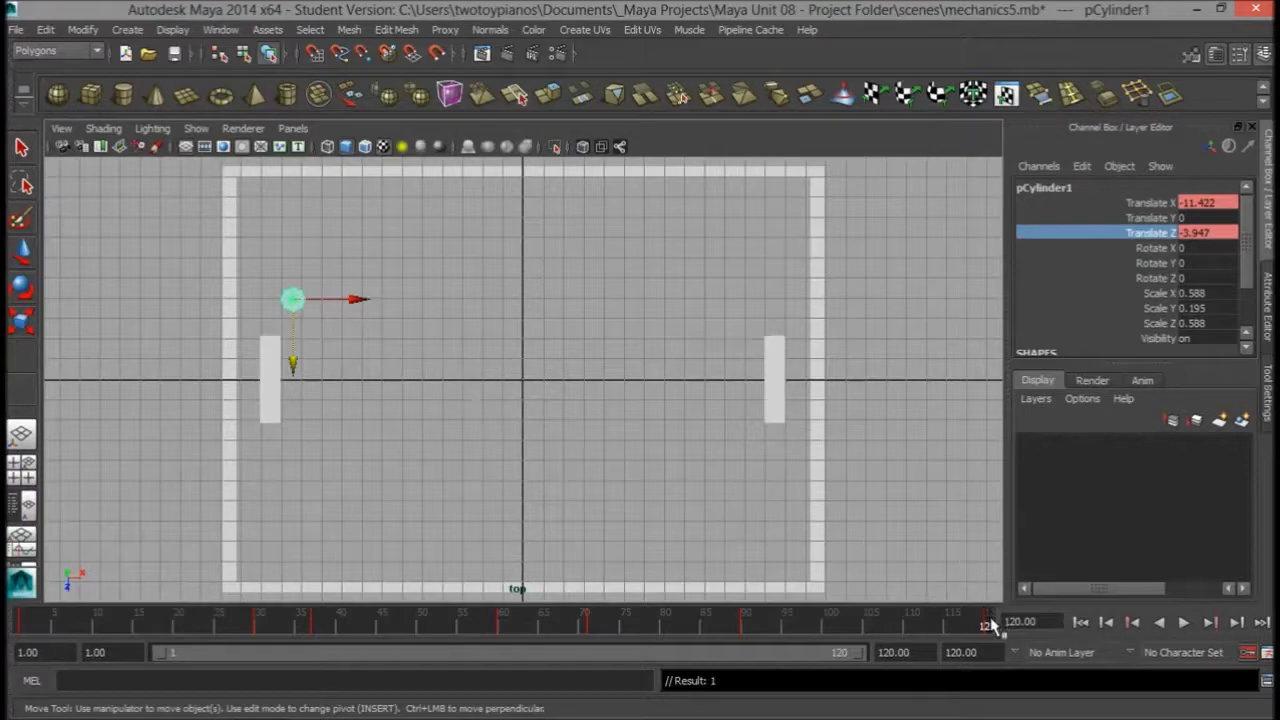
{"action": "left_click_drag", "start_coordinate": [294, 363], "coordinate": [293, 432]}
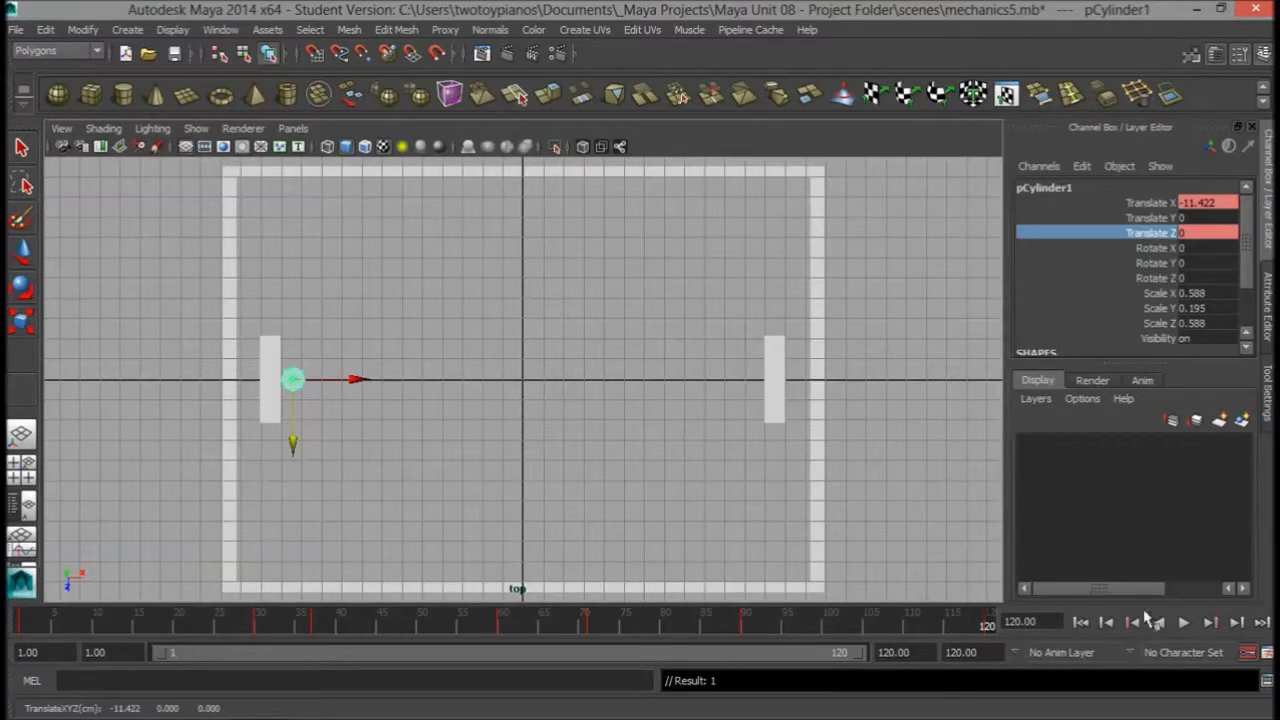
{"action": "left_click", "coordinate": [1185, 622]}
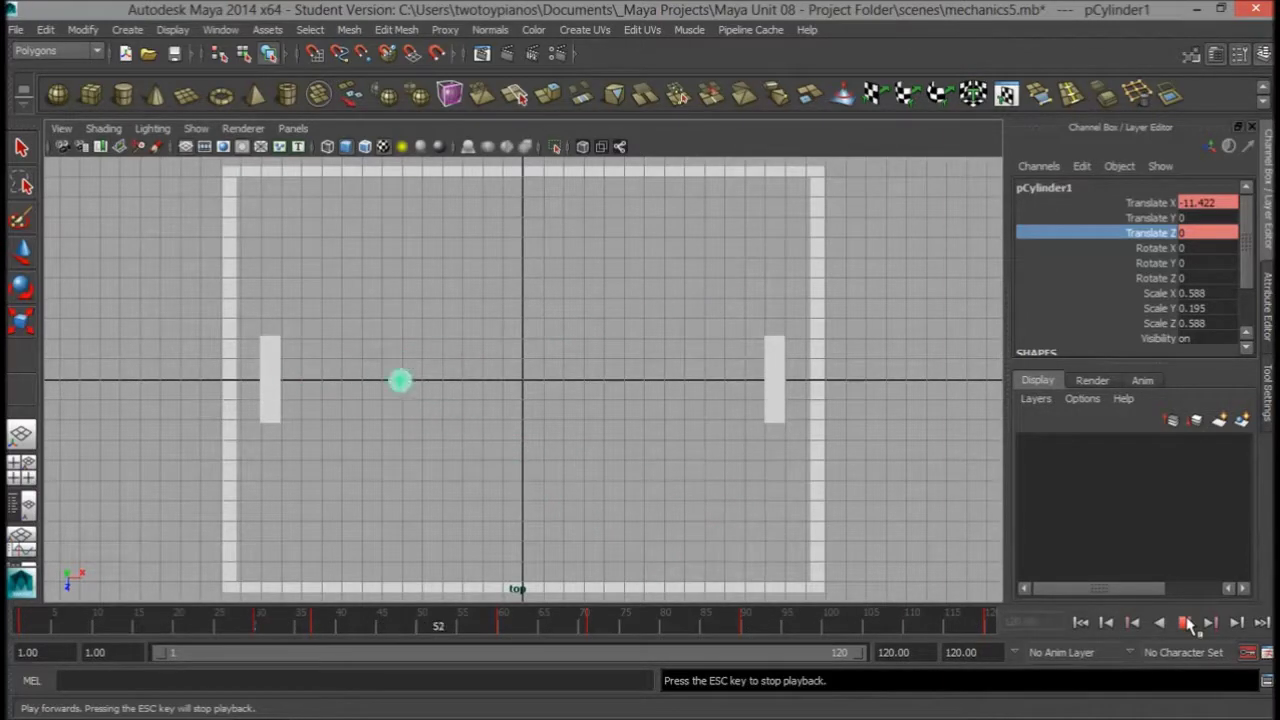
Step: Stop and replay the animation, ending at frame 1 with the ball at the left paddle
{"action": "left_click", "coordinate": [1188, 622]}
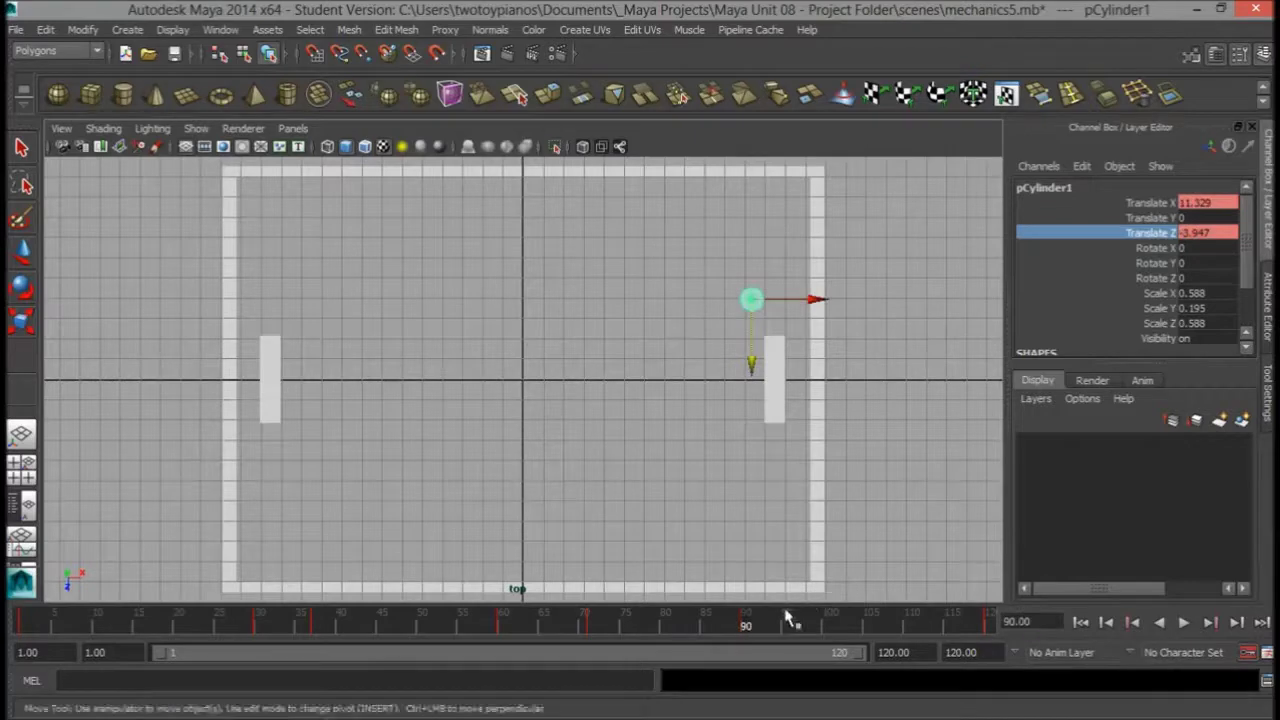
{"action": "key", "text": "alt+v"}
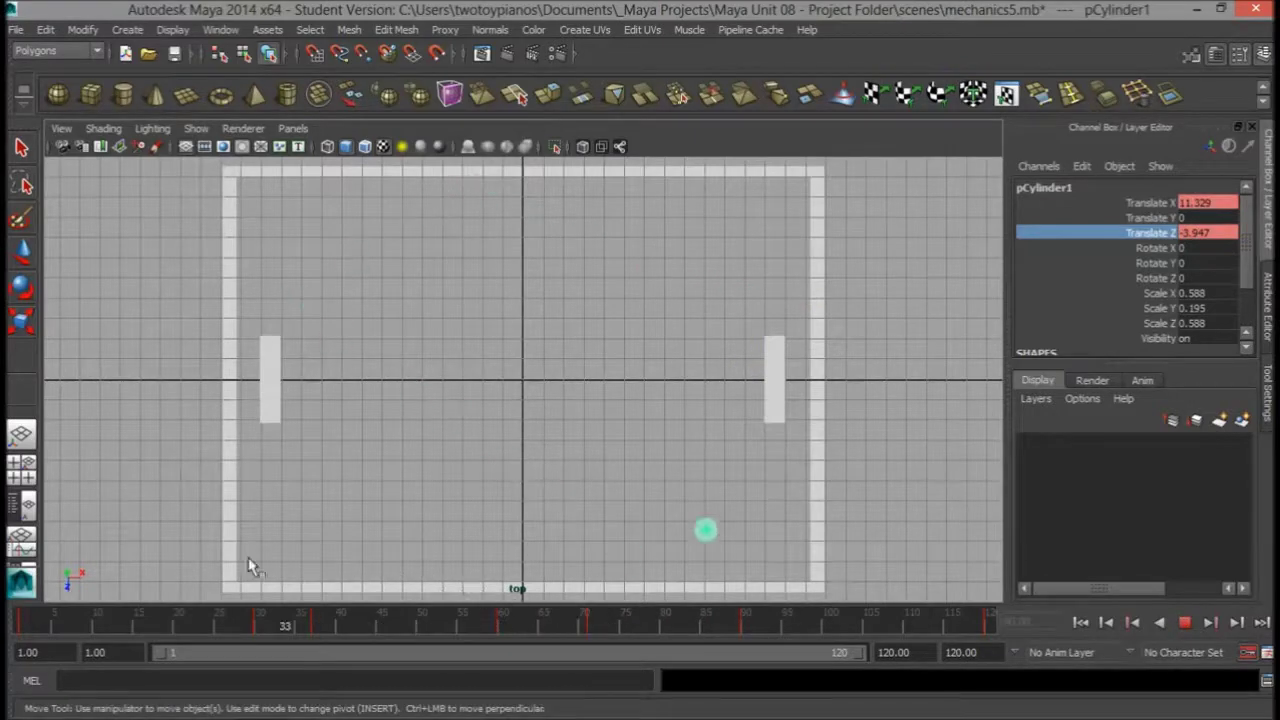
{"action": "key", "text": "alt+v"}
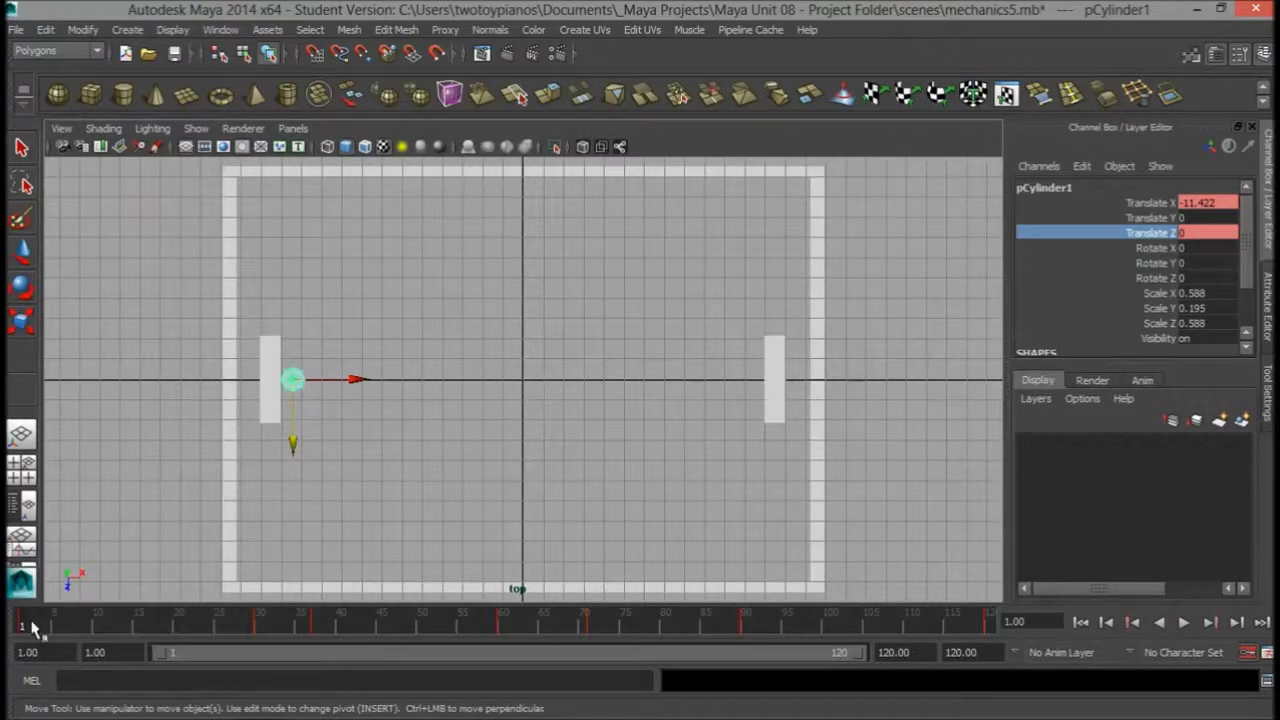
Step: Key Translate Z at 0 on frame 1 for both the left and right paddles, then play
{"action": "left_click", "coordinate": [272, 346]}
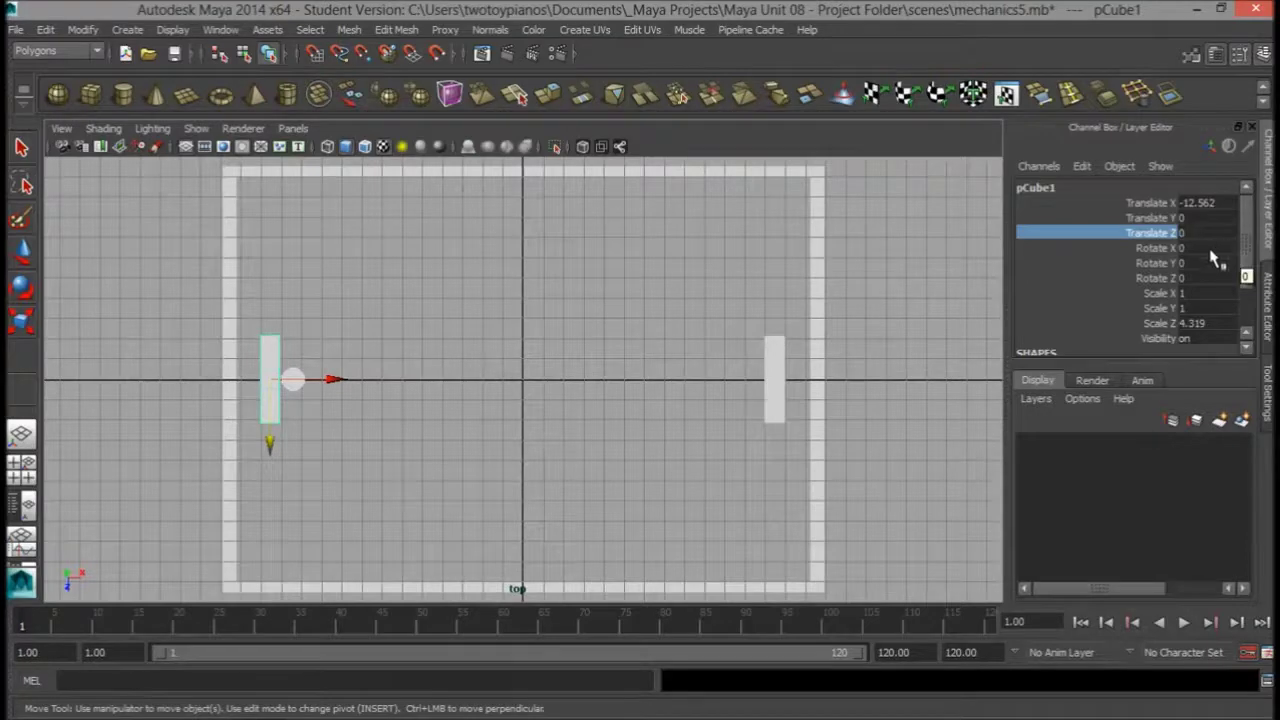
{"action": "right_click", "coordinate": [1158, 243]}
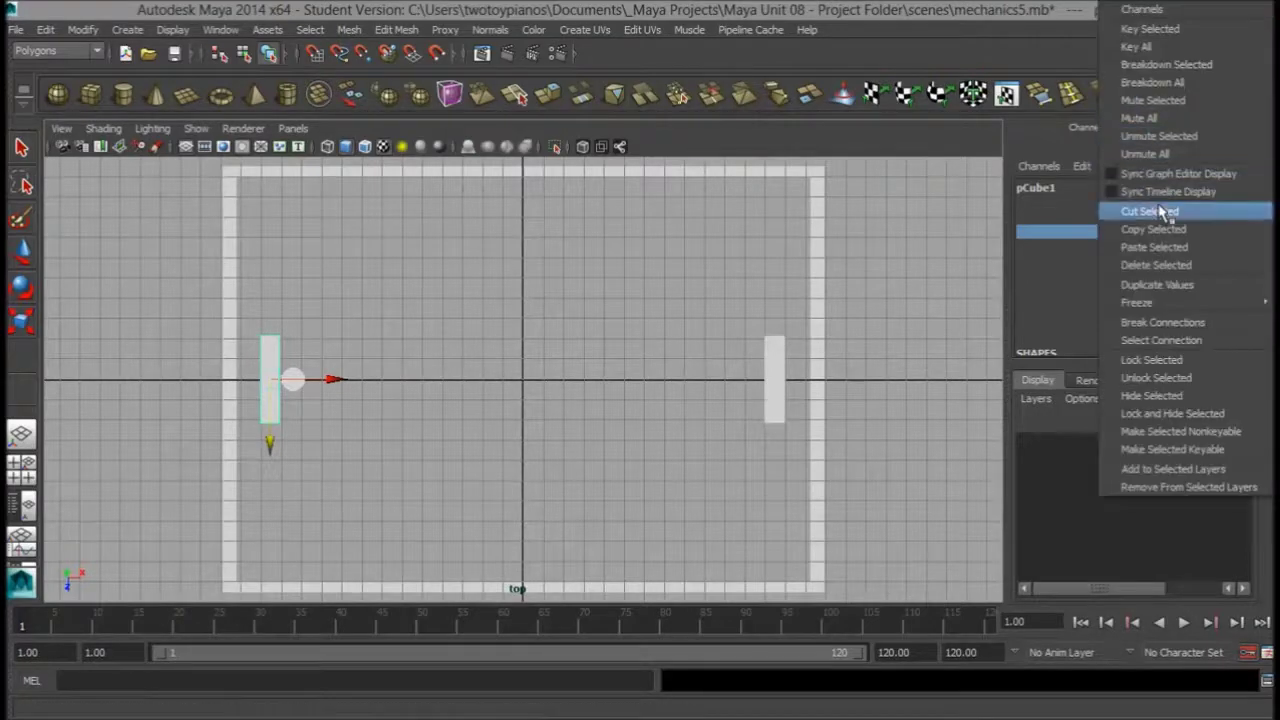
{"action": "left_click", "coordinate": [1186, 31]}
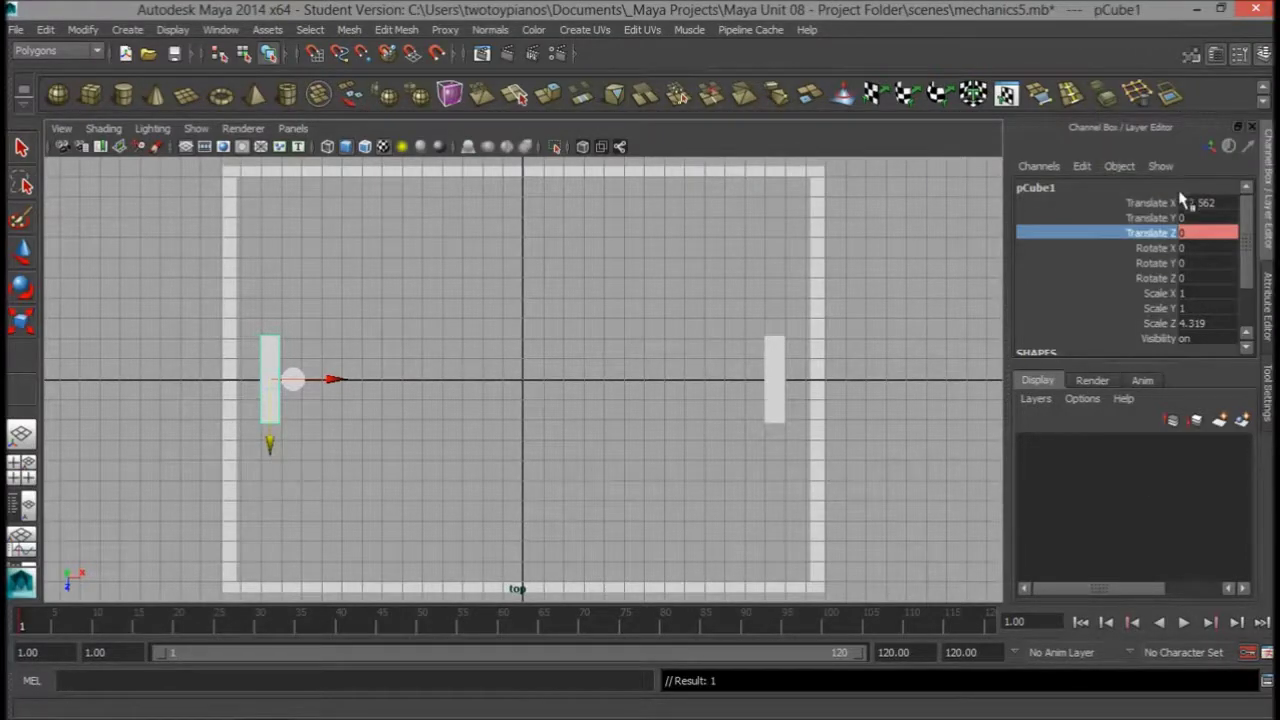
{"action": "left_click", "coordinate": [778, 380]}
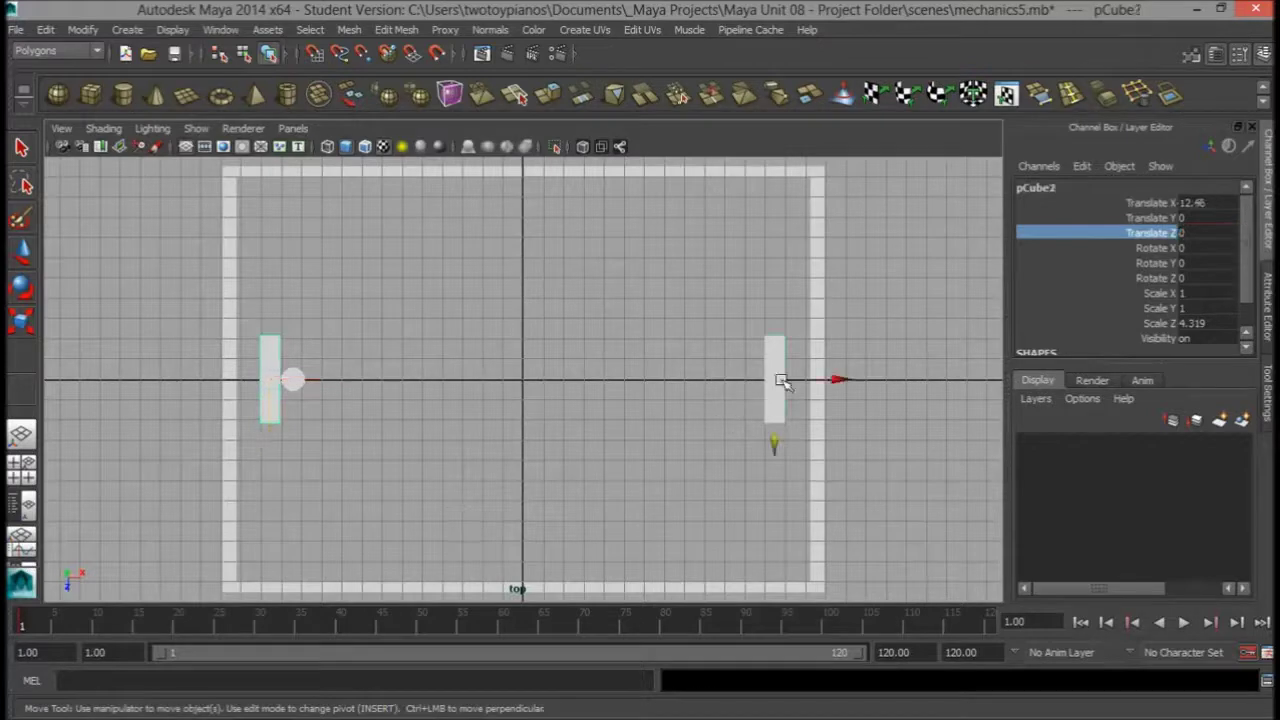
{"action": "right_click", "coordinate": [1148, 235]}
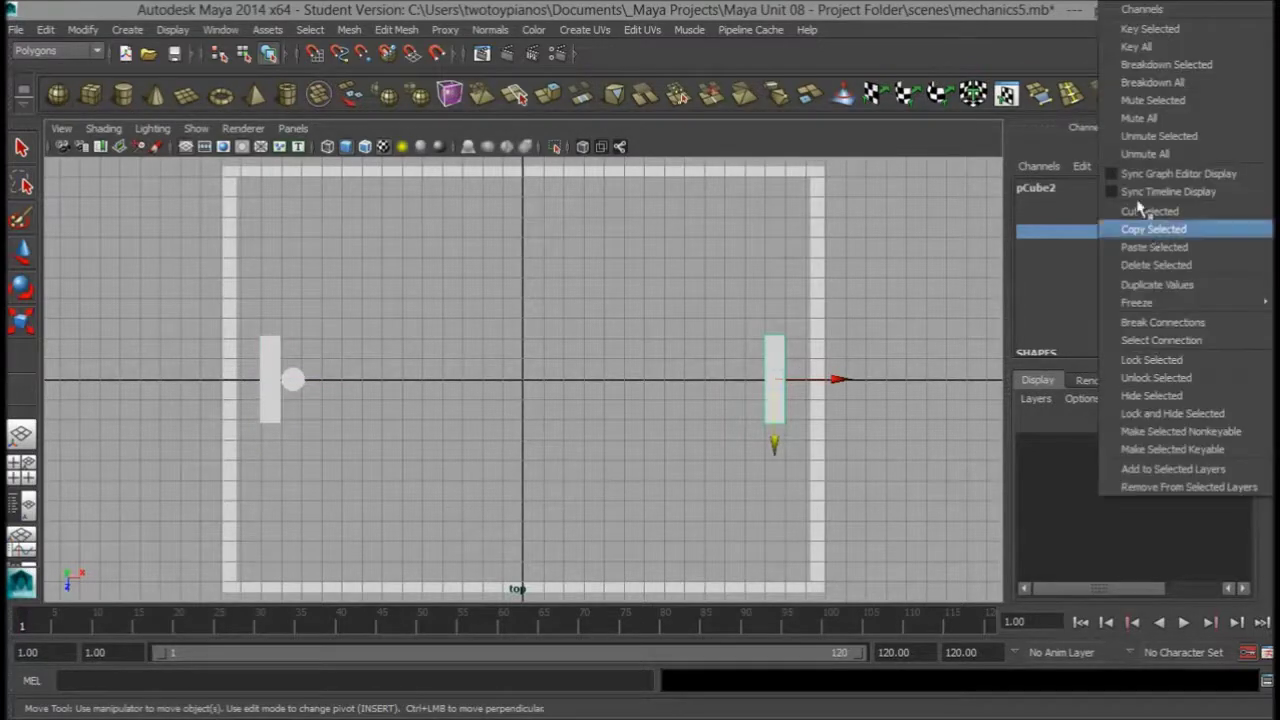
{"action": "left_click", "coordinate": [1145, 44]}
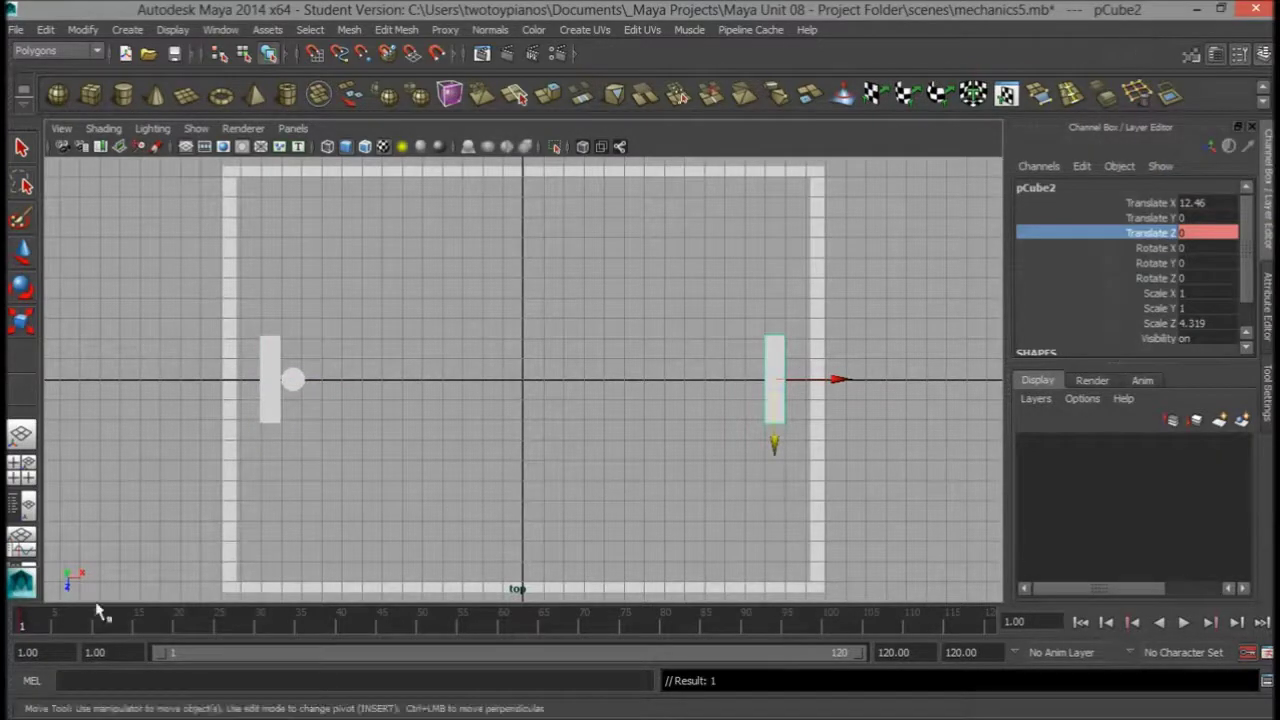
{"action": "key", "text": "alt+v"}
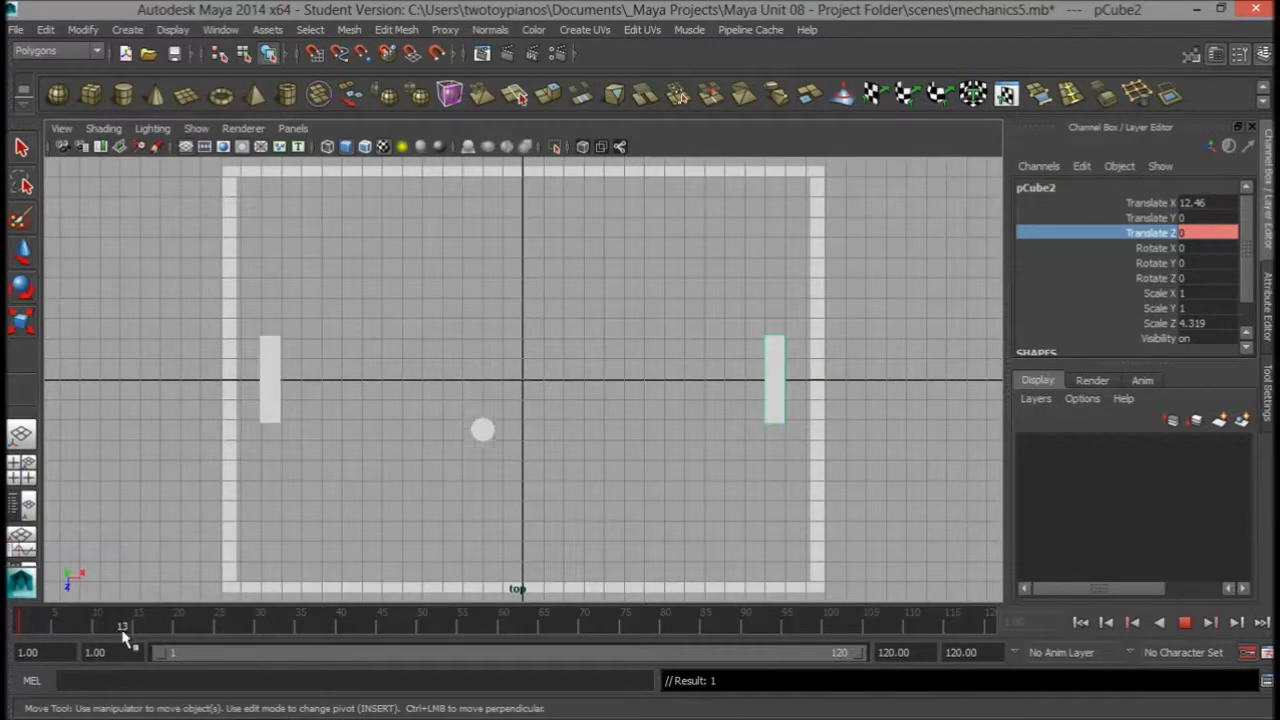
Step: Key the right paddle's Translate Z at frame 25 so it holds still until then
{"action": "left_click_drag", "start_coordinate": [160, 632], "coordinate": [252, 633]}
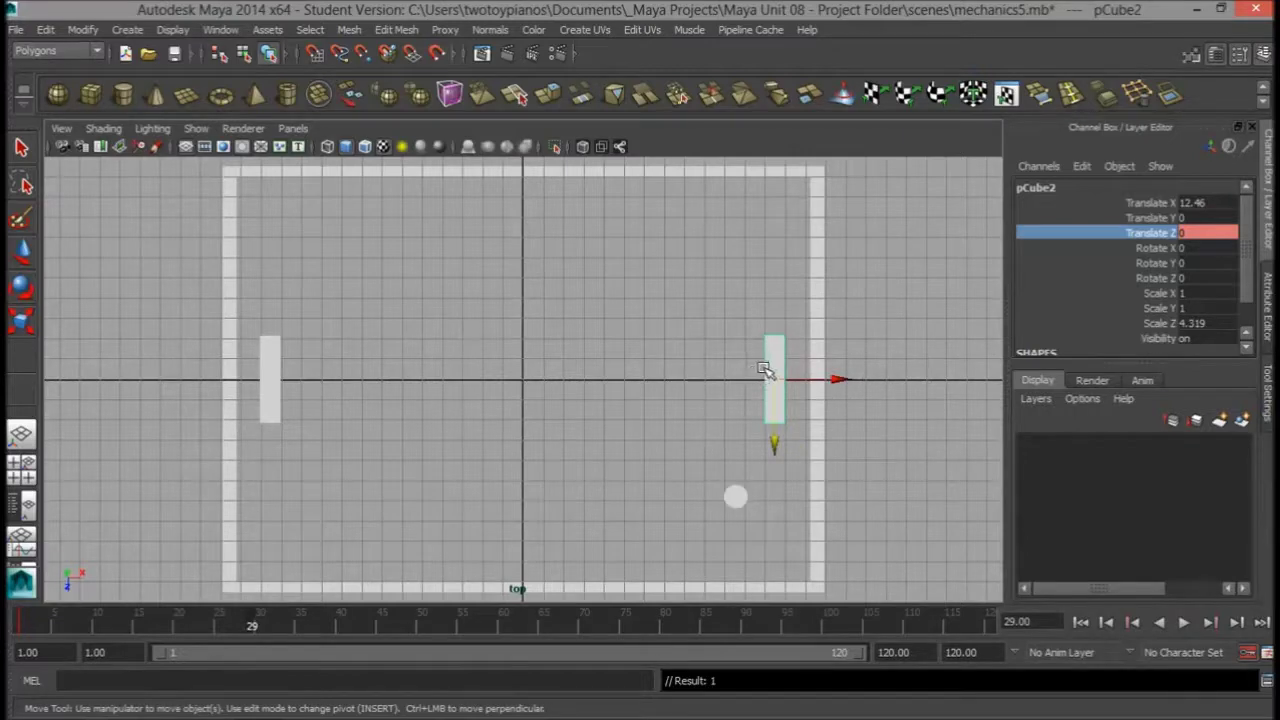
{"action": "left_click", "coordinate": [258, 625]}
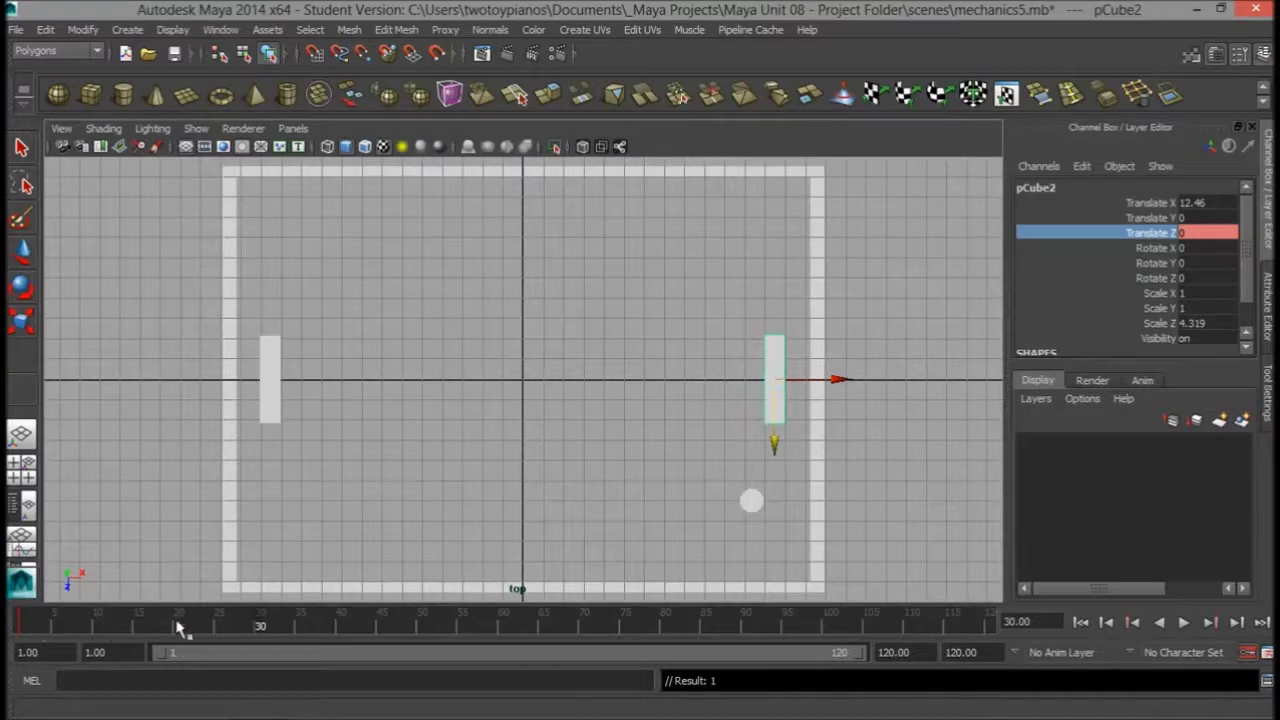
{"action": "left_click_drag", "start_coordinate": [226, 625], "coordinate": [218, 630]}
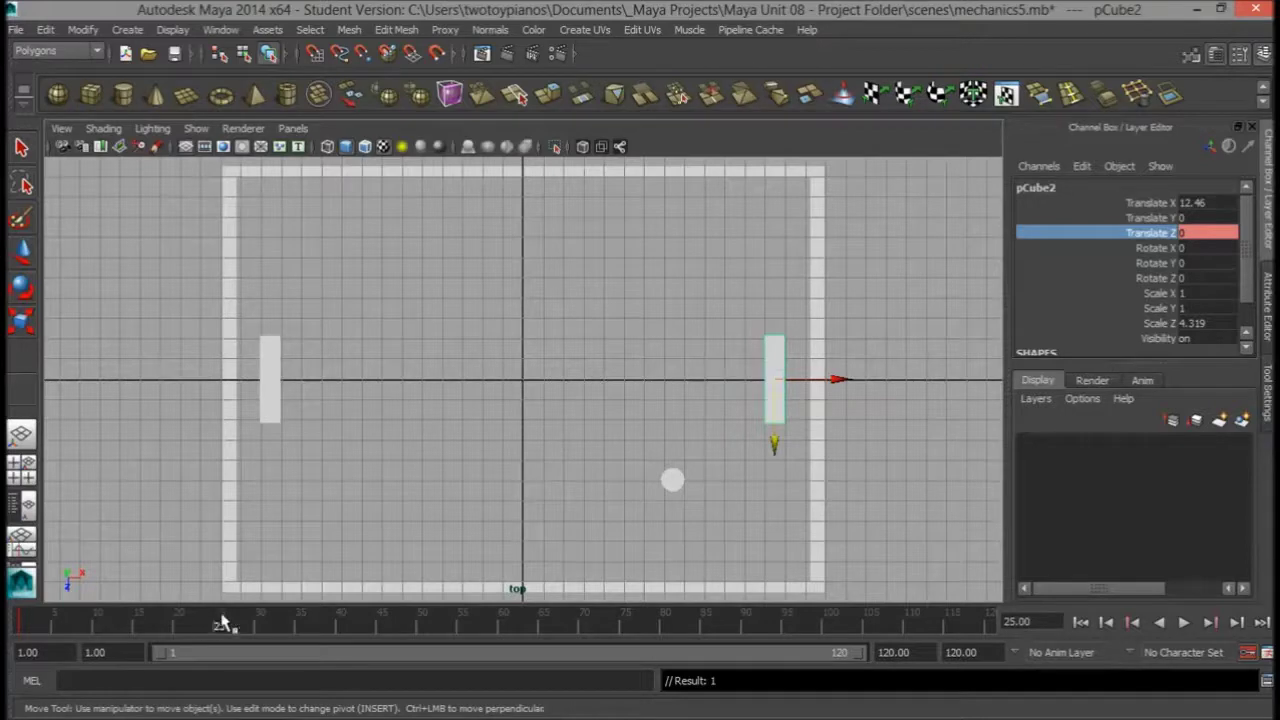
{"action": "right_click", "coordinate": [1145, 233]}
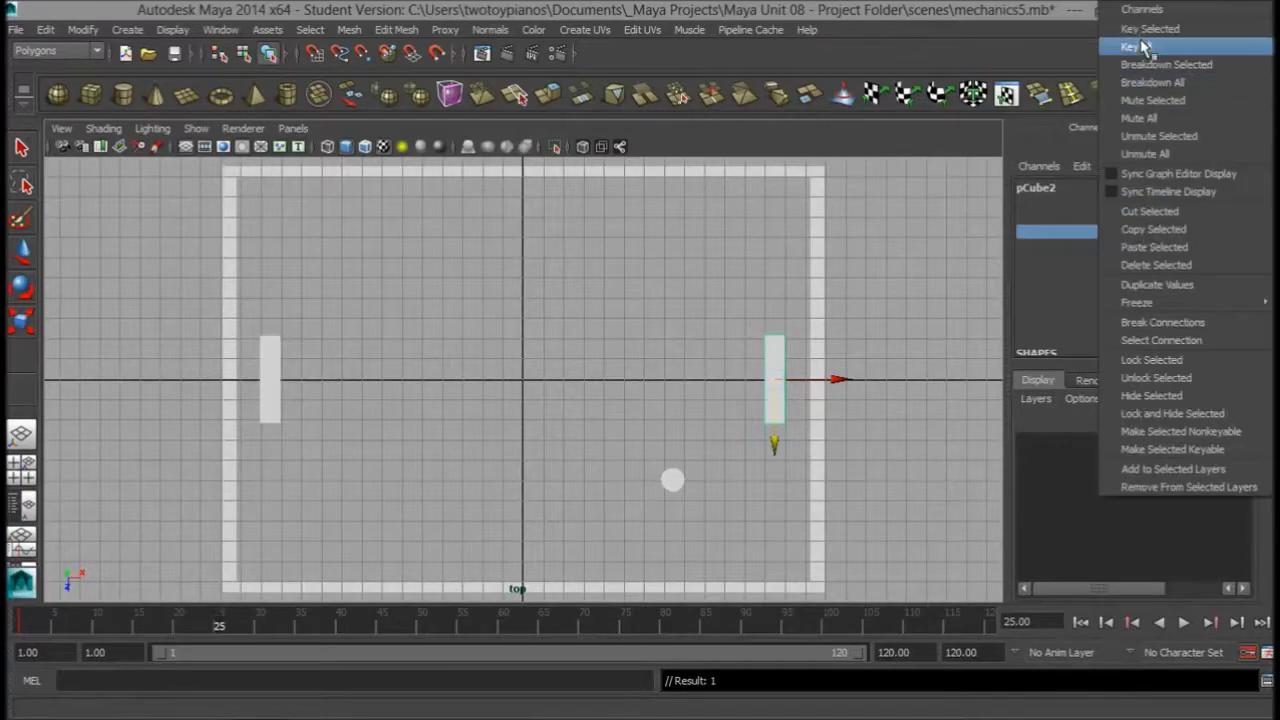
{"action": "left_click", "coordinate": [1143, 33]}
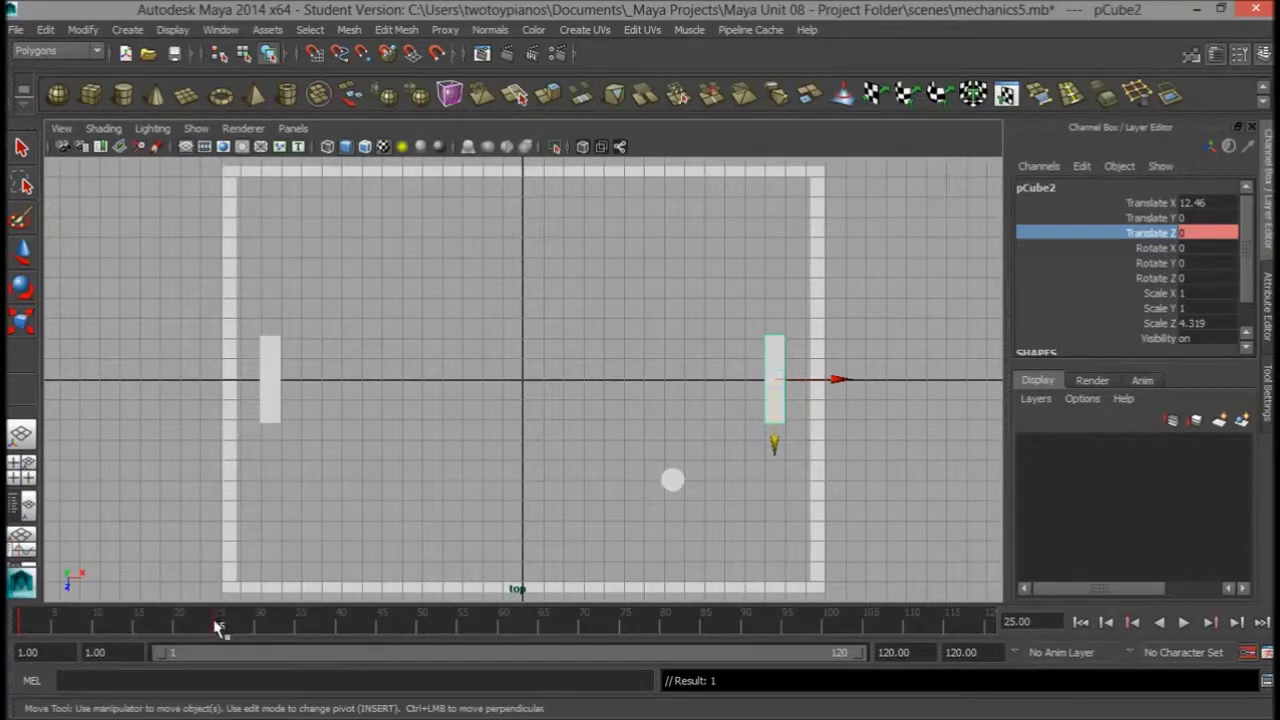
Step: Move the right paddle down to Translate Z 5.943 at frame 30, key it, and play back
{"action": "left_click_drag", "start_coordinate": [227, 626], "coordinate": [258, 630]}
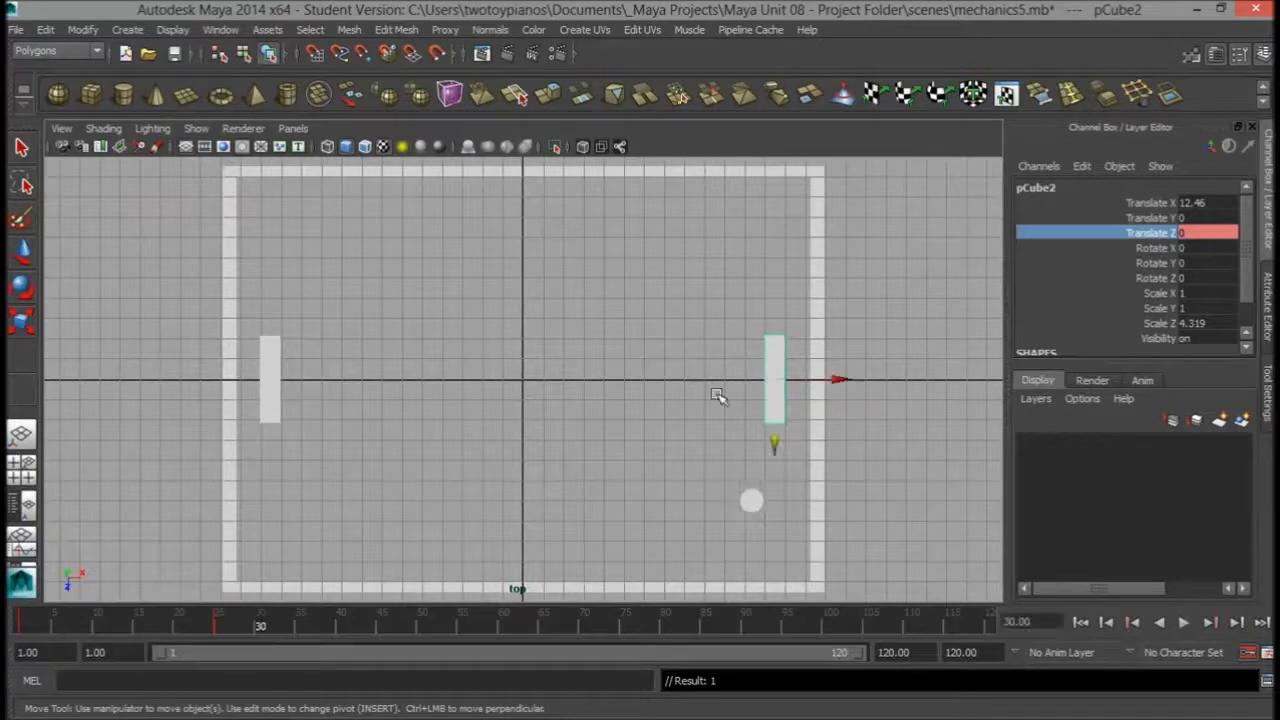
{"action": "left_click_drag", "start_coordinate": [778, 448], "coordinate": [806, 563]}
{"action": "key", "text": "s"}
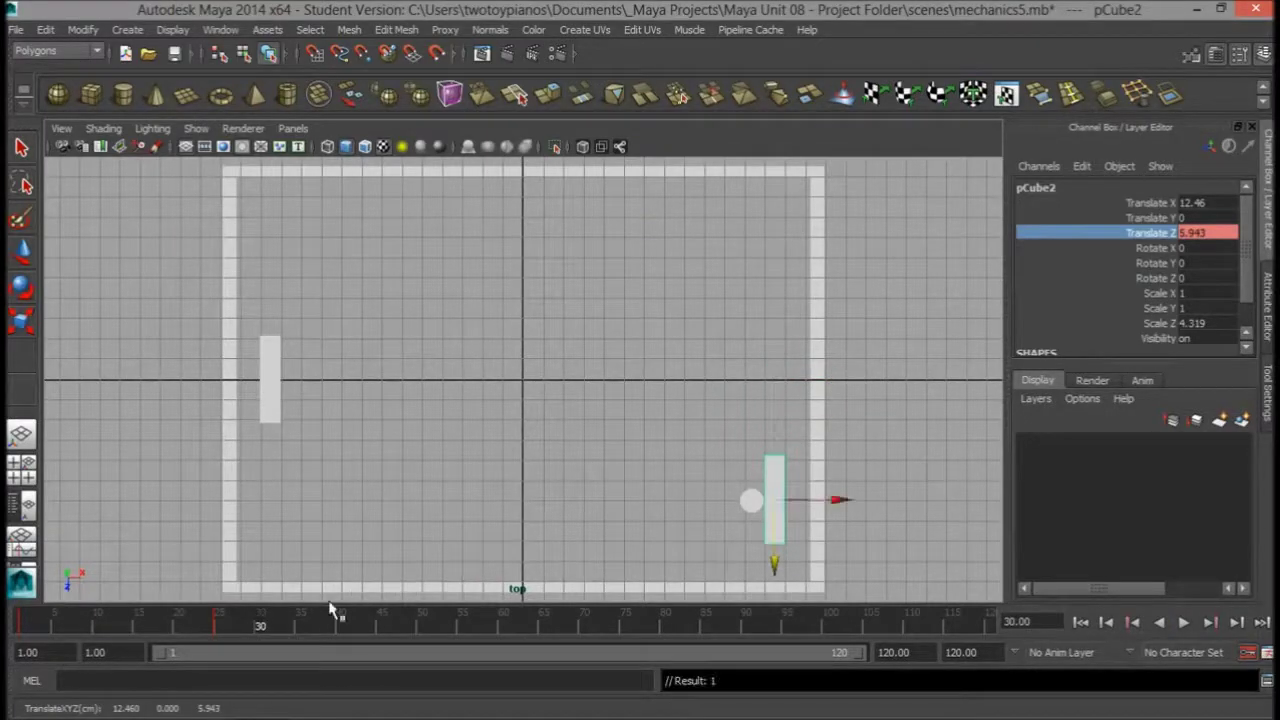
{"action": "left_click_drag", "start_coordinate": [262, 626], "coordinate": [22, 628]}
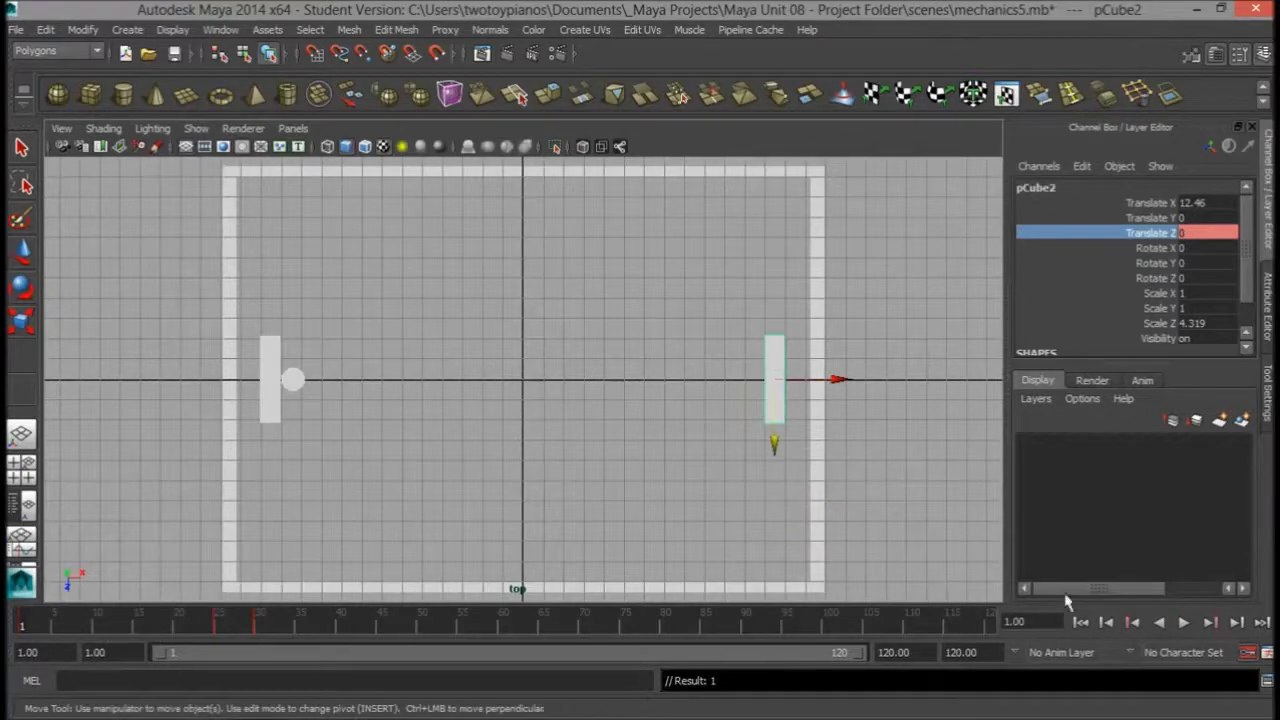
{"action": "left_click", "coordinate": [1182, 622]}
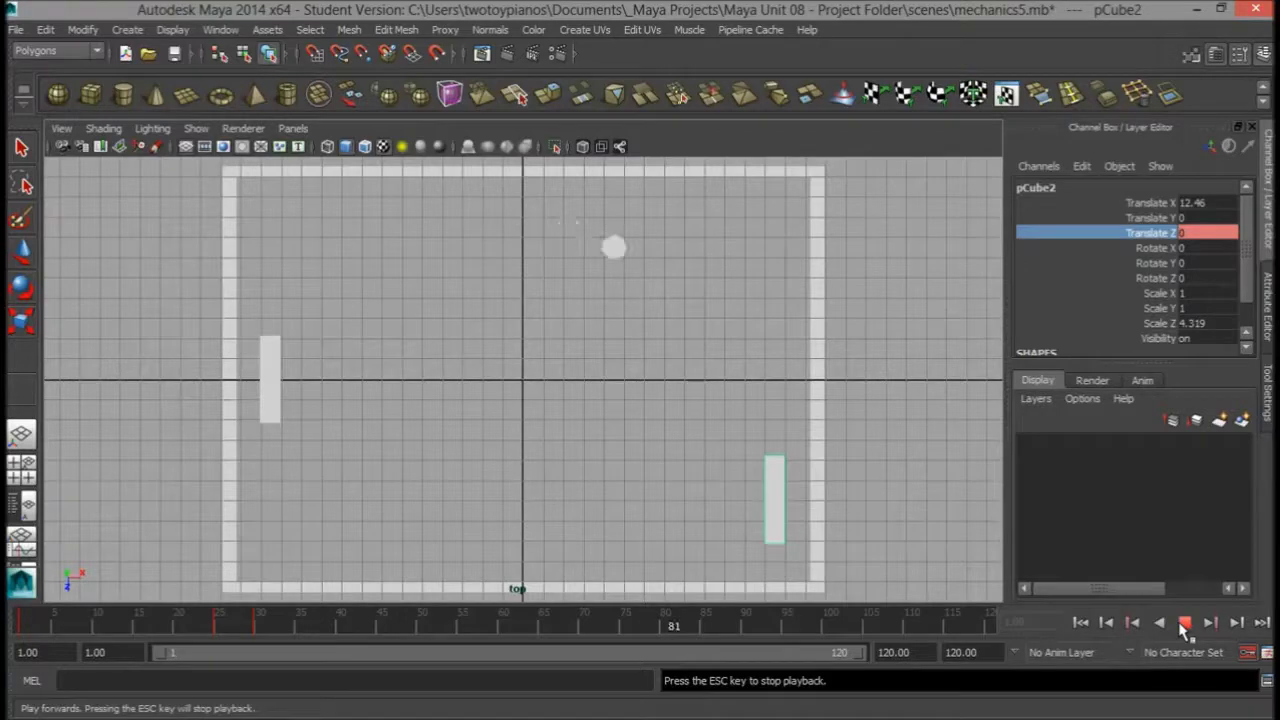
{"action": "mouse_move", "coordinate": [300, 624]}
{"action": "left_mouse_down"}
{"action": "mouse_move", "coordinate": [229, 623]}
{"action": "mouse_move", "coordinate": [323, 637]}
{"action": "mouse_move", "coordinate": [503, 628]}
{"action": "mouse_move", "coordinate": [515, 647]}
{"action": "mouse_move", "coordinate": [488, 645]}
{"action": "mouse_move", "coordinate": [502, 644]}
{"action": "left_mouse_up"}
Step: Key the left paddle's Translate Z at frame 55 so it holds still until then
{"action": "left_click", "coordinate": [272, 365]}
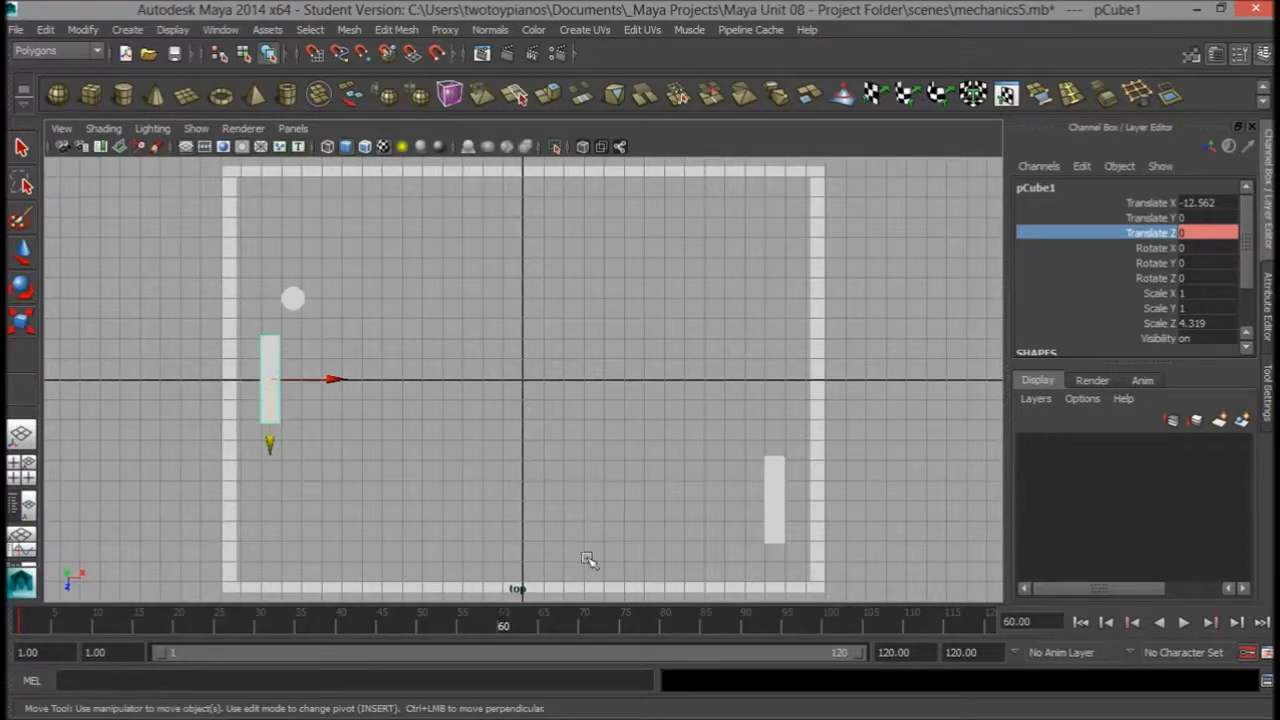
{"action": "left_click_drag", "start_coordinate": [505, 630], "coordinate": [463, 630]}
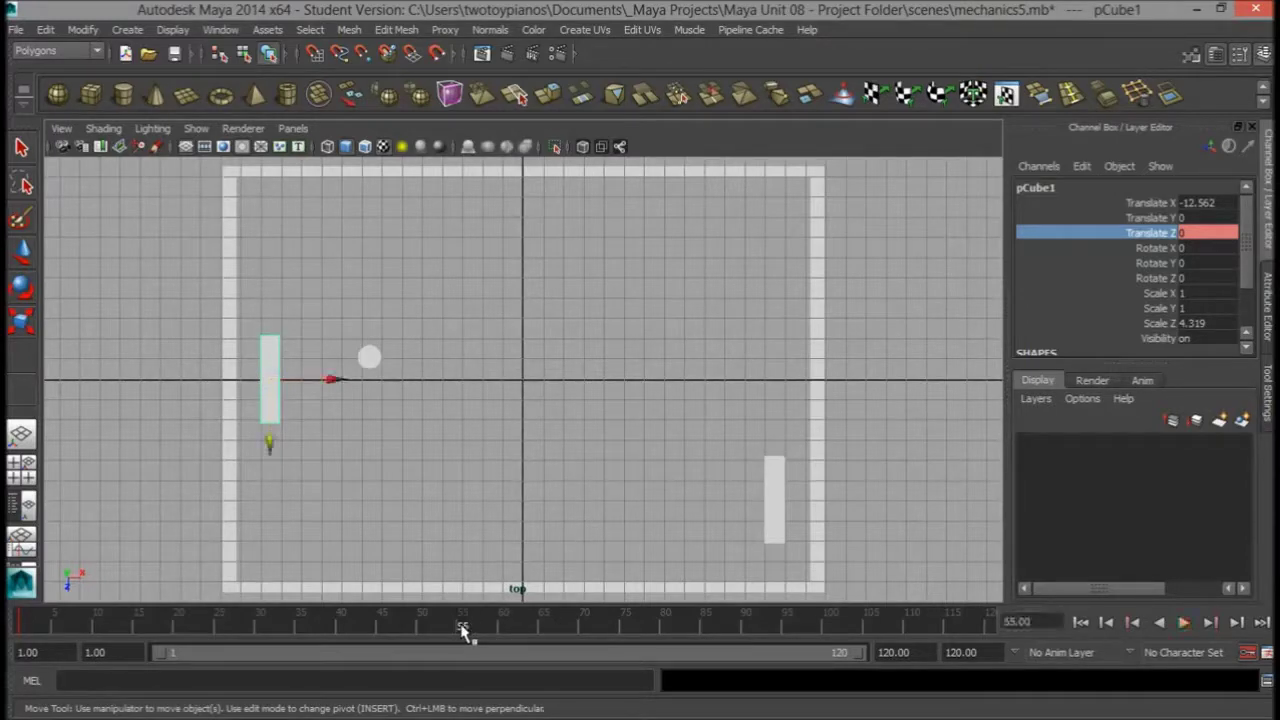
{"action": "right_click", "coordinate": [1150, 240]}
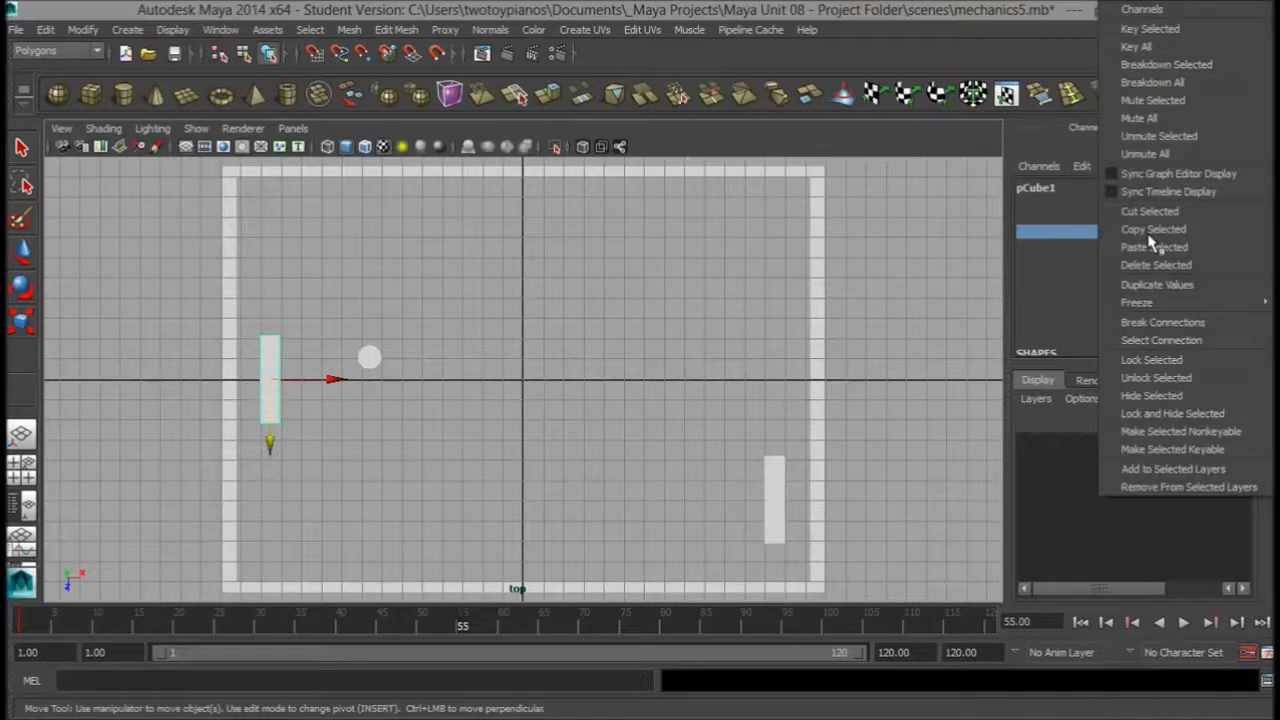
{"action": "left_click", "coordinate": [1162, 38]}
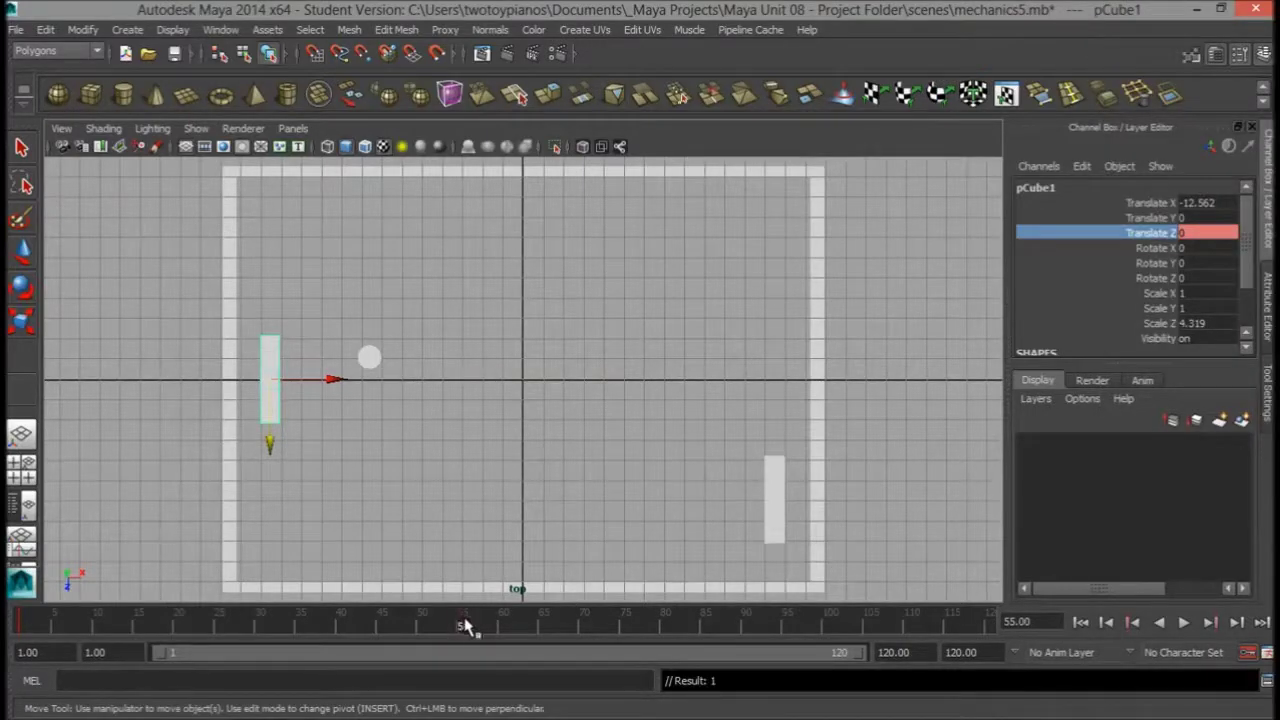
Step: At frame 60, raise the left paddle to Translate Z -4.039, key it, and review playback
{"action": "left_click", "coordinate": [503, 629]}
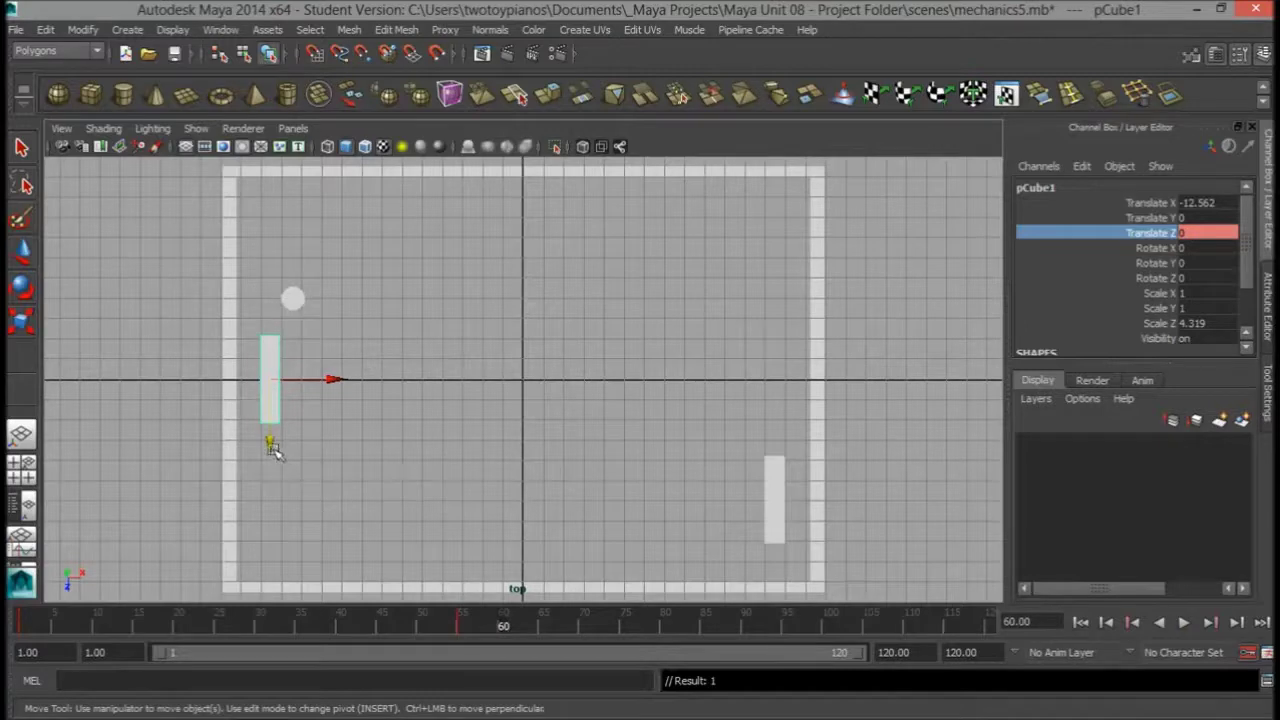
{"action": "middle_click_drag", "start_coordinate": [267, 443], "coordinate": [271, 362]}
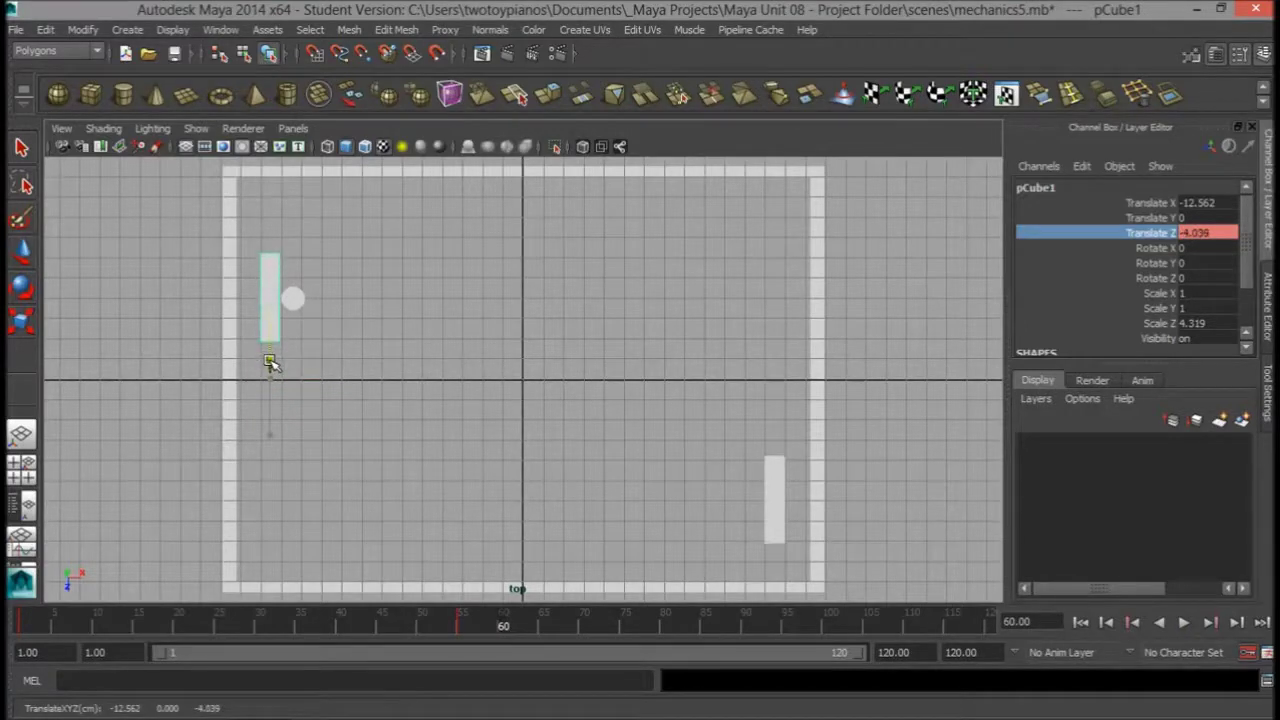
{"action": "key", "text": "s"}
{"action": "key", "text": "alt+v"}
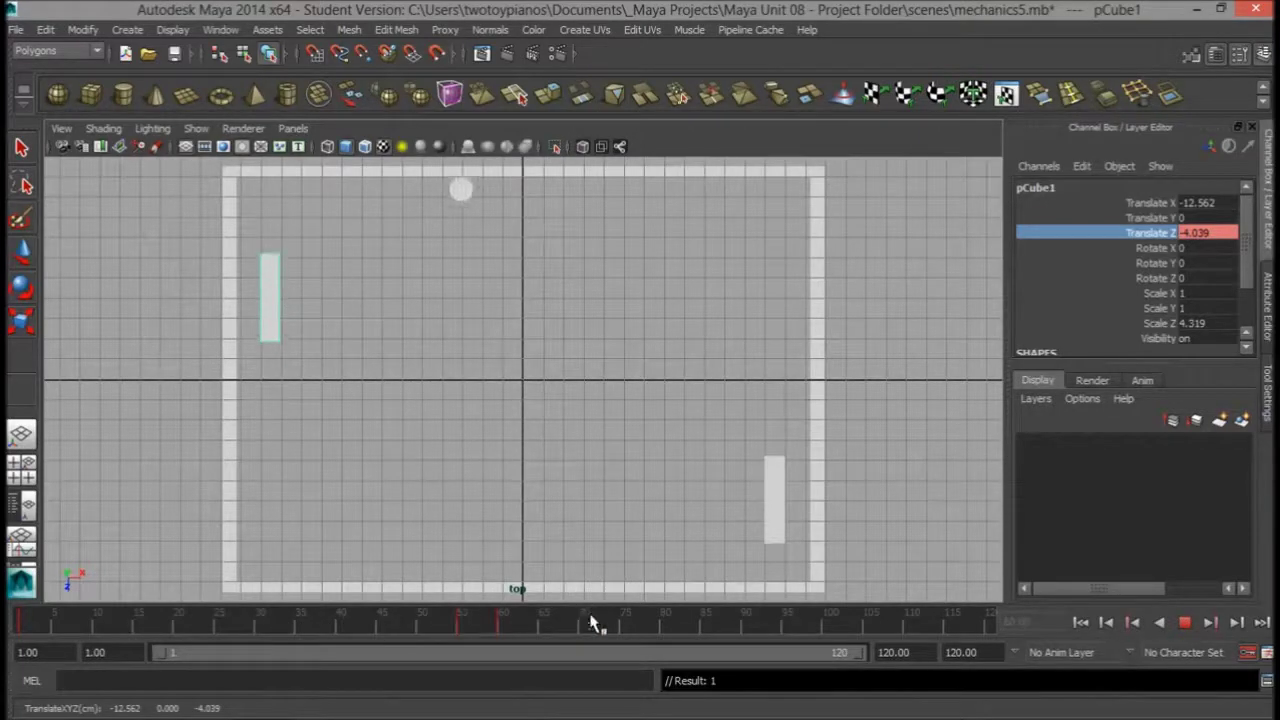
{"action": "left_click_drag", "start_coordinate": [540, 625], "coordinate": [749, 636]}
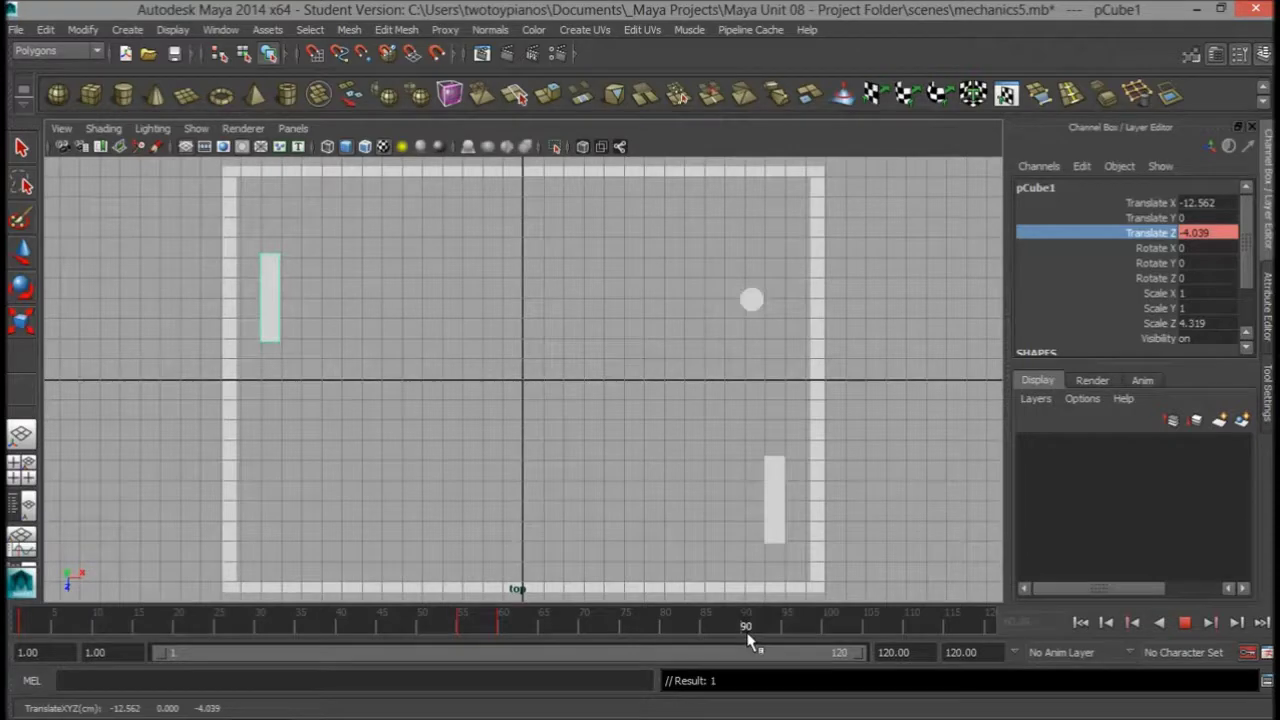
Step: Stop playback and key the right paddle's current position at frame 80
{"action": "key", "text": "w"}
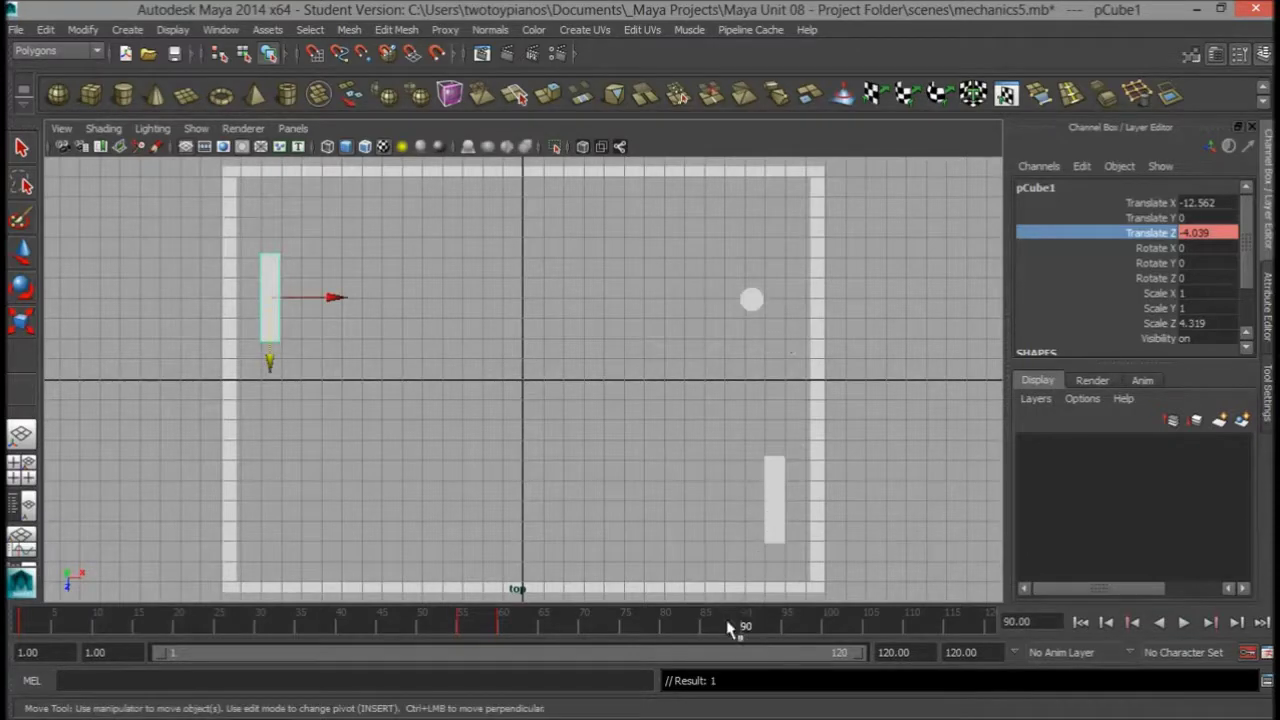
{"action": "left_click_drag", "start_coordinate": [730, 628], "coordinate": [666, 631]}
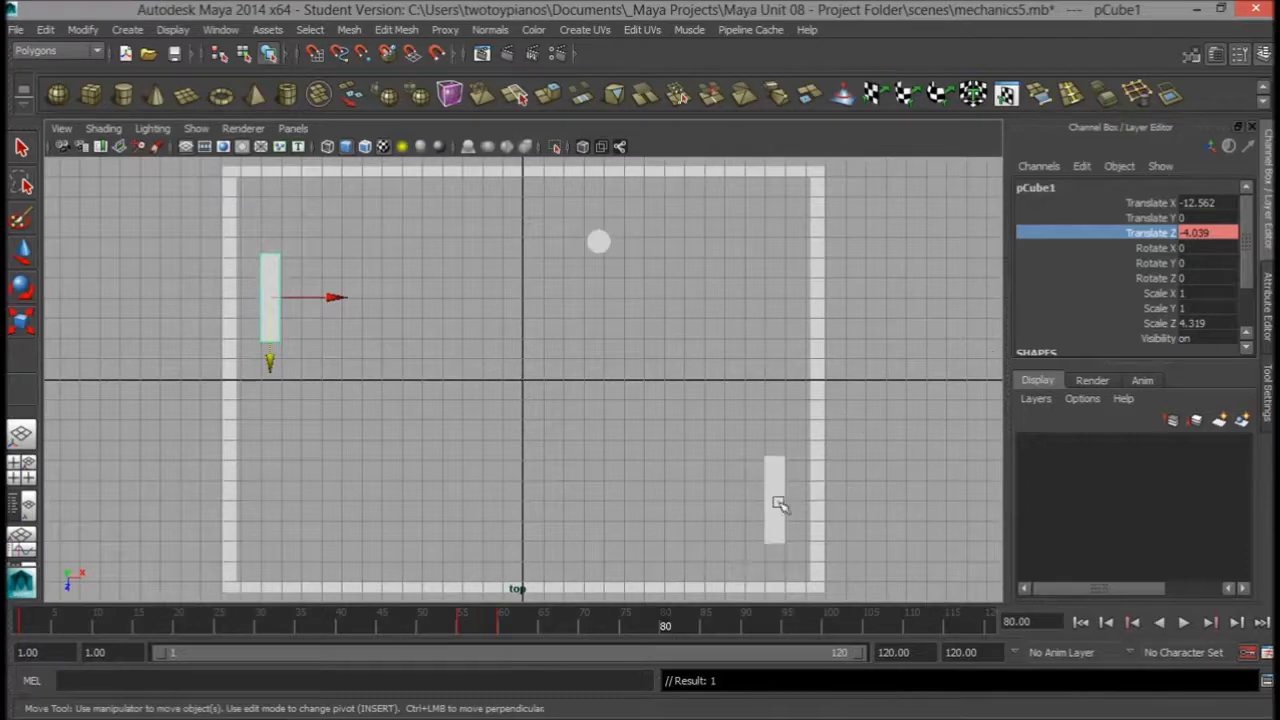
{"action": "left_click", "coordinate": [779, 503]}
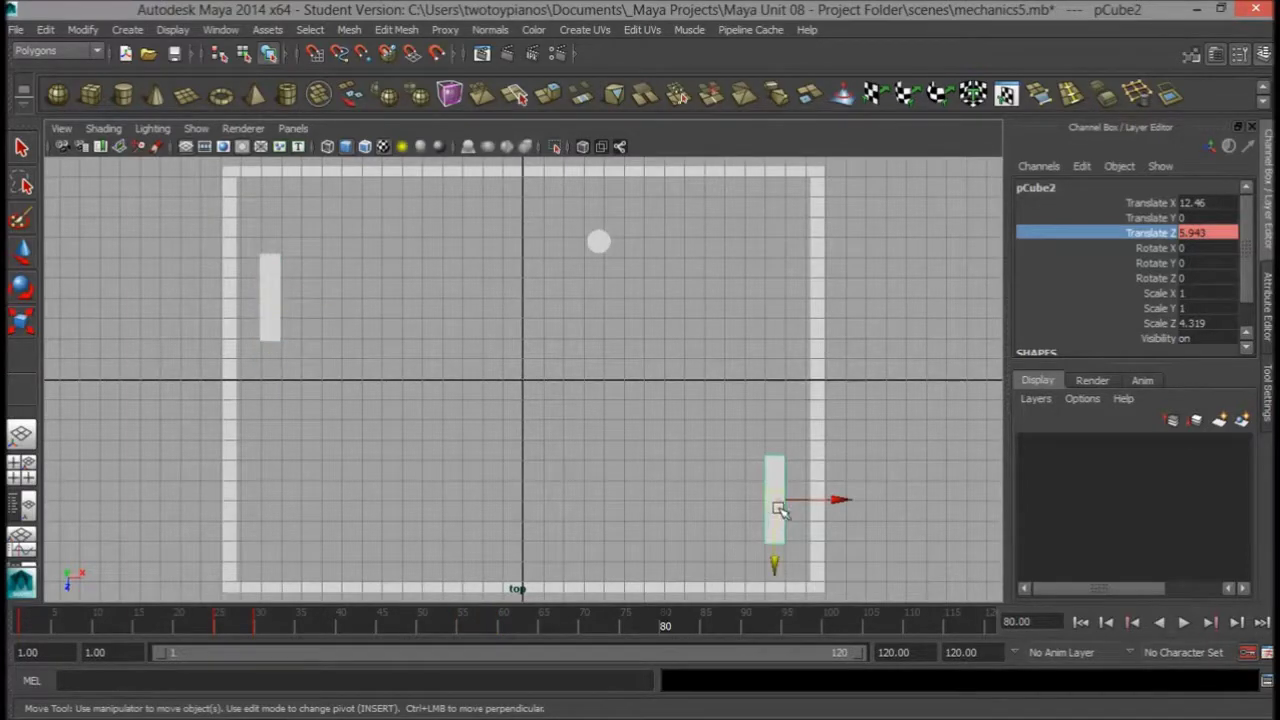
{"action": "right_click", "coordinate": [1143, 236]}
{"action": "left_click", "coordinate": [1148, 28]}
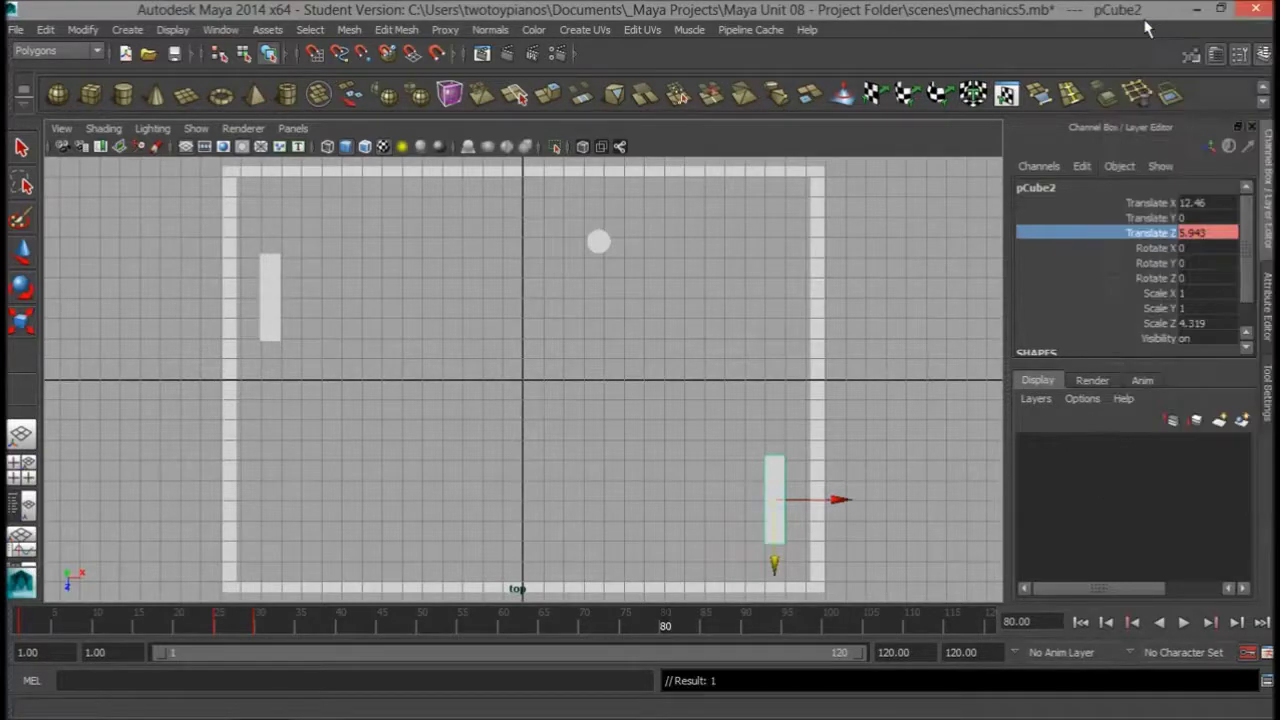
Step: At frame 90, raise the right paddle to Translate Z -3.714, key it, and play back
{"action": "left_click_drag", "start_coordinate": [670, 622], "coordinate": [745, 626]}
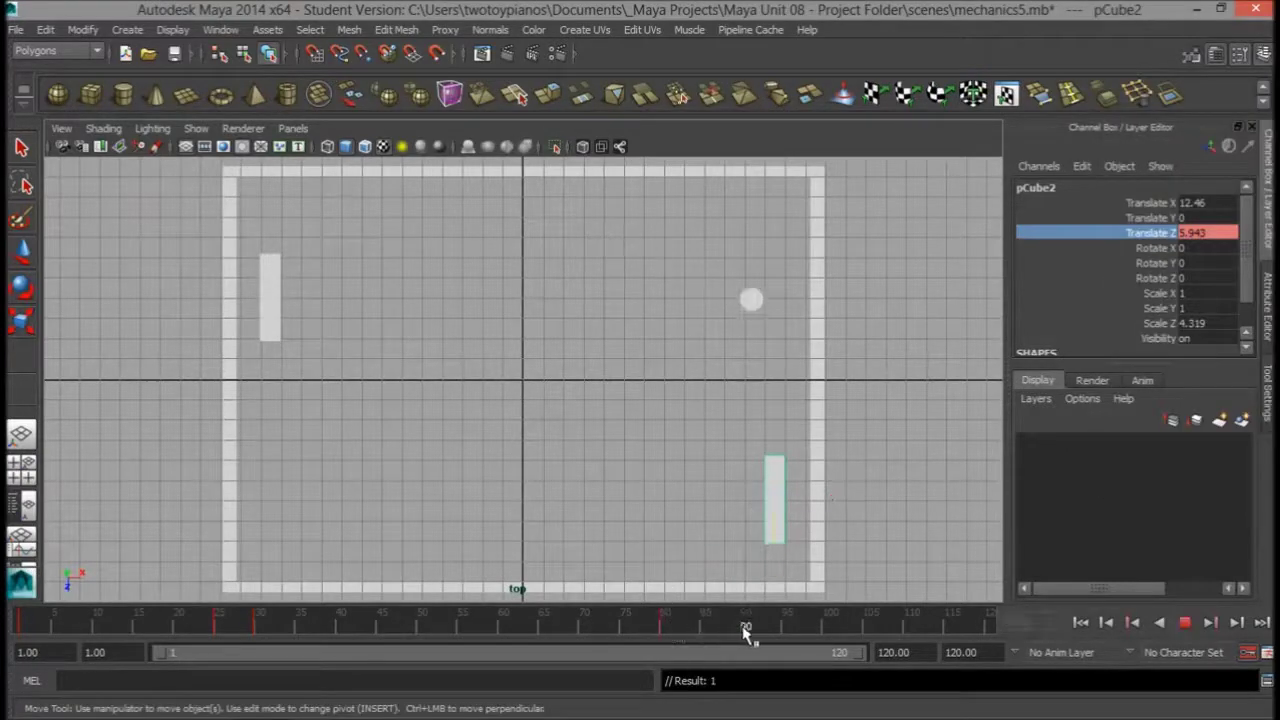
{"action": "left_click_drag", "start_coordinate": [778, 567], "coordinate": [793, 374]}
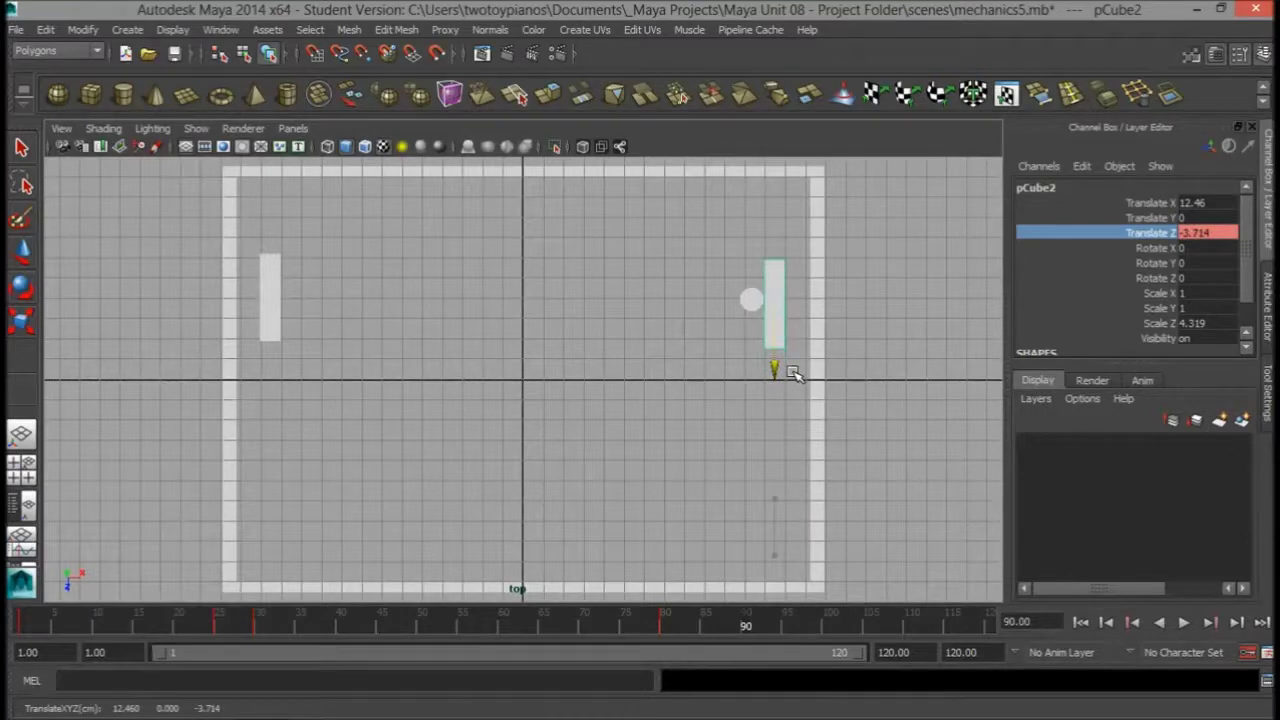
{"action": "key", "text": "s"}
{"action": "key", "text": "alt+v"}
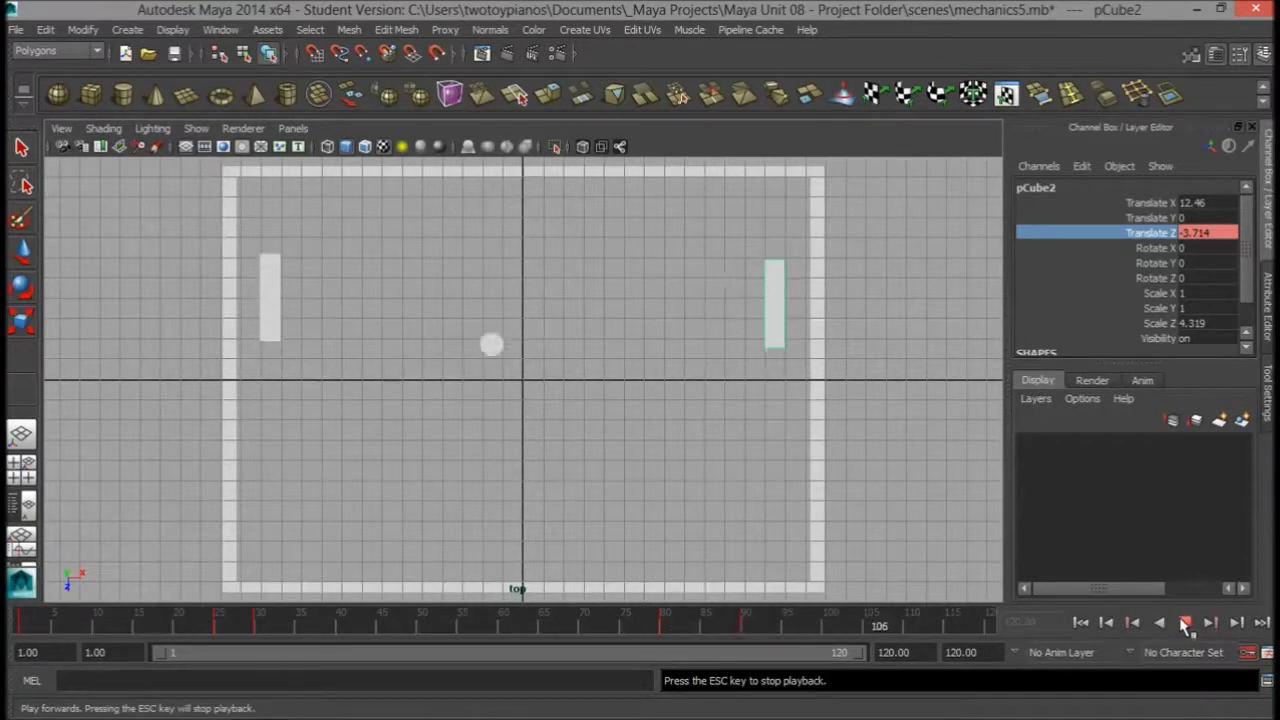
Step: Stop playback and copy the right paddle's frame-90 key from the time slider
{"action": "left_click", "coordinate": [1185, 623]}
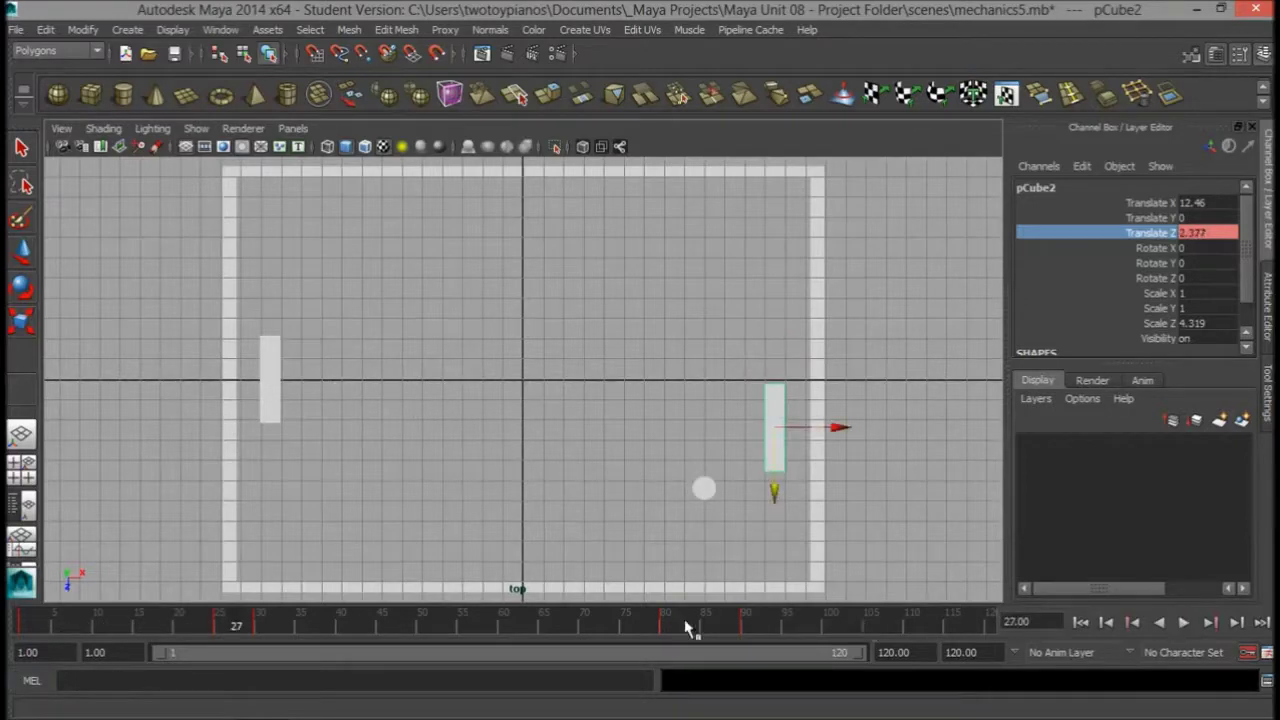
{"action": "left_click_drag", "start_coordinate": [712, 622], "coordinate": [748, 613]}
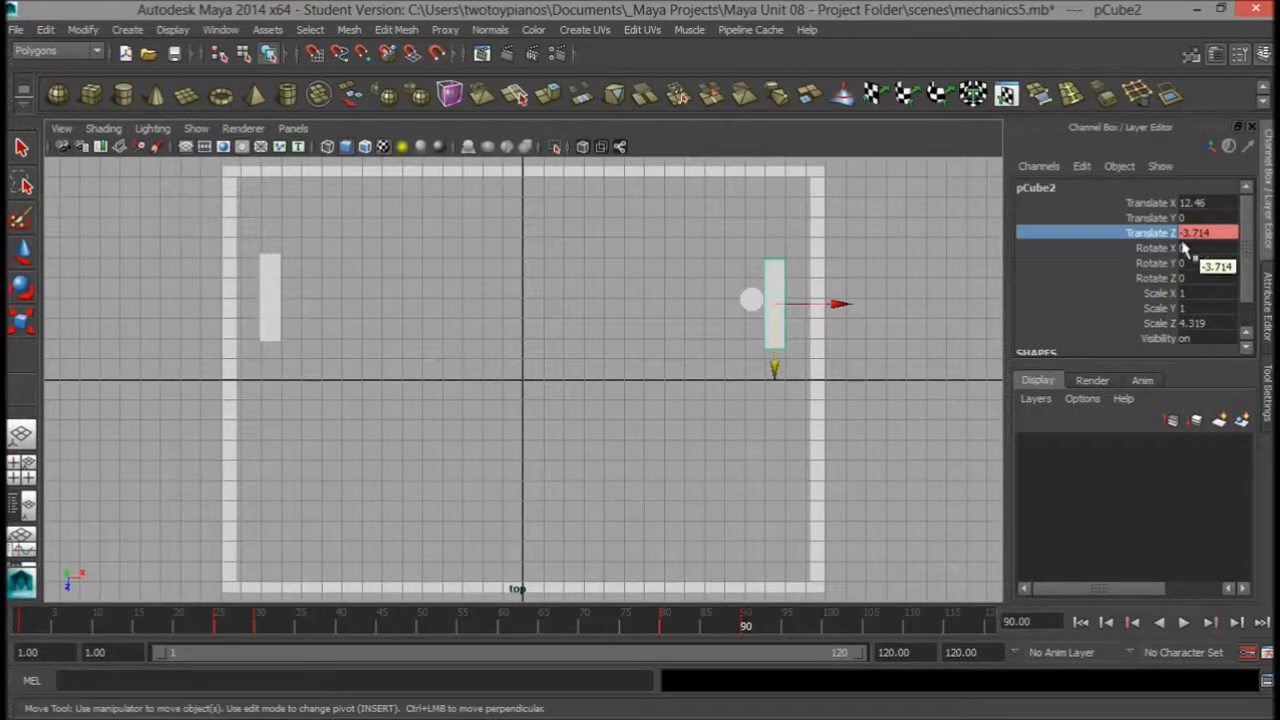
{"action": "right_click", "coordinate": [745, 625]}
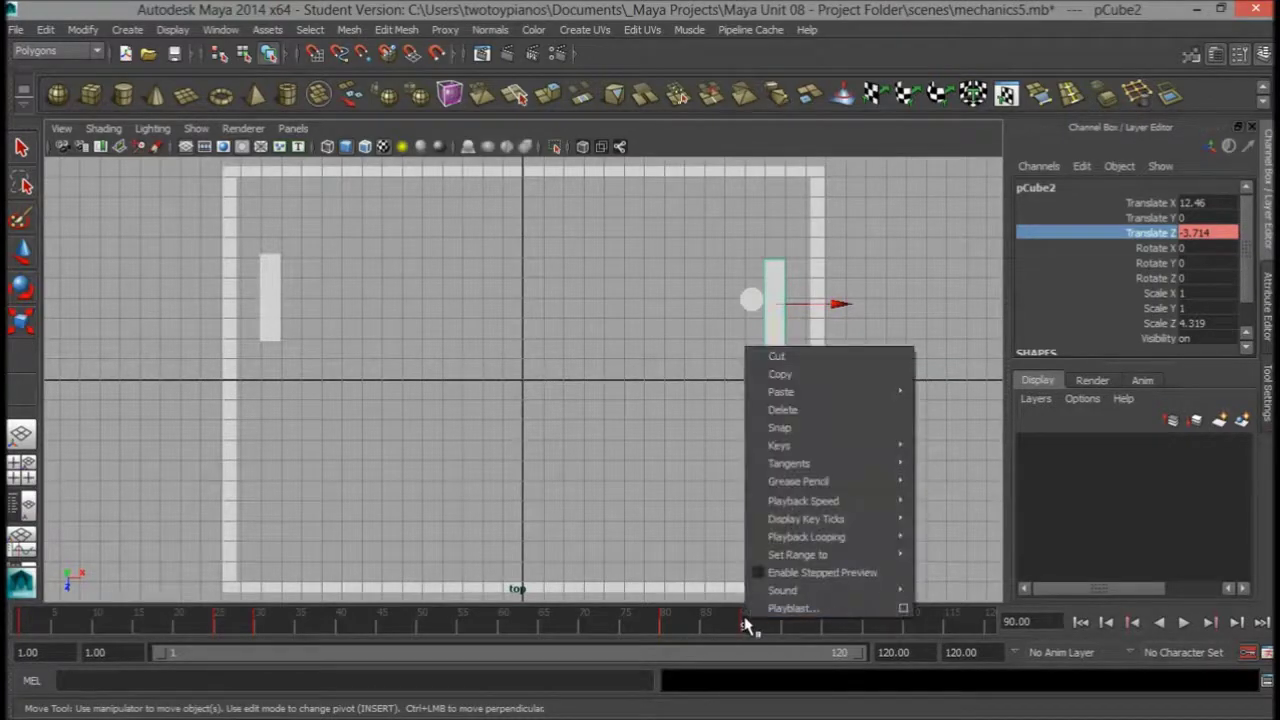
{"action": "left_click", "coordinate": [817, 375]}
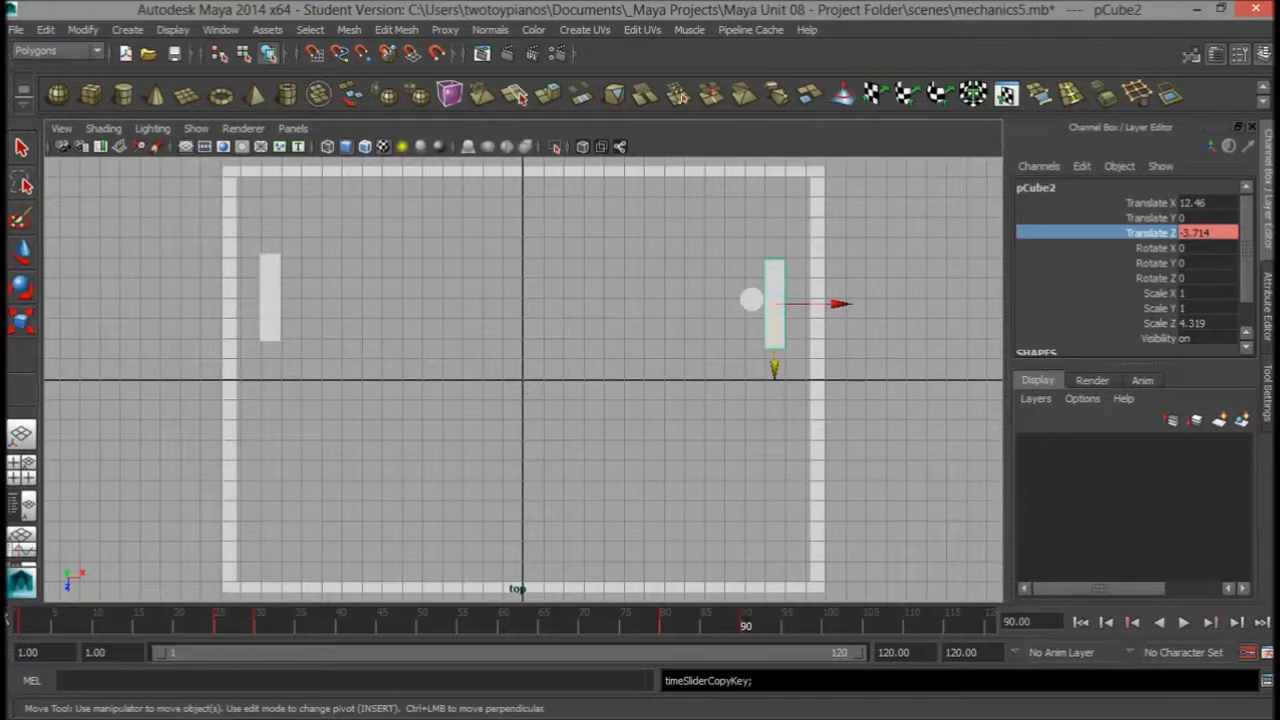
Step: Paste the copied Translate Z -3.714 key onto frame 1
{"action": "left_click", "coordinate": [27, 625]}
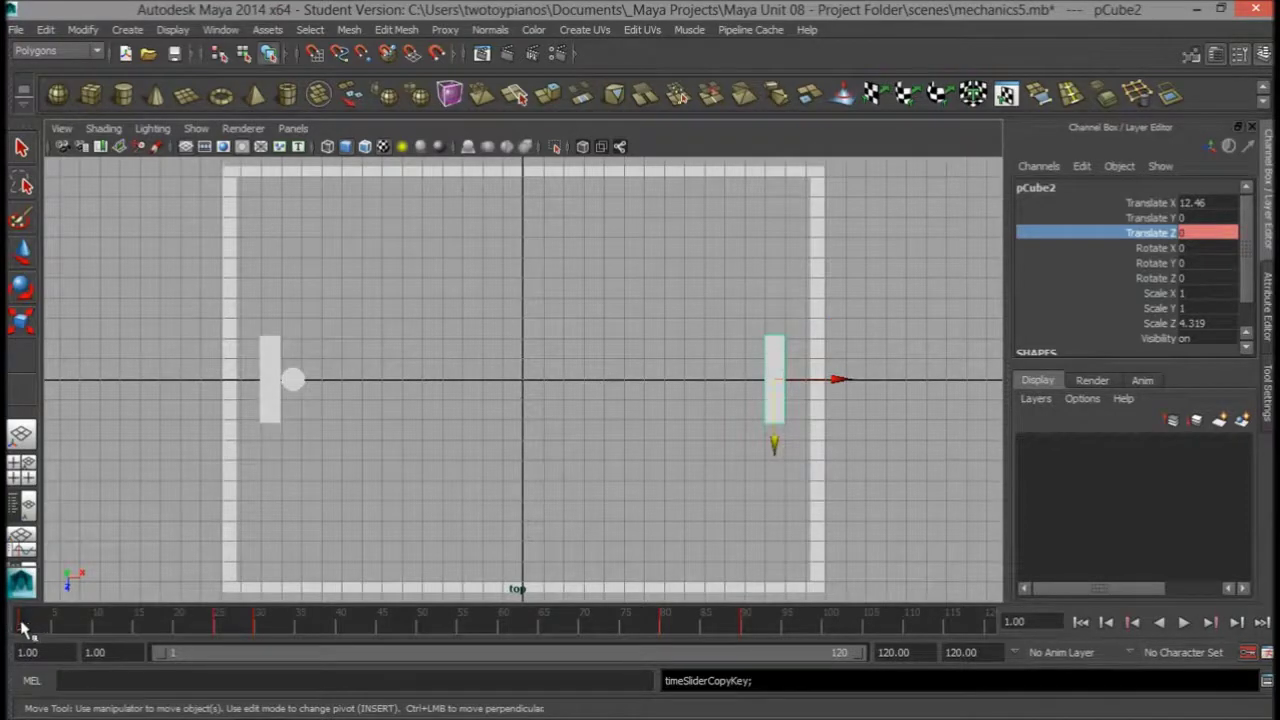
{"action": "right_click", "coordinate": [24, 625]}
{"action": "mouse_move", "coordinate": [126, 396]}
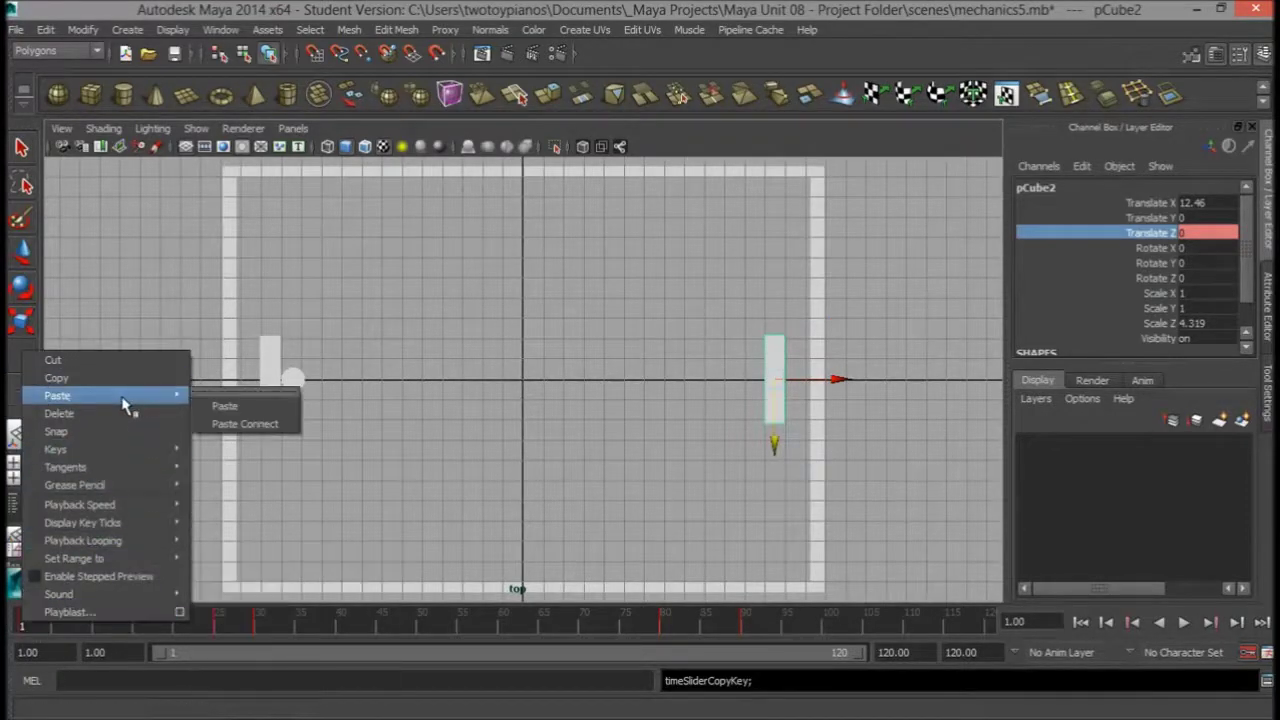
{"action": "left_click", "coordinate": [224, 406]}
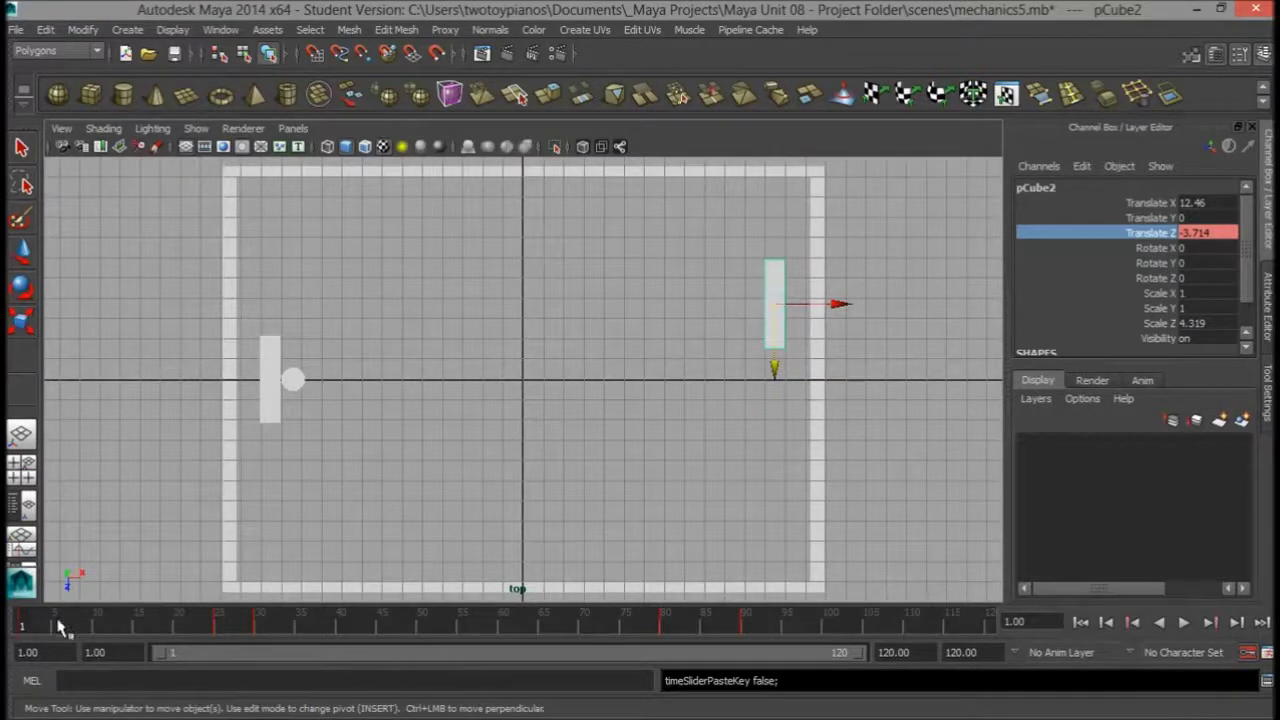
{"action": "left_click", "coordinate": [1184, 622]}
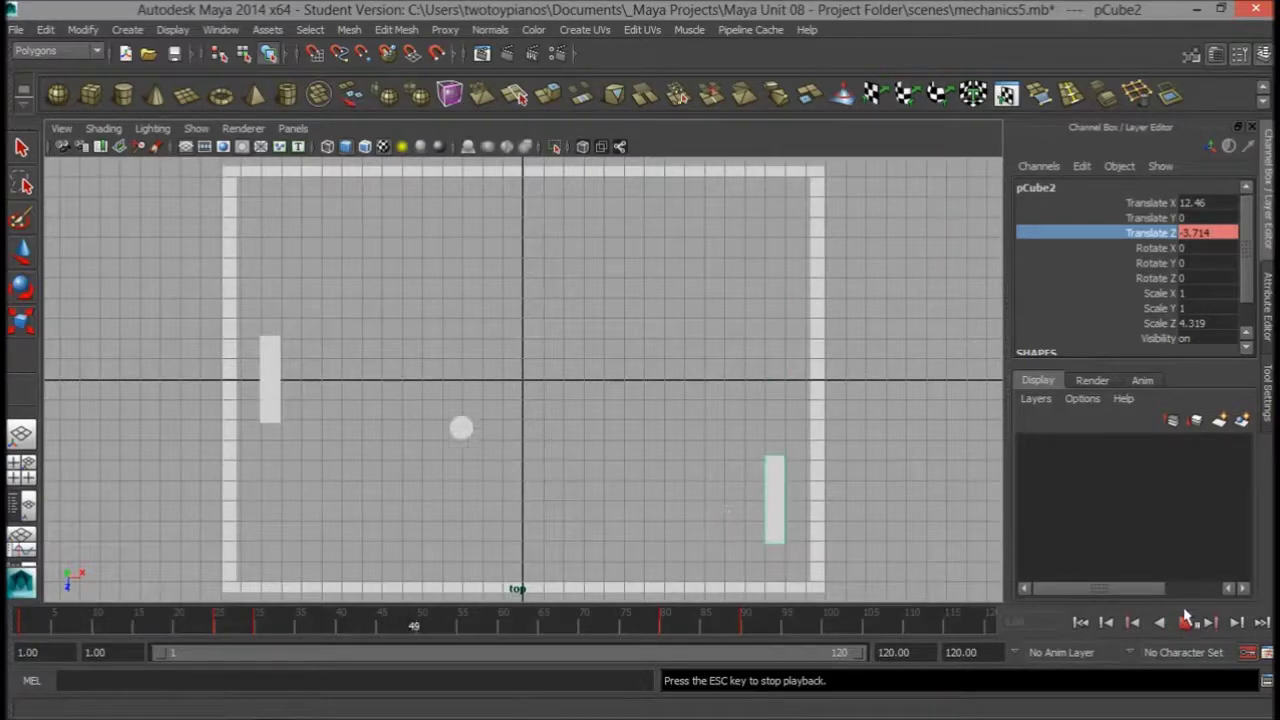
{"action": "left_click", "coordinate": [1186, 621]}
{"action": "left_click_drag", "start_coordinate": [250, 614], "coordinate": [12, 640]}
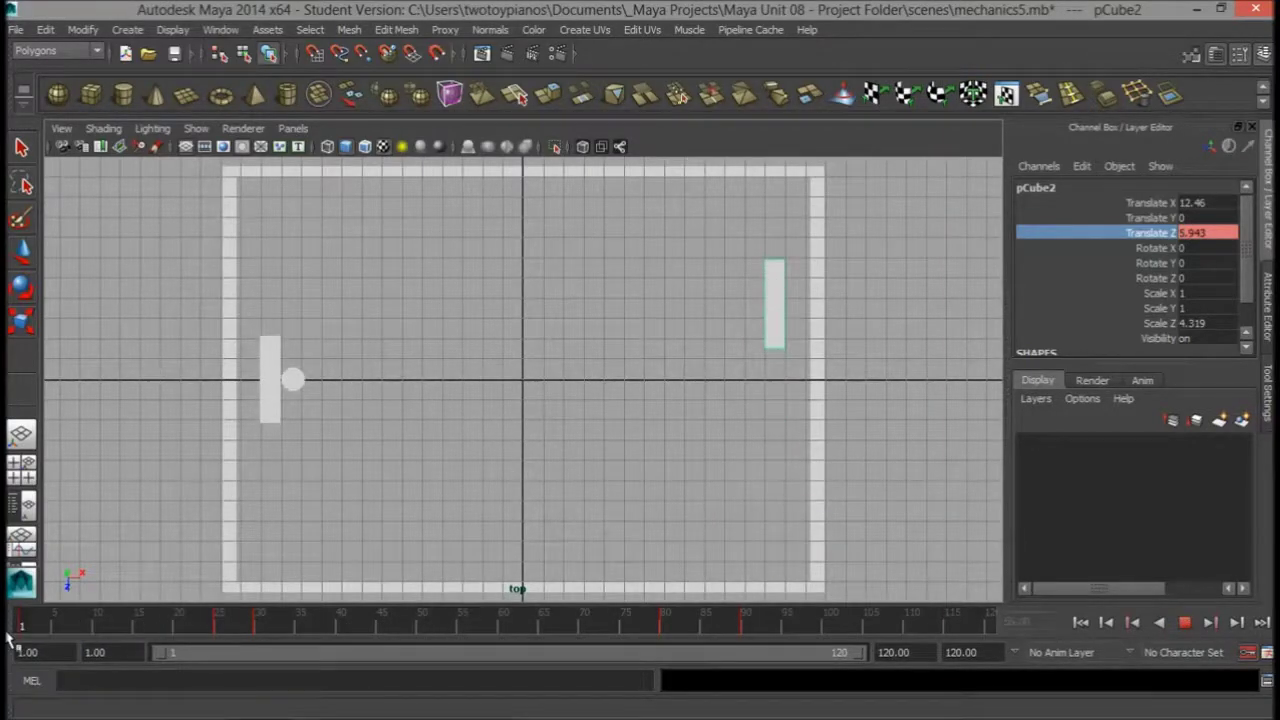
{"action": "key", "text": "w"}
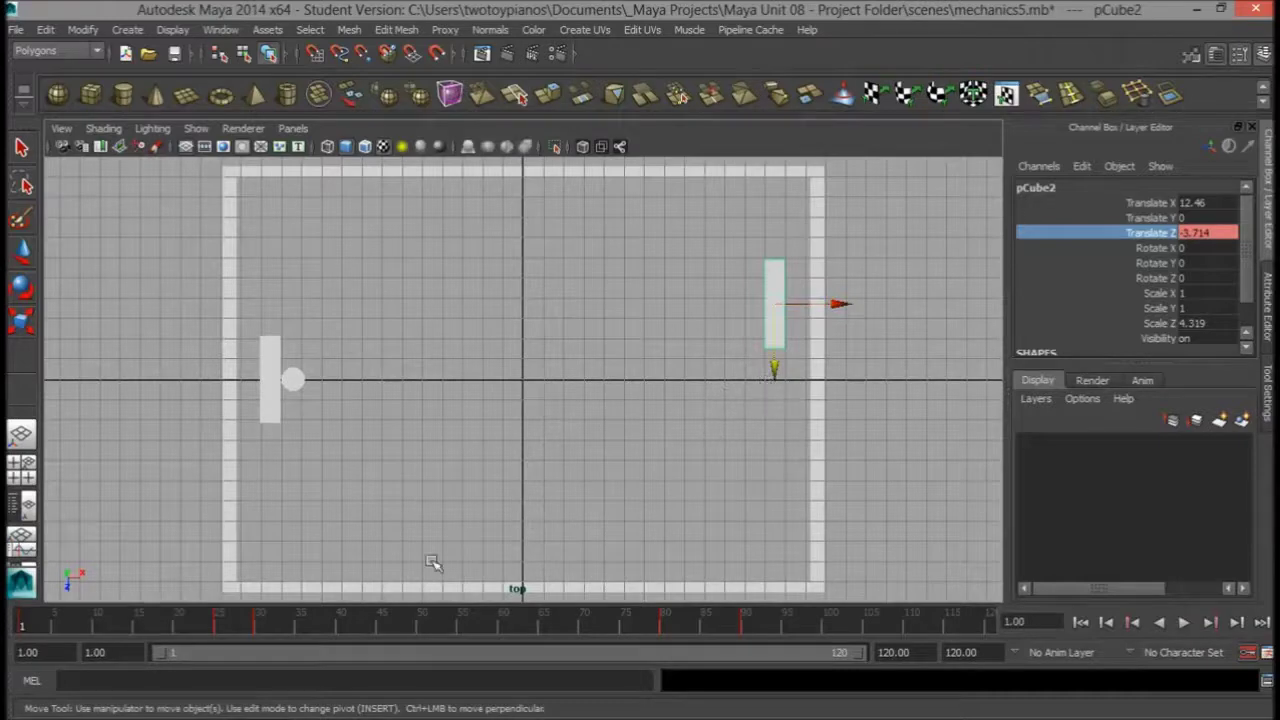
{"action": "left_click", "coordinate": [218, 626]}
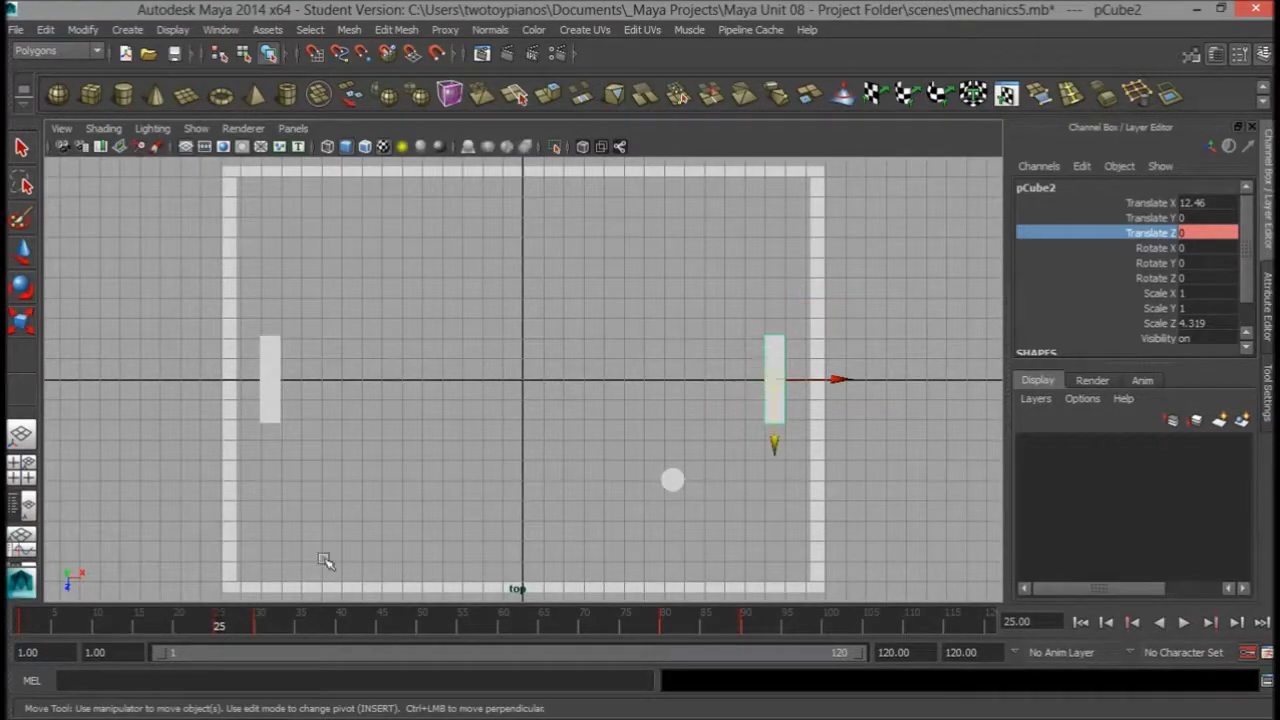
{"action": "left_click", "coordinate": [20, 626]}
Step: Copy the right paddle's frame-1 key and paste it onto frame 25
{"action": "right_click", "coordinate": [25, 626]}
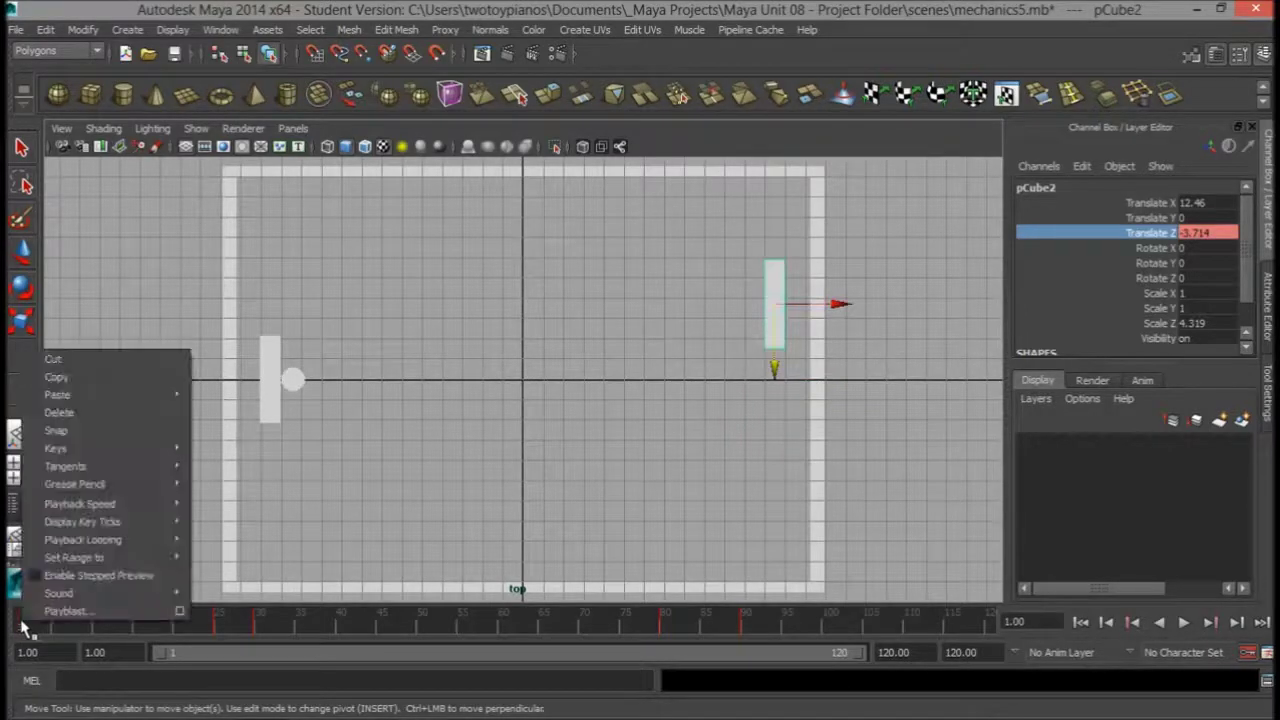
{"action": "left_click", "coordinate": [60, 374]}
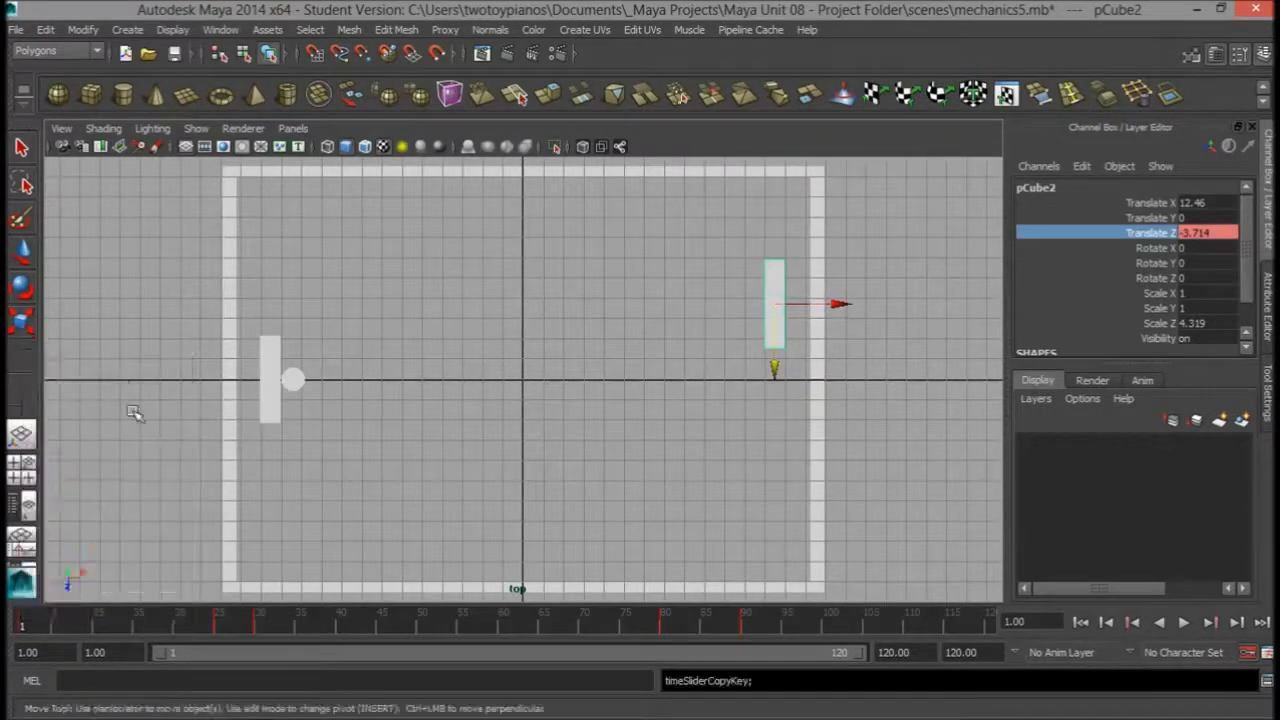
{"action": "left_click", "coordinate": [217, 626]}
{"action": "right_click", "coordinate": [217, 626]}
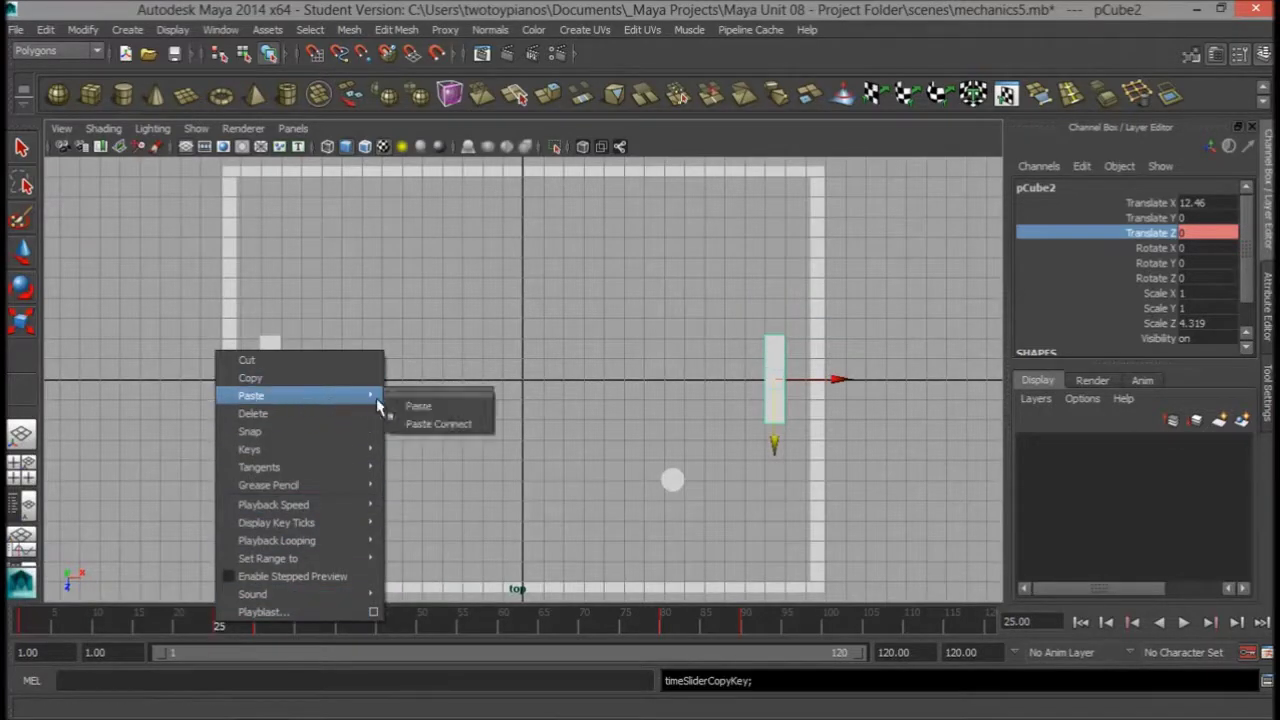
{"action": "left_click", "coordinate": [396, 405]}
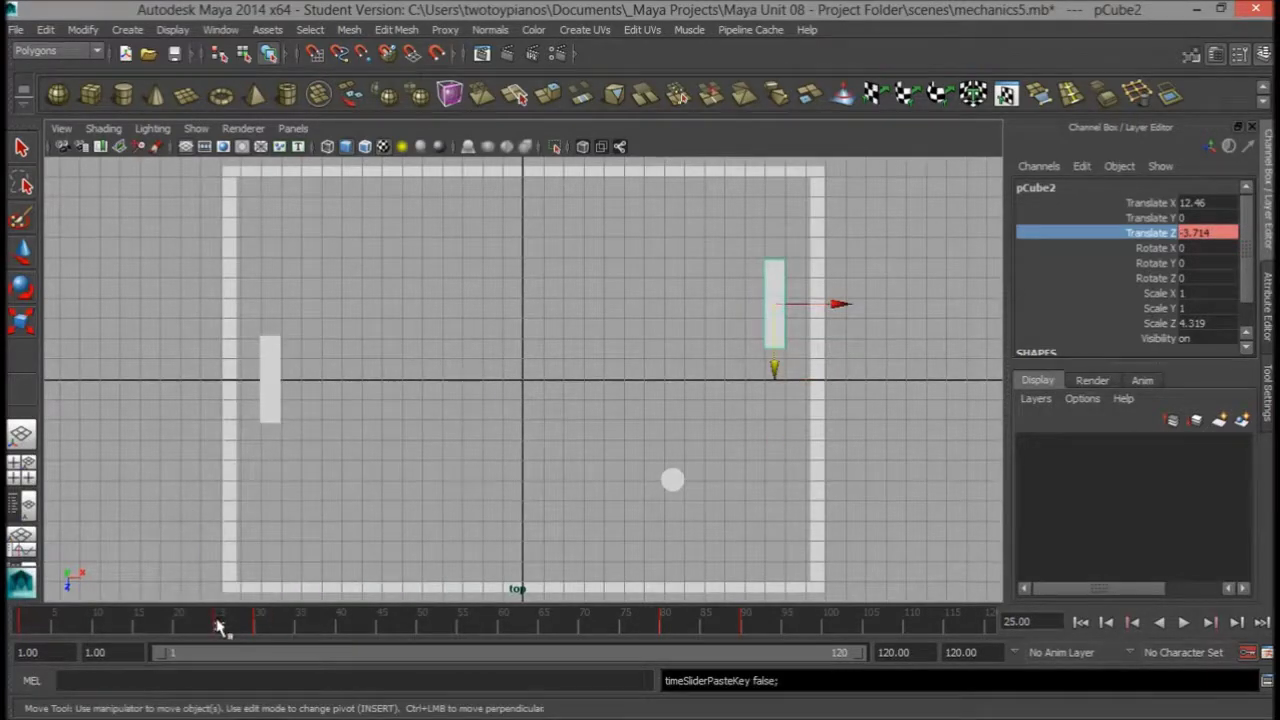
Step: Play the animation from frame 1 to check the paddle's hold
{"action": "key", "text": "alt+v"}
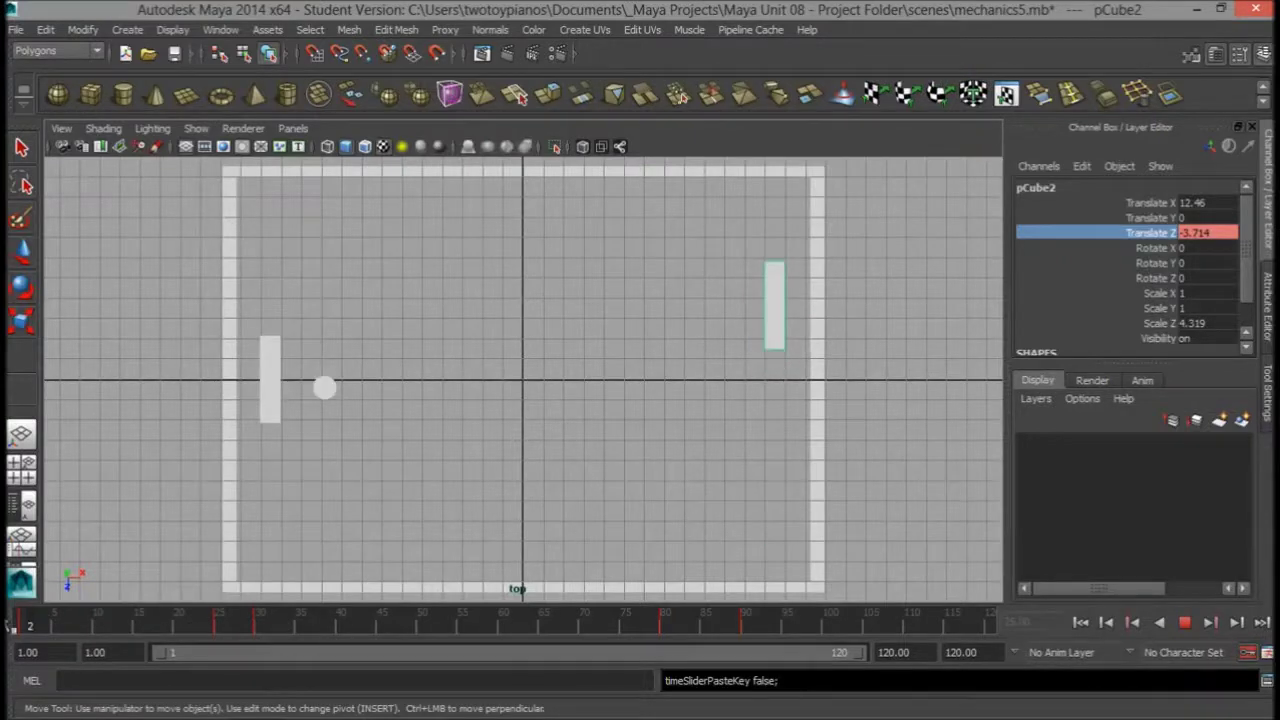
{"action": "left_click", "coordinate": [240, 628]}
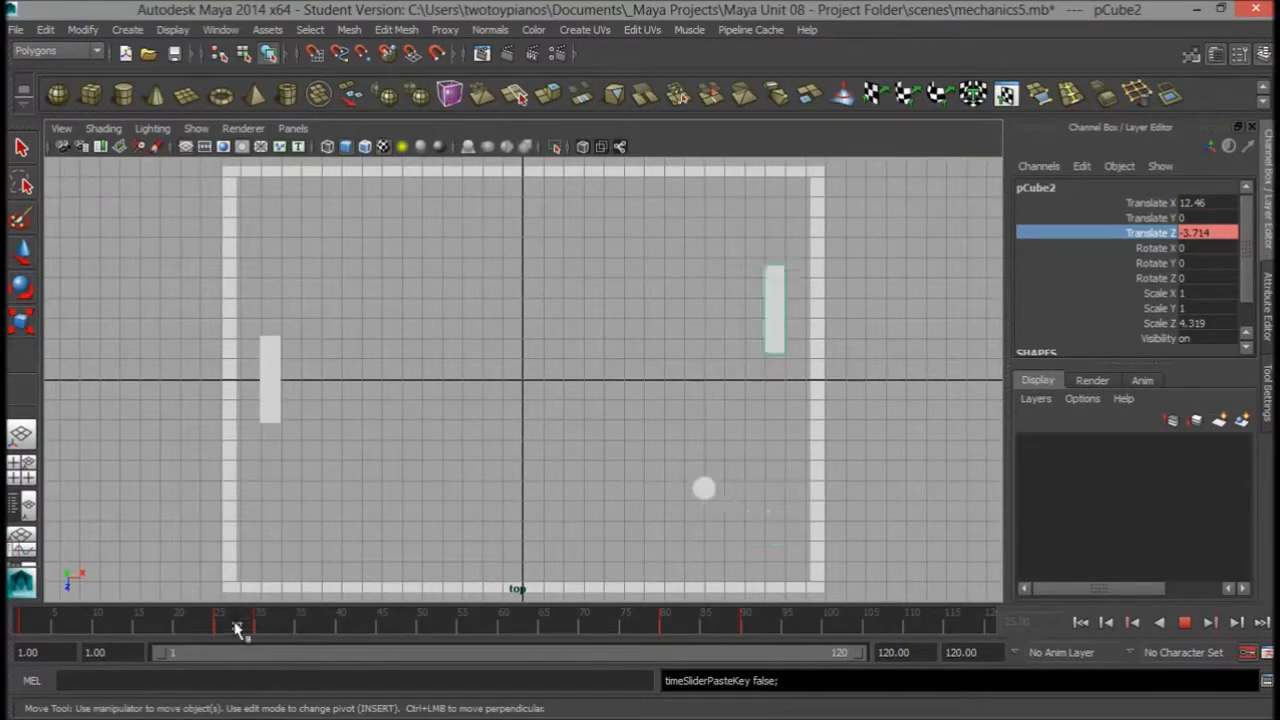
{"action": "left_click_drag", "start_coordinate": [235, 628], "coordinate": [20, 627]}
{"action": "left_click", "coordinate": [1184, 622]}
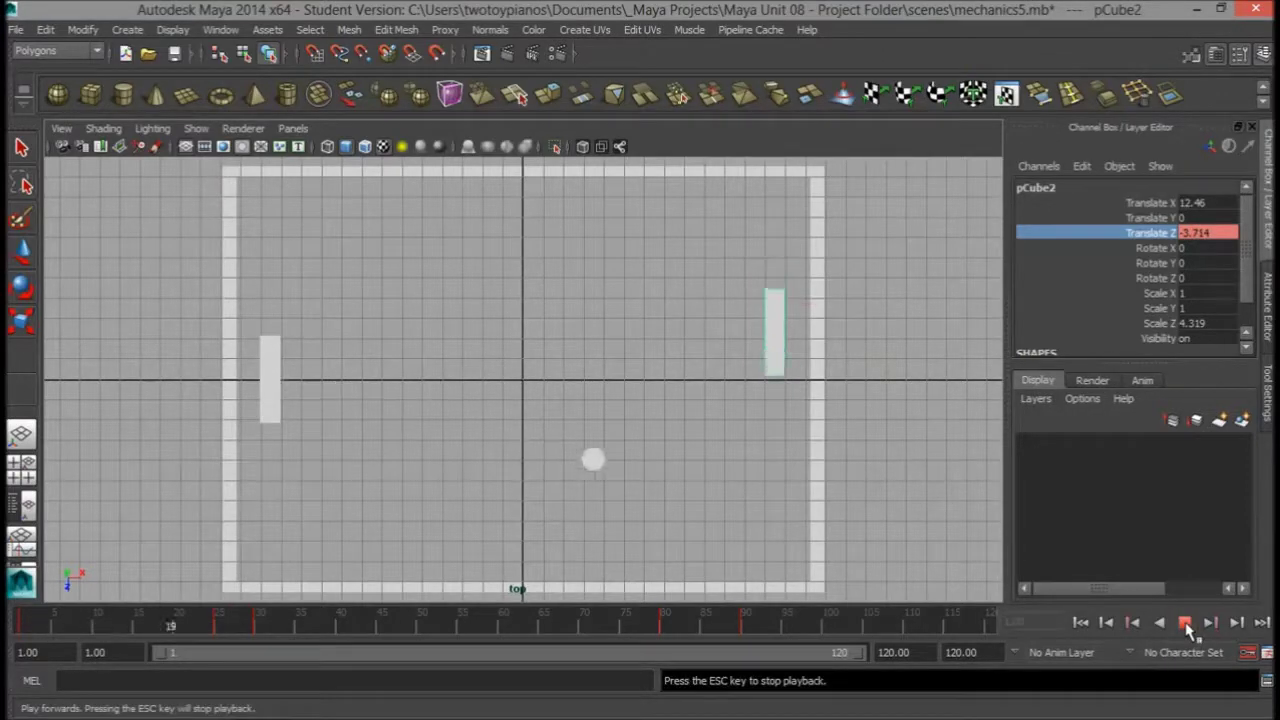
{"action": "left_click", "coordinate": [1185, 622]}
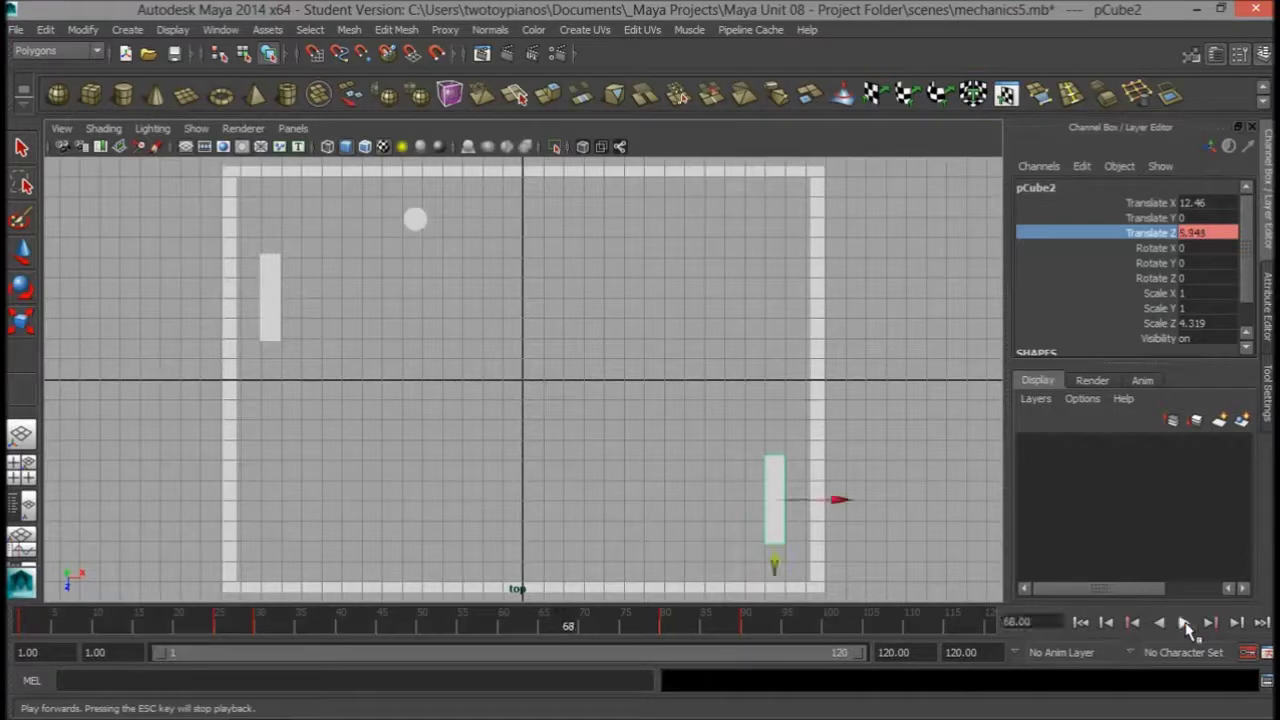
{"action": "left_click", "coordinate": [220, 29]}
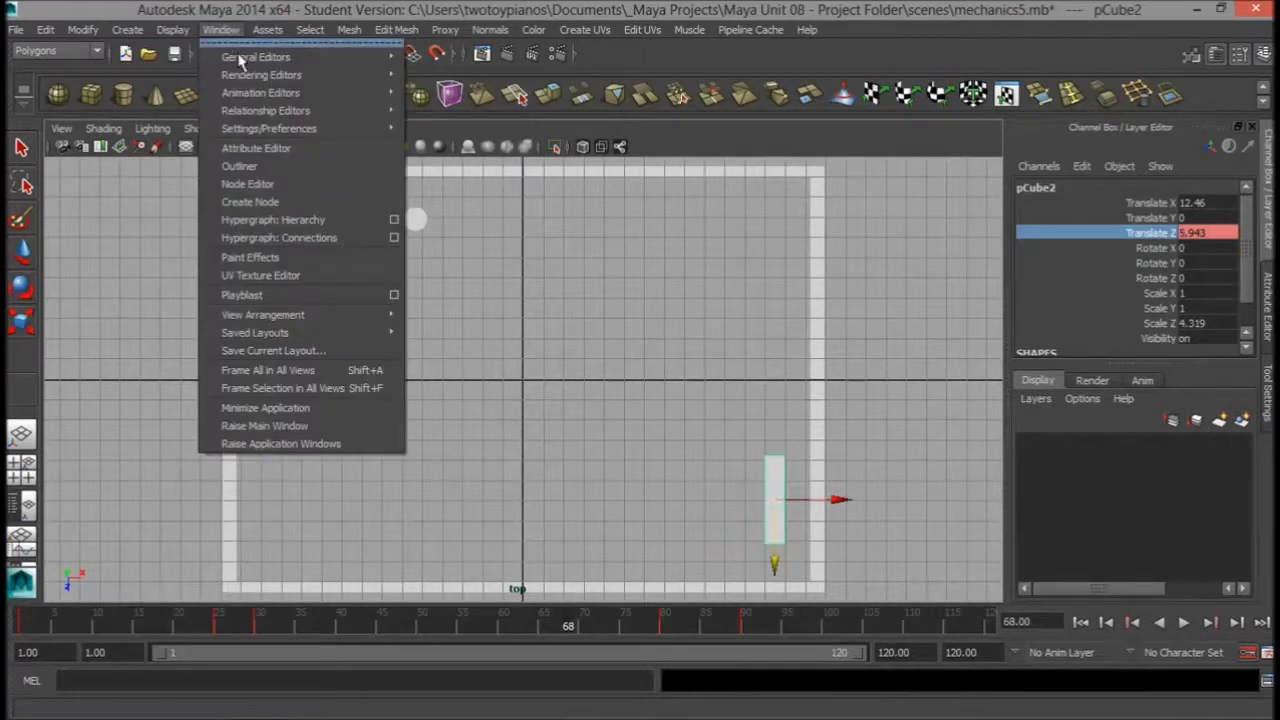
Step: In the Graph Editor, make all the paddle's Translate Z keys linear
{"action": "mouse_move", "coordinate": [262, 79]}
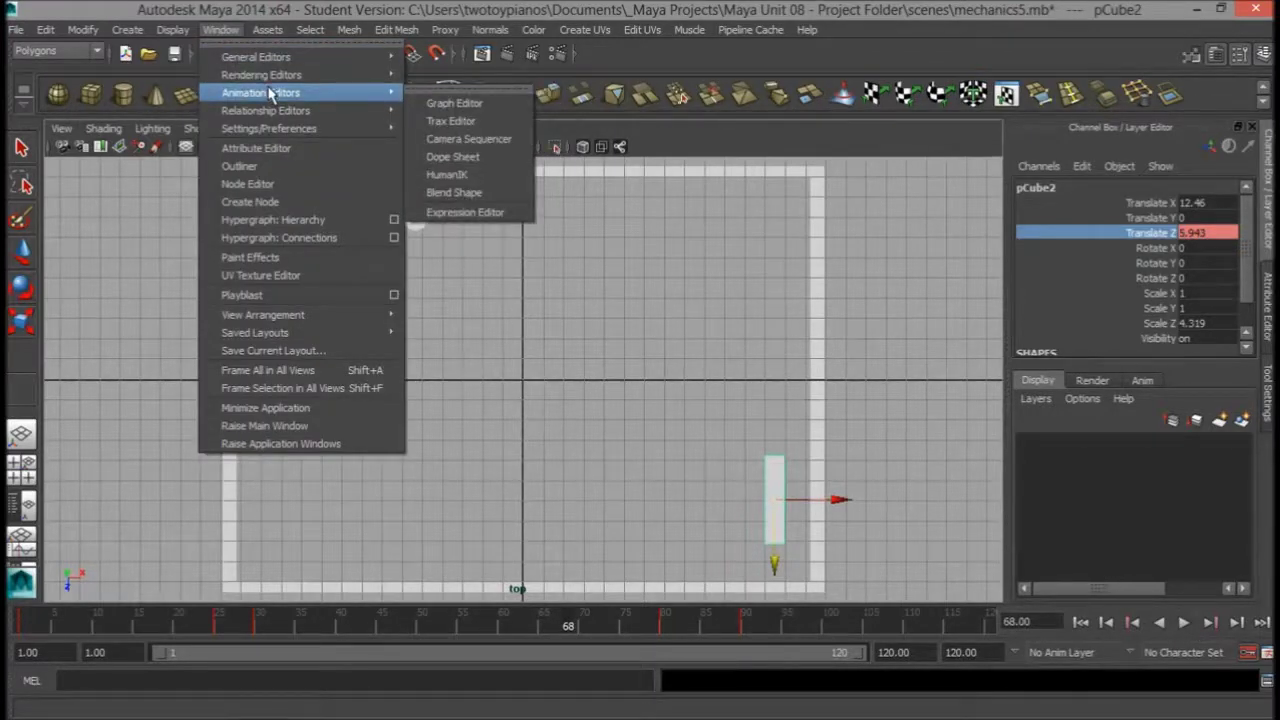
{"action": "left_click", "coordinate": [455, 103]}
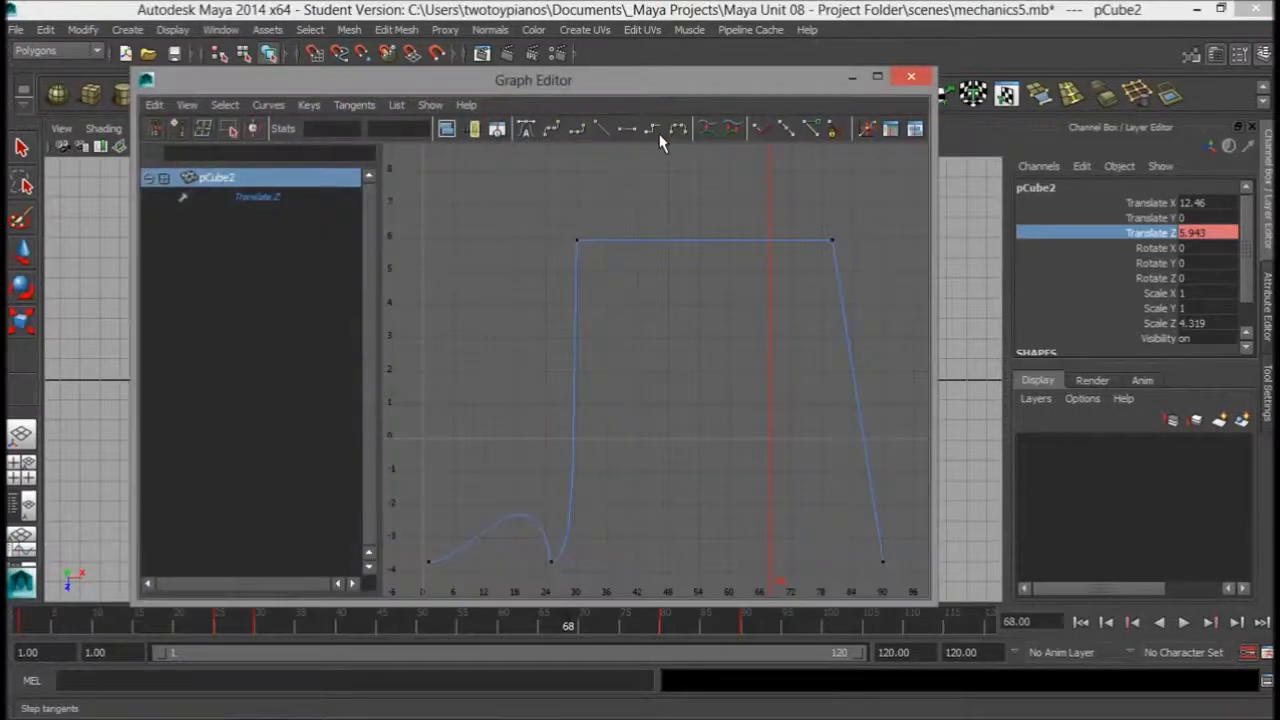
{"action": "left_click_drag", "start_coordinate": [913, 190], "coordinate": [652, 634]}
{"action": "left_click_drag", "start_coordinate": [420, 617], "coordinate": [425, 604]}
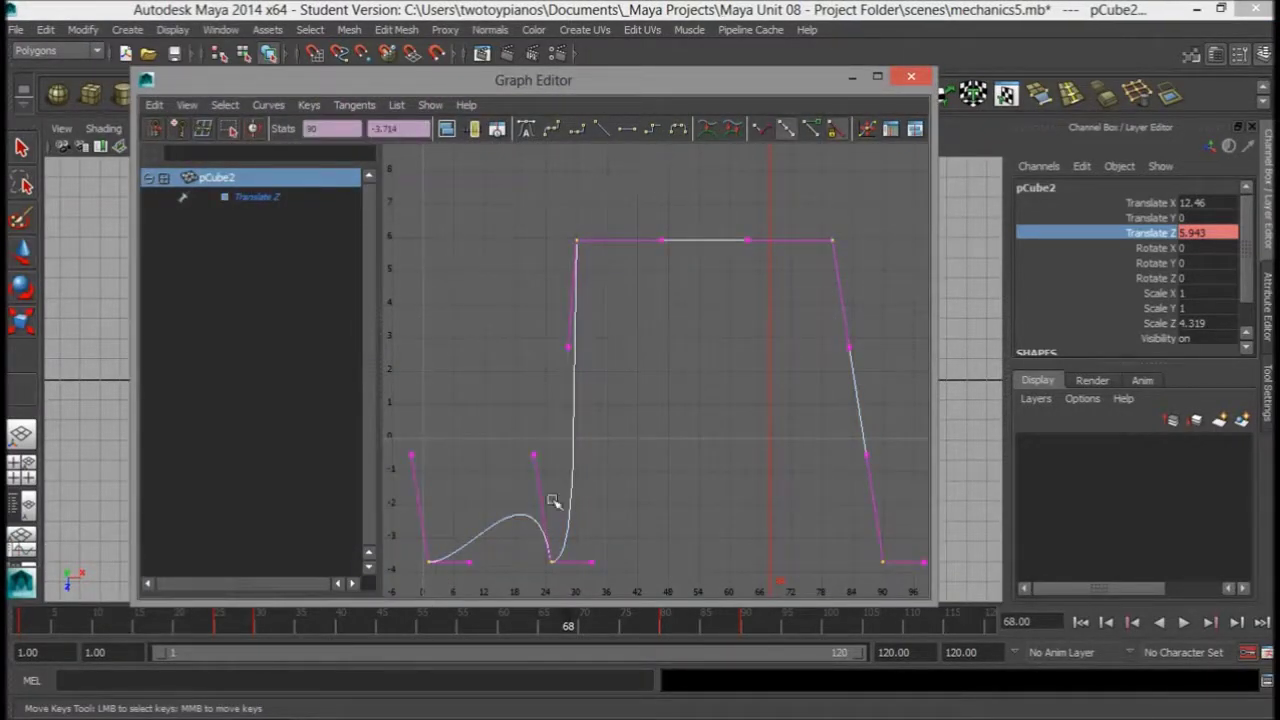
{"action": "left_click", "coordinate": [600, 123]}
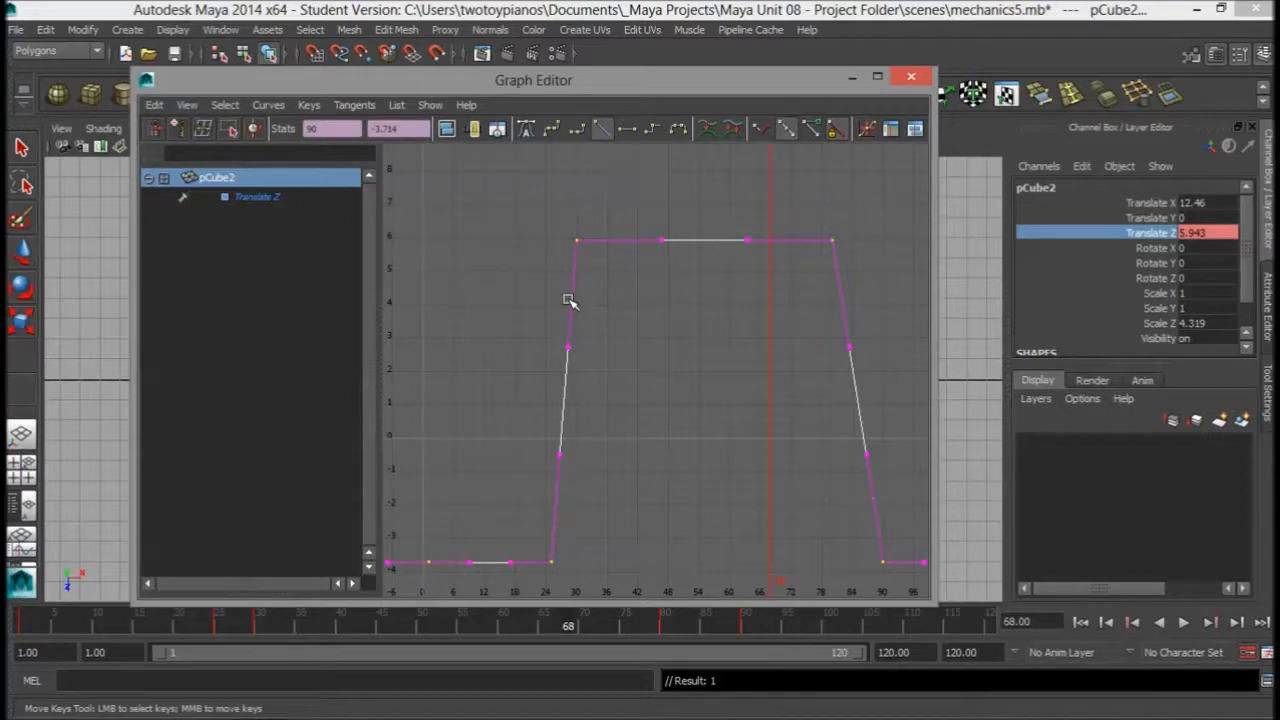
{"action": "left_click", "coordinate": [910, 78]}
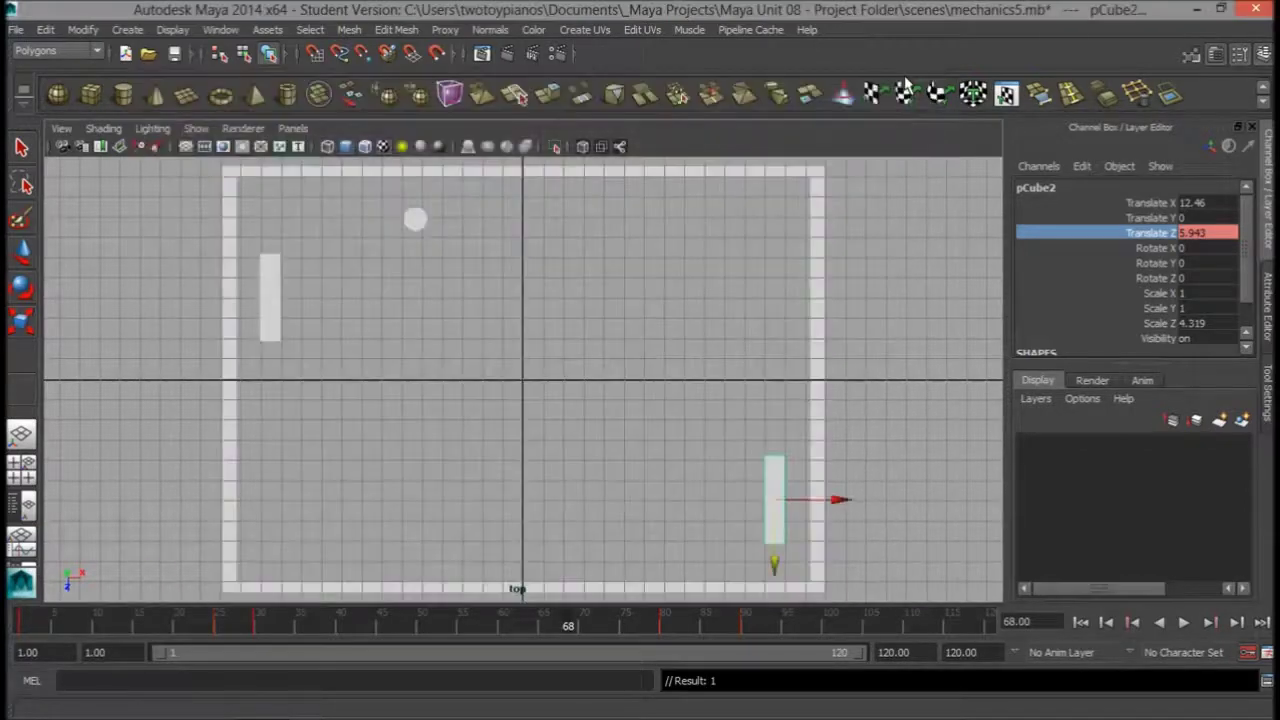
Step: Play the linear motion, then stop and go to frame 25
{"action": "left_click", "coordinate": [1184, 622]}
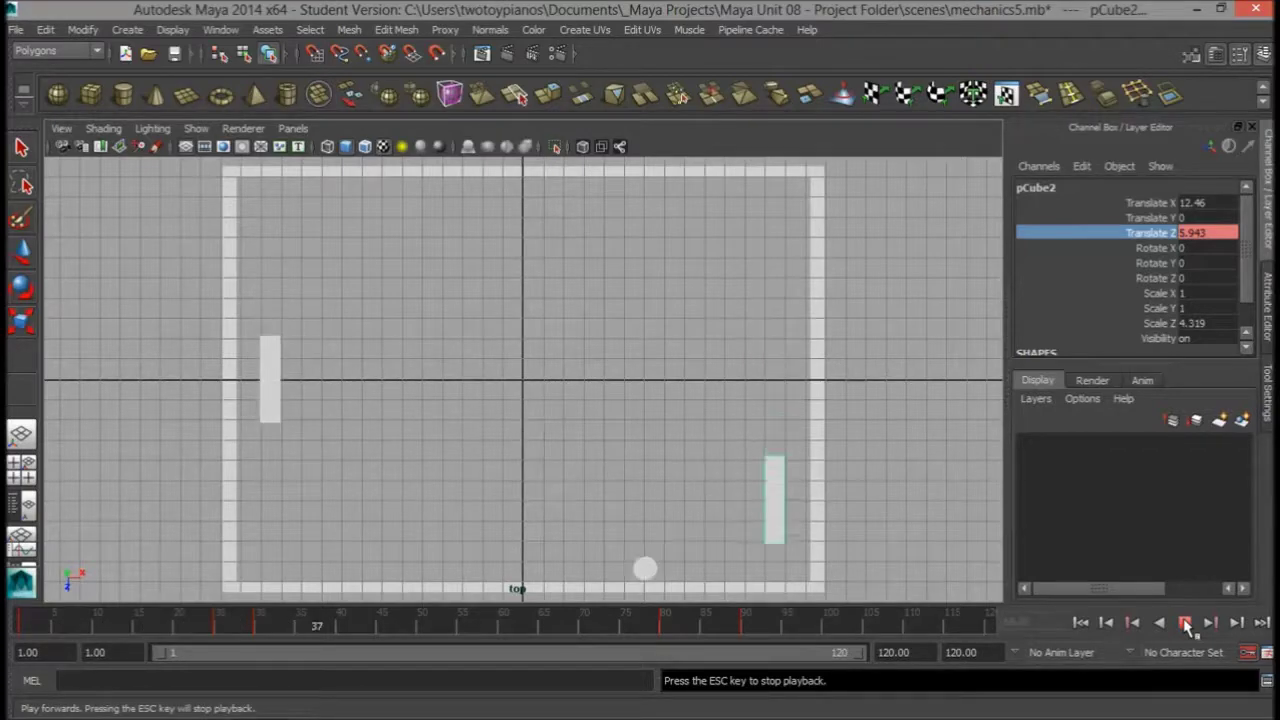
{"action": "left_click", "coordinate": [1186, 622]}
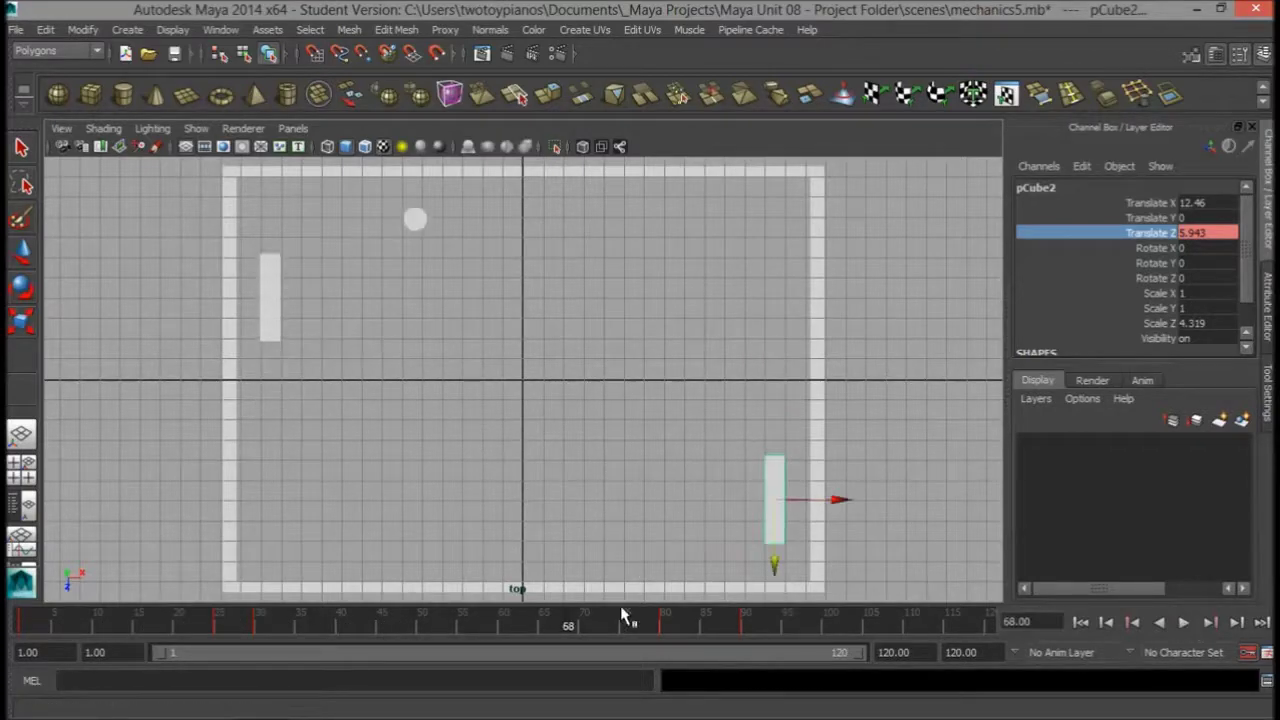
{"action": "left_click", "coordinate": [220, 625]}
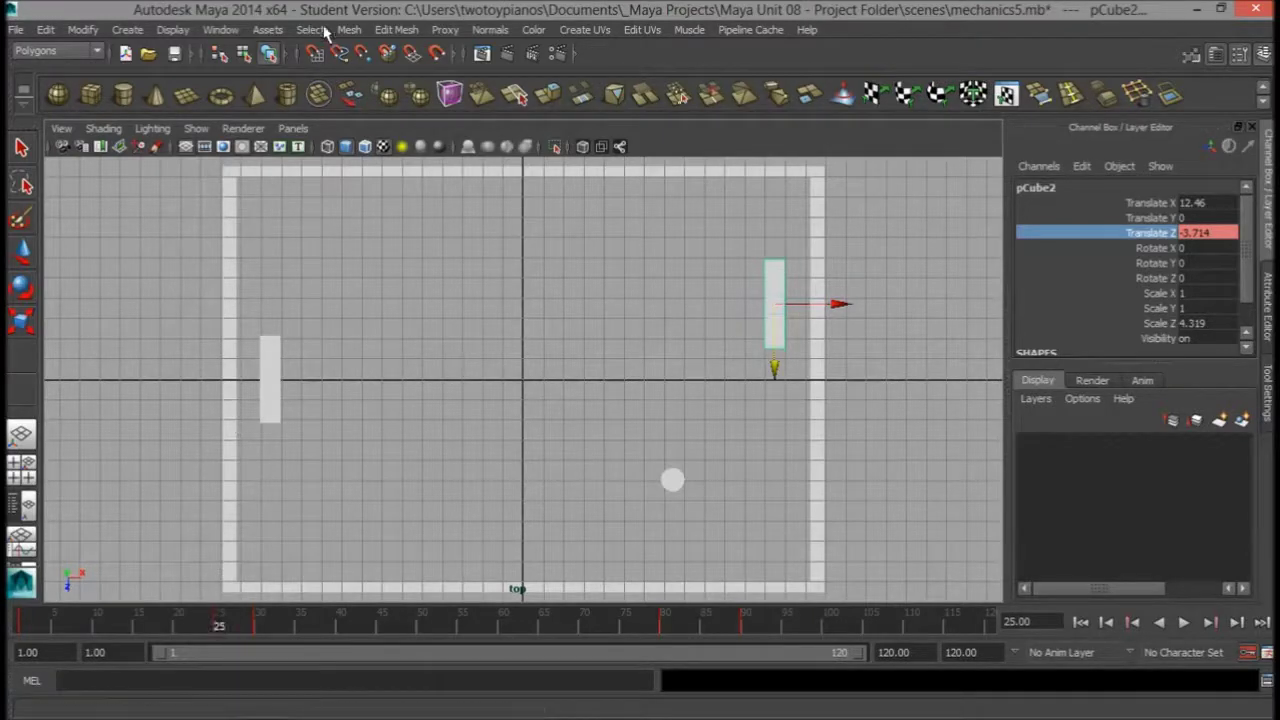
Step: In the Graph Editor, move the right paddle's frame-25 key to frame 20
{"action": "left_click", "coordinate": [227, 30]}
{"action": "mouse_move", "coordinate": [290, 87]}
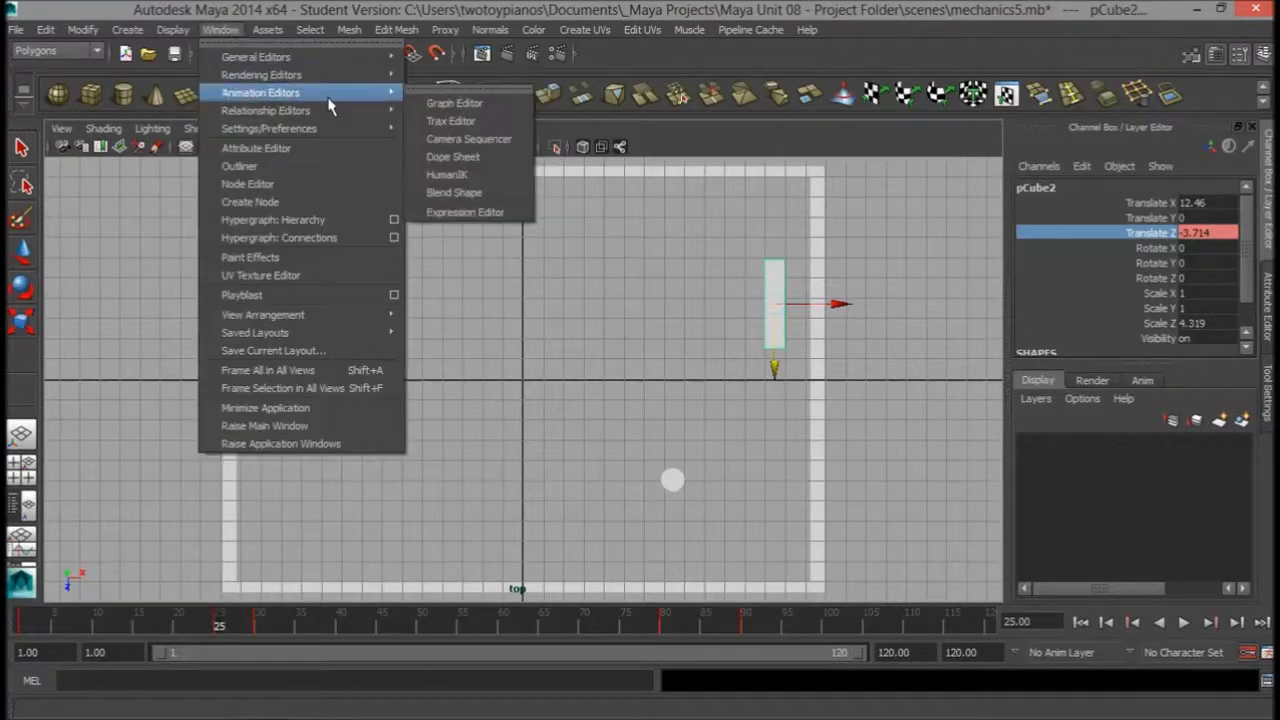
{"action": "left_click", "coordinate": [449, 103]}
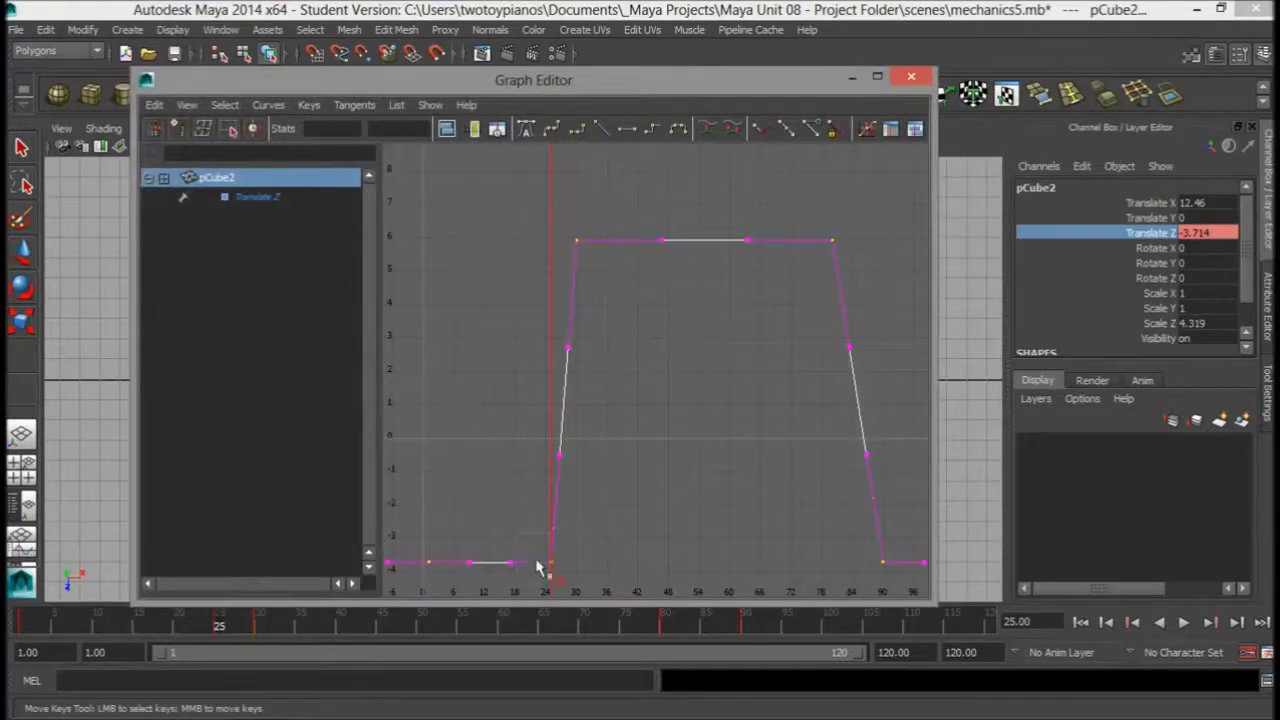
{"action": "left_click_drag", "start_coordinate": [537, 568], "coordinate": [581, 575]}
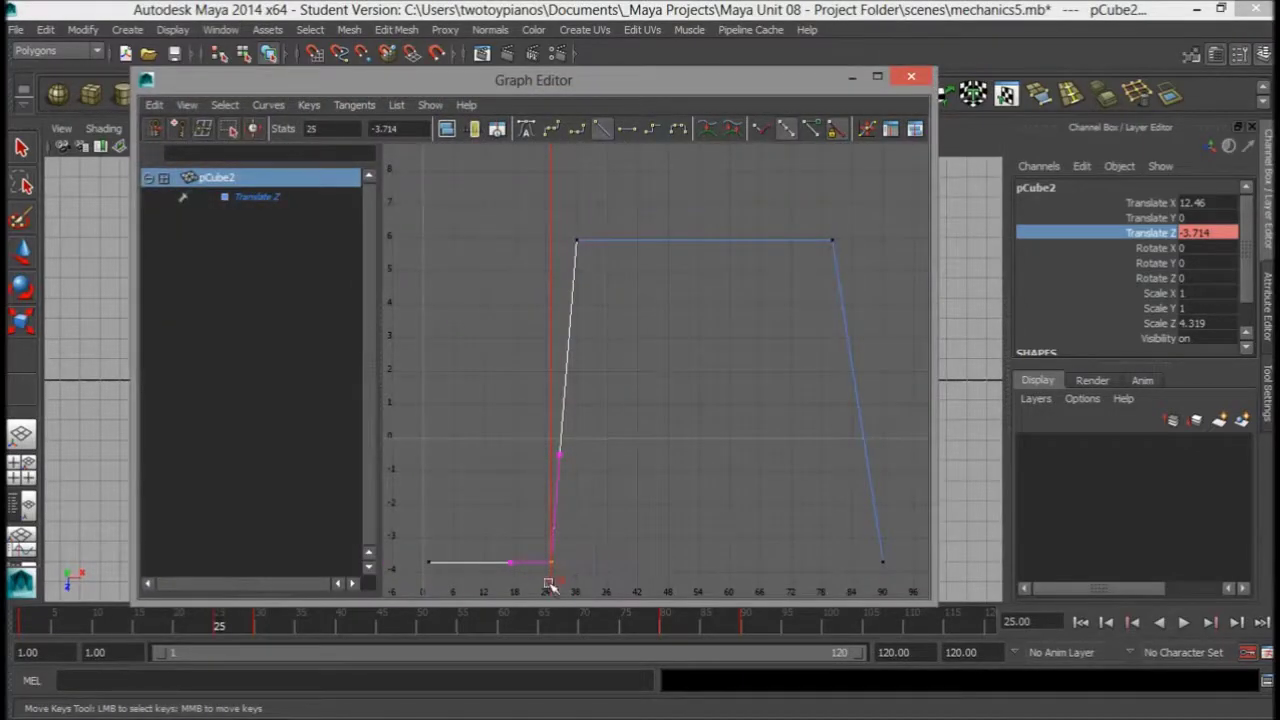
{"action": "key", "text": "w"}
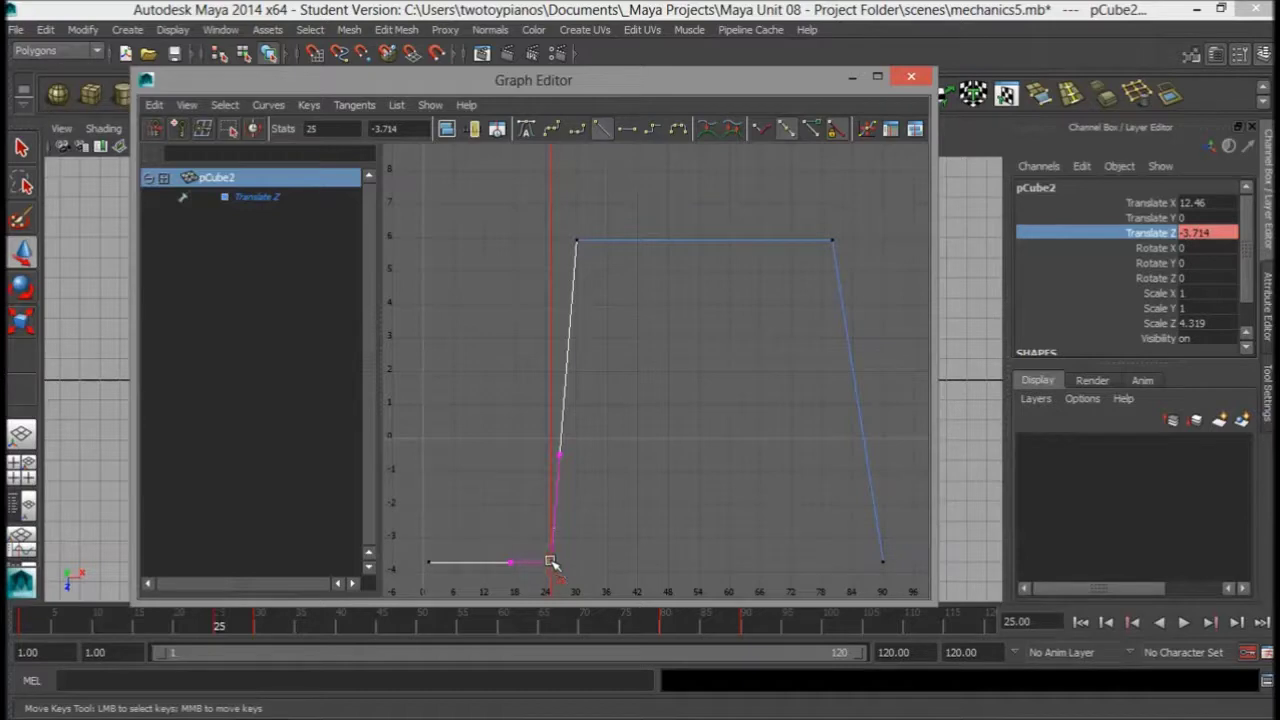
{"action": "middle_click_drag", "start_coordinate": [550, 562], "coordinate": [515, 566]}
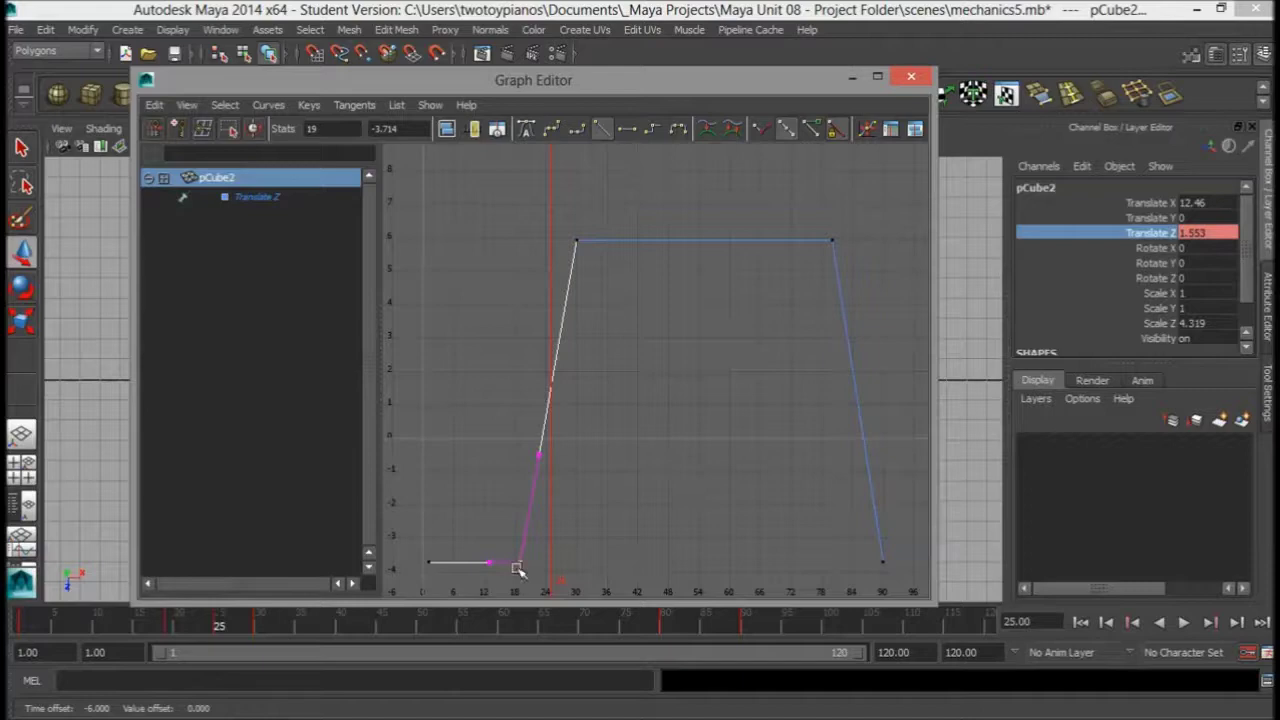
{"action": "middle_click_drag", "start_coordinate": [517, 556], "coordinate": [524, 564]}
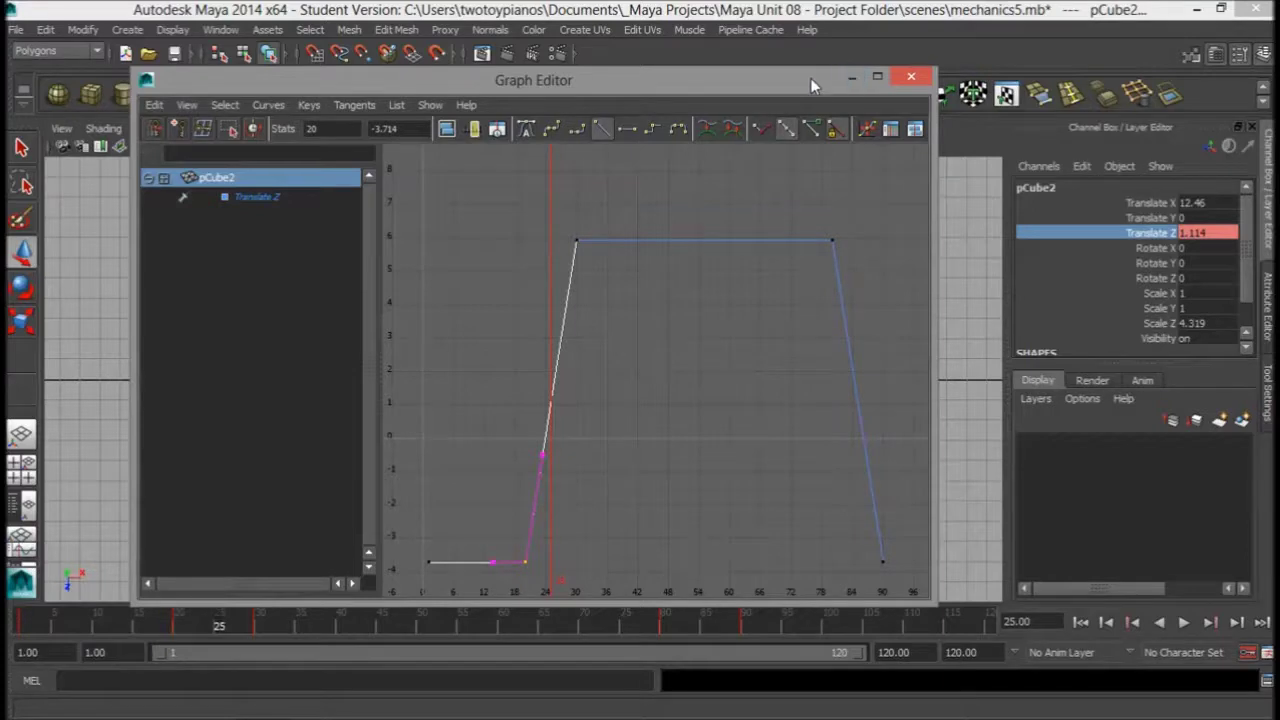
Step: Play to check the new timing, then rewind to frame 1 and select the left paddle
{"action": "left_click_drag", "start_coordinate": [811, 79], "coordinate": [761, 688]}
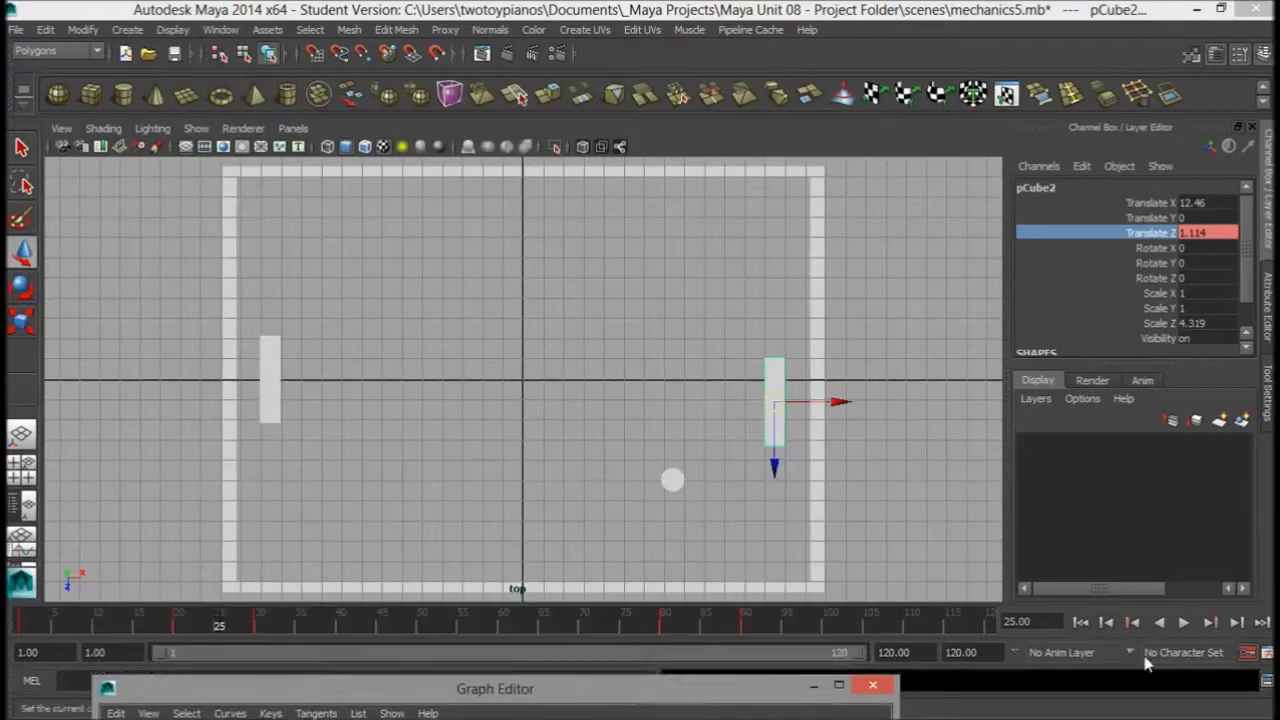
{"action": "left_click", "coordinate": [1183, 622]}
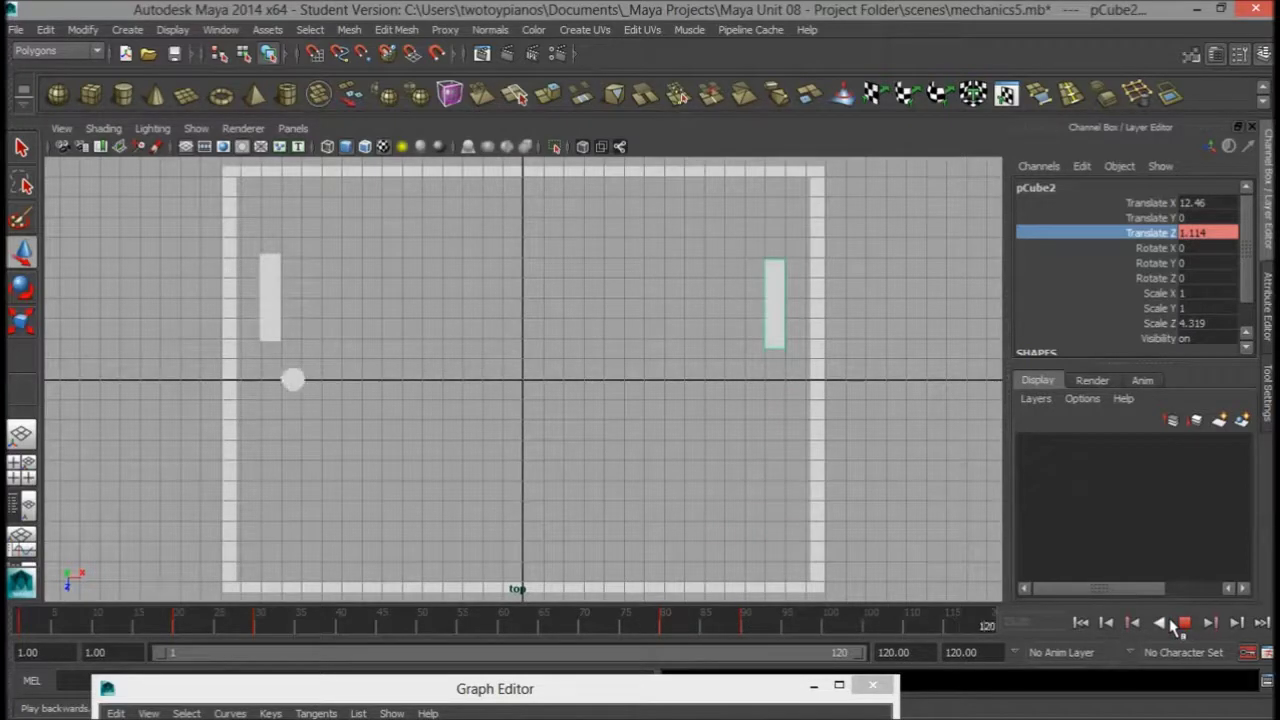
{"action": "left_click", "coordinate": [1181, 623]}
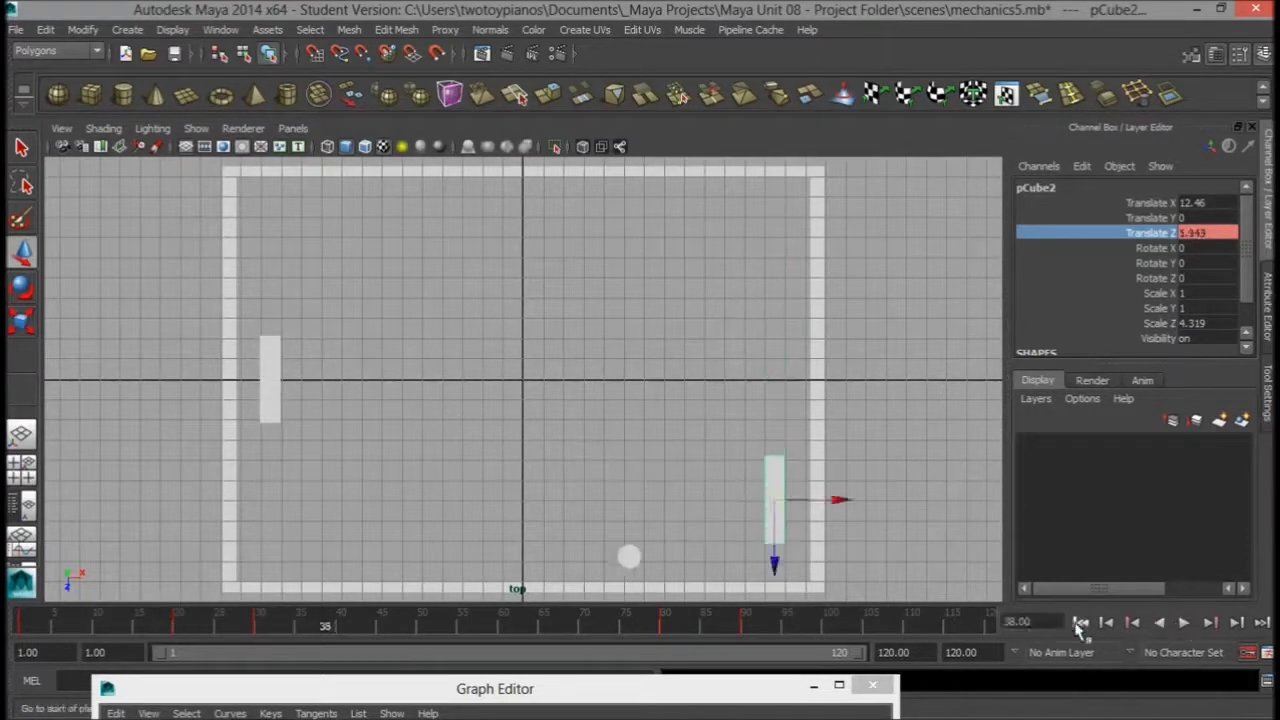
{"action": "left_click", "coordinate": [14, 622]}
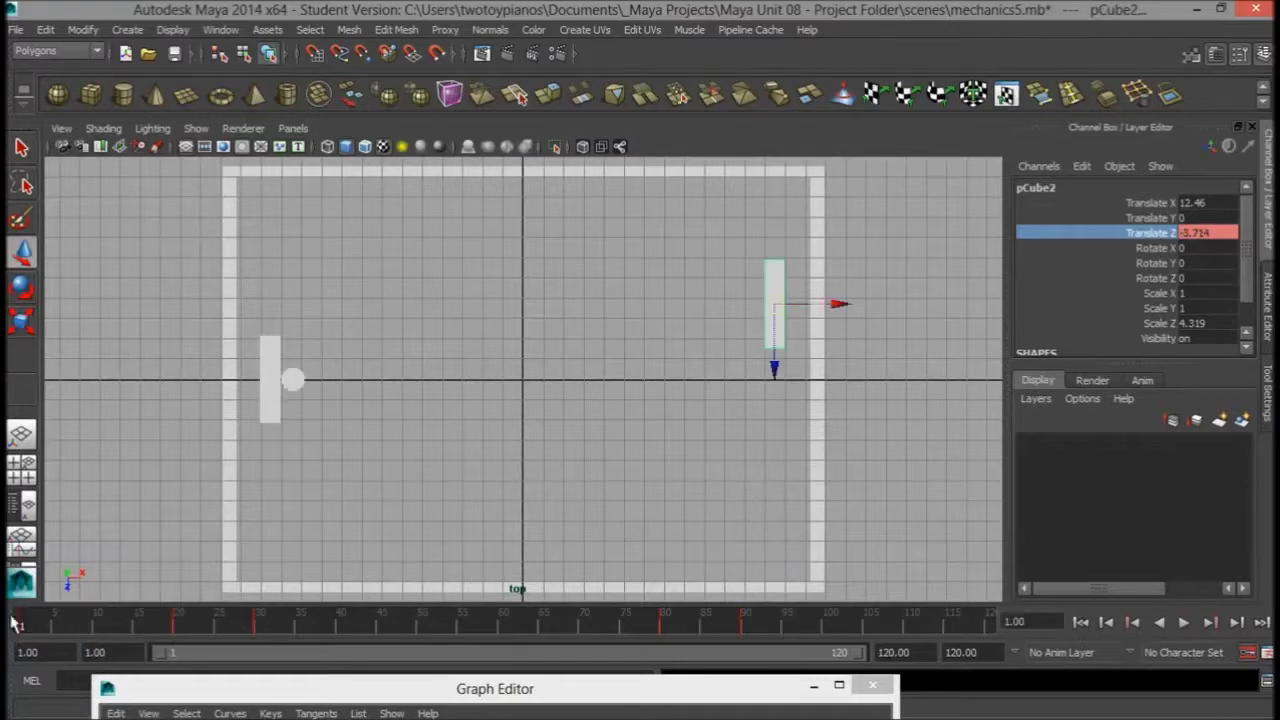
{"action": "left_click", "coordinate": [275, 399]}
Step: Play and scrub through the final frames to check the paddles
{"action": "key", "text": "alt+v"}
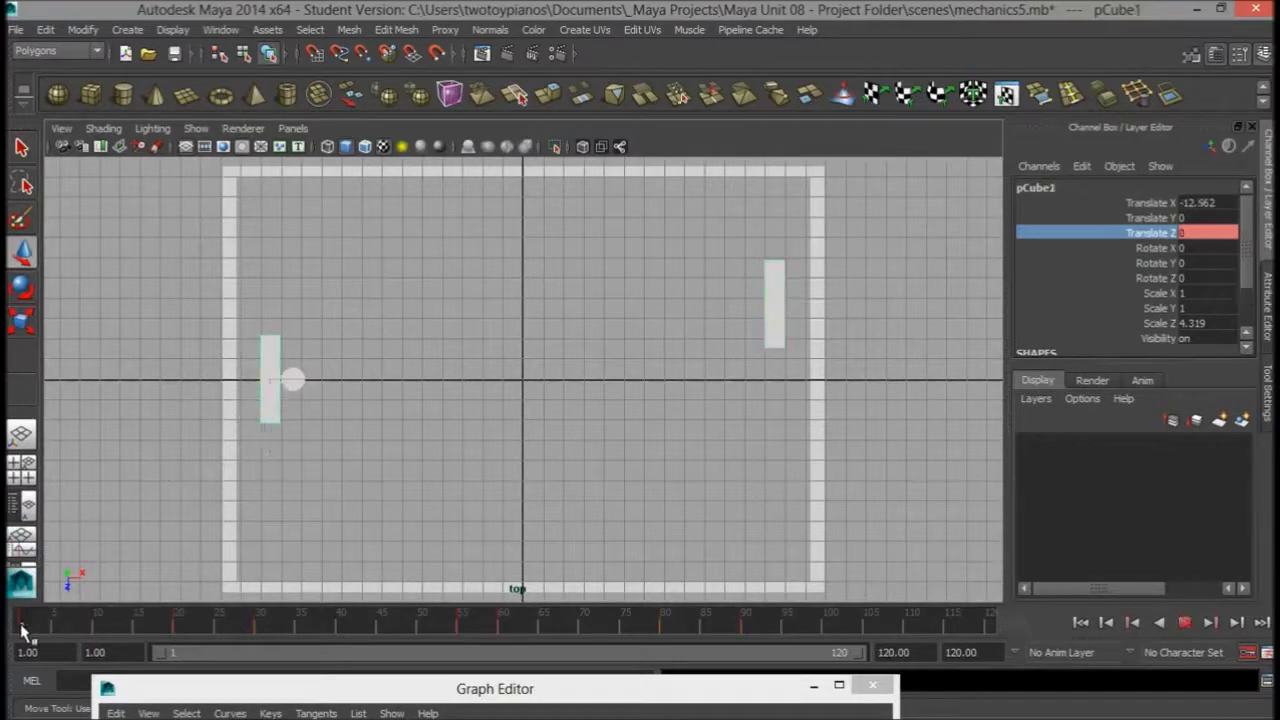
{"action": "left_click_drag", "start_coordinate": [631, 628], "coordinate": [988, 623]}
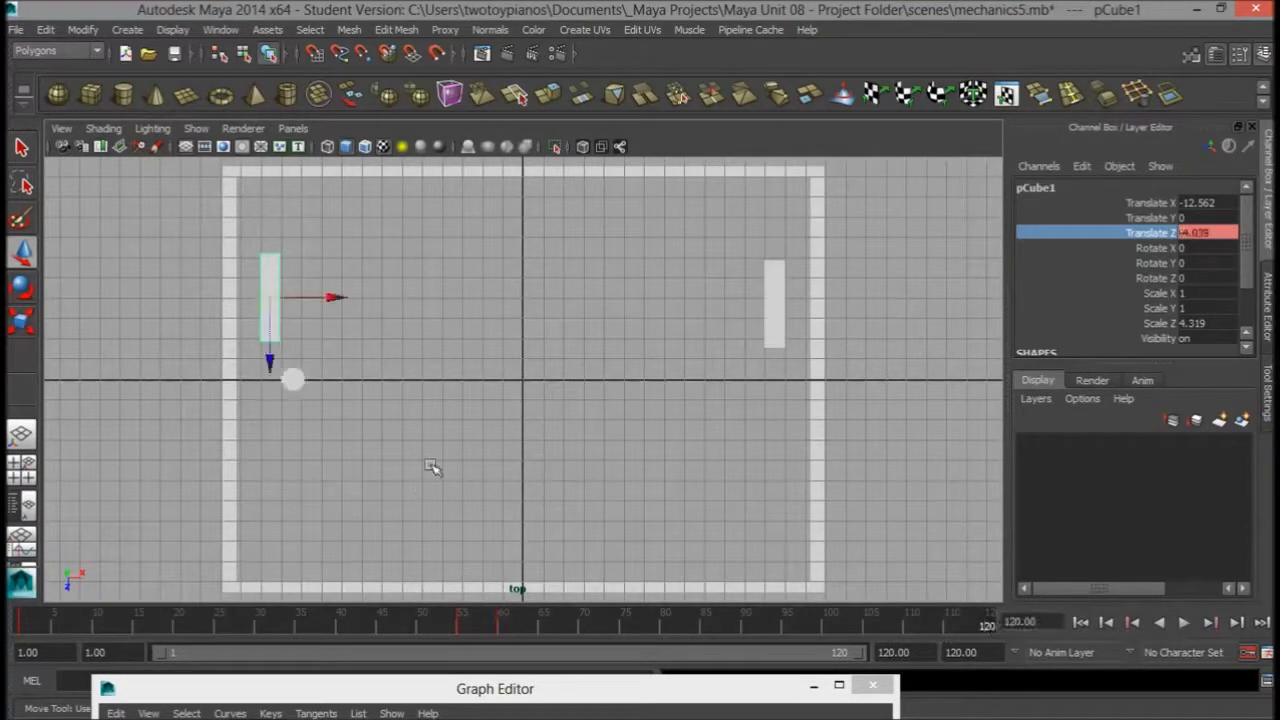
{"action": "key", "text": "alt+v"}
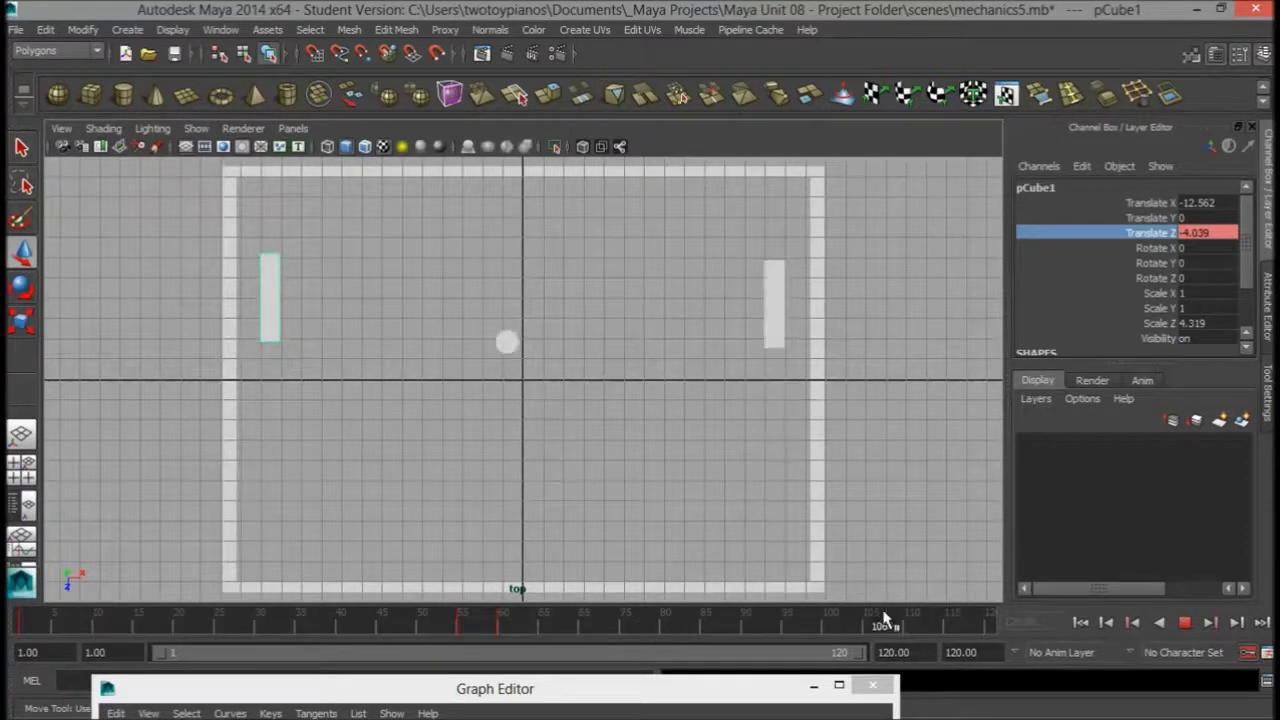
{"action": "key", "text": "alt+v"}
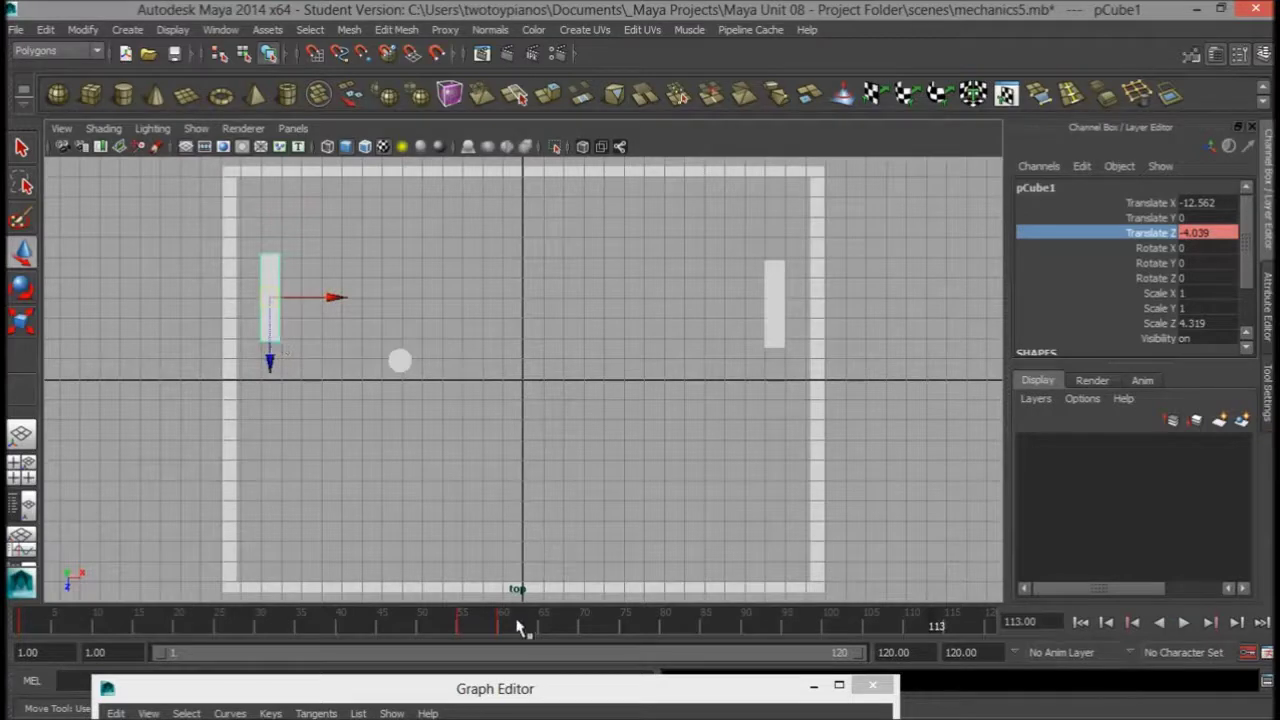
{"action": "key", "text": "alt+v"}
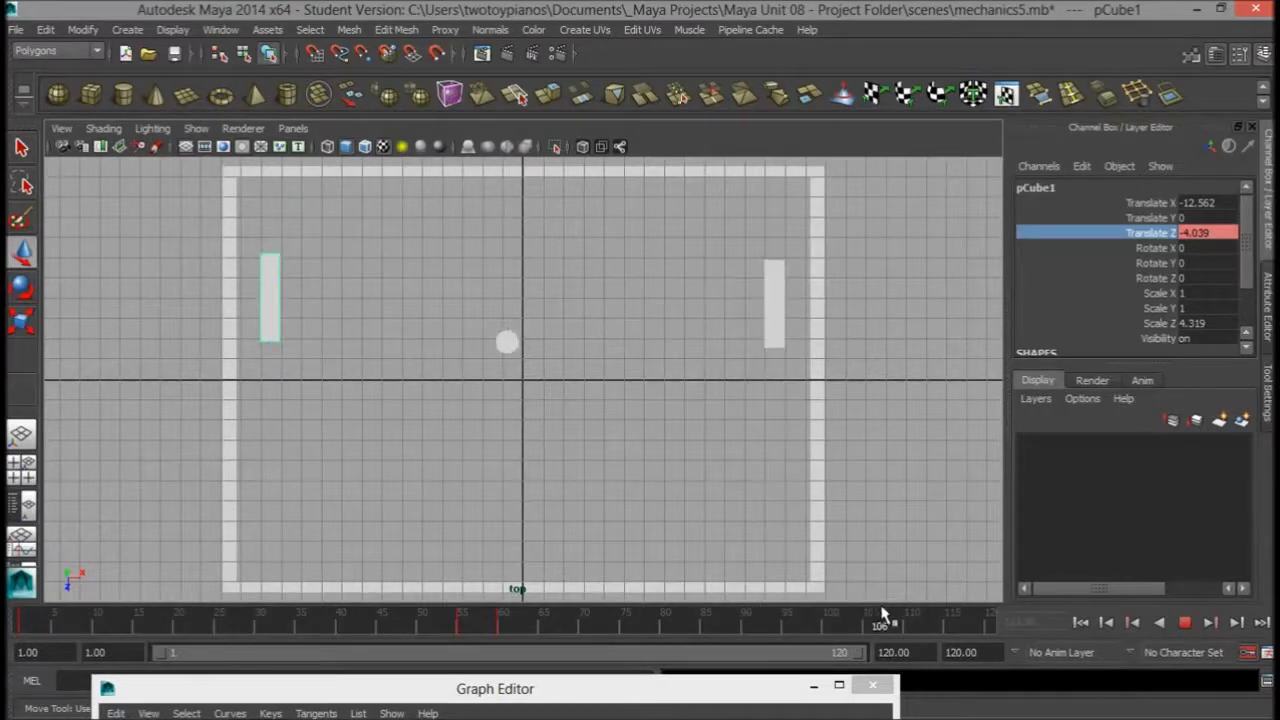
{"action": "mouse_move", "coordinate": [988, 617]}
{"action": "left_mouse_down"}
{"action": "mouse_move", "coordinate": [745, 632]}
{"action": "mouse_move", "coordinate": [951, 637]}
{"action": "left_mouse_up"}
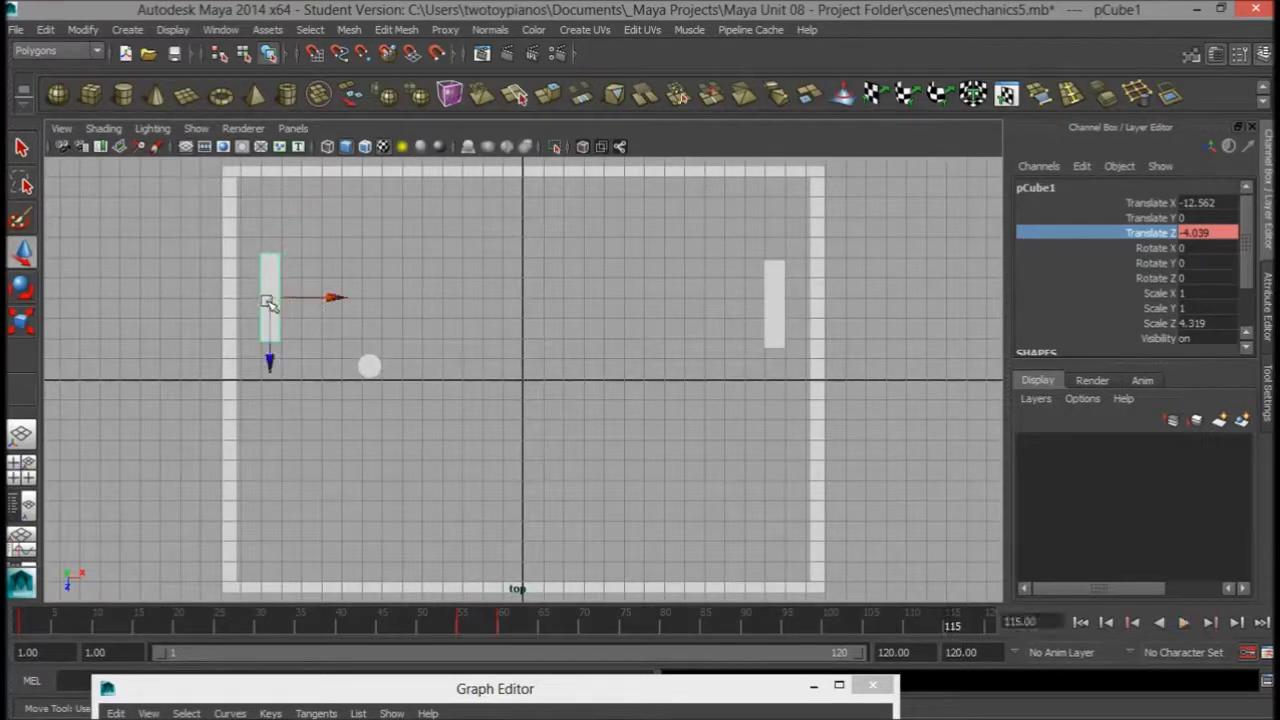
Step: Key the left paddle's Translate Z at frame 115, set it to 0 at frame 120, and play
{"action": "right_click", "coordinate": [1140, 238]}
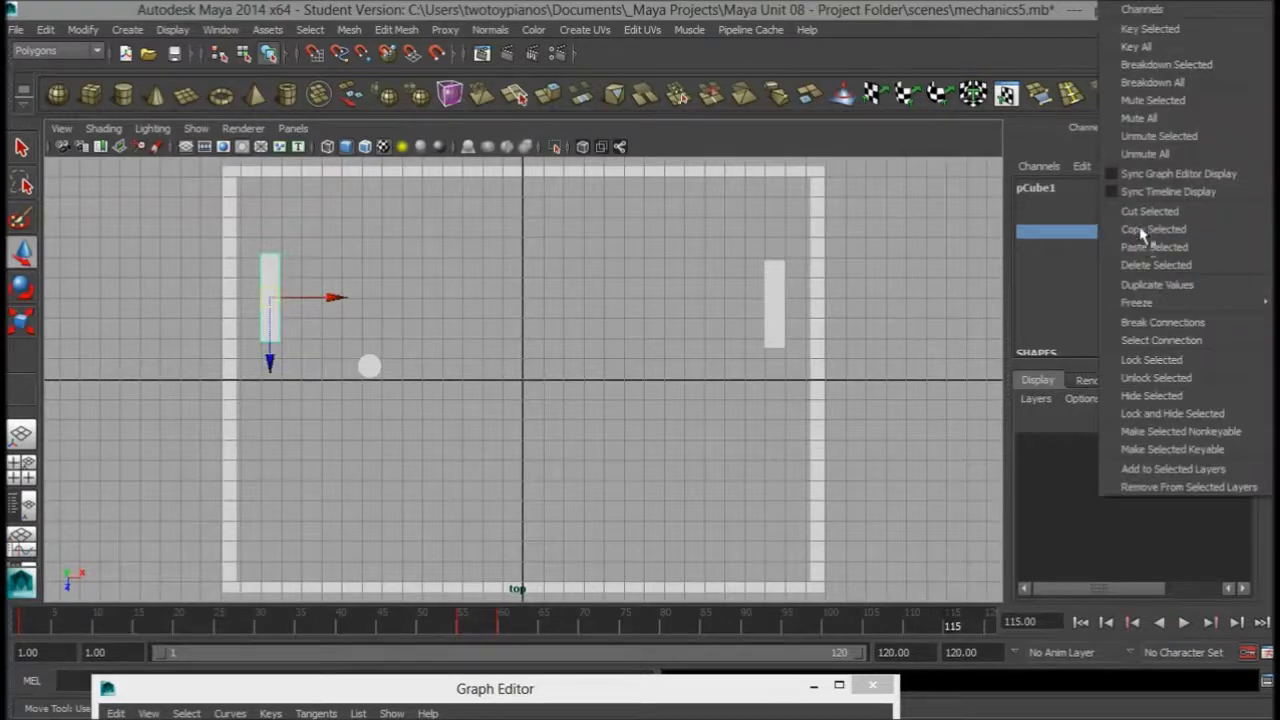
{"action": "left_click", "coordinate": [1147, 30]}
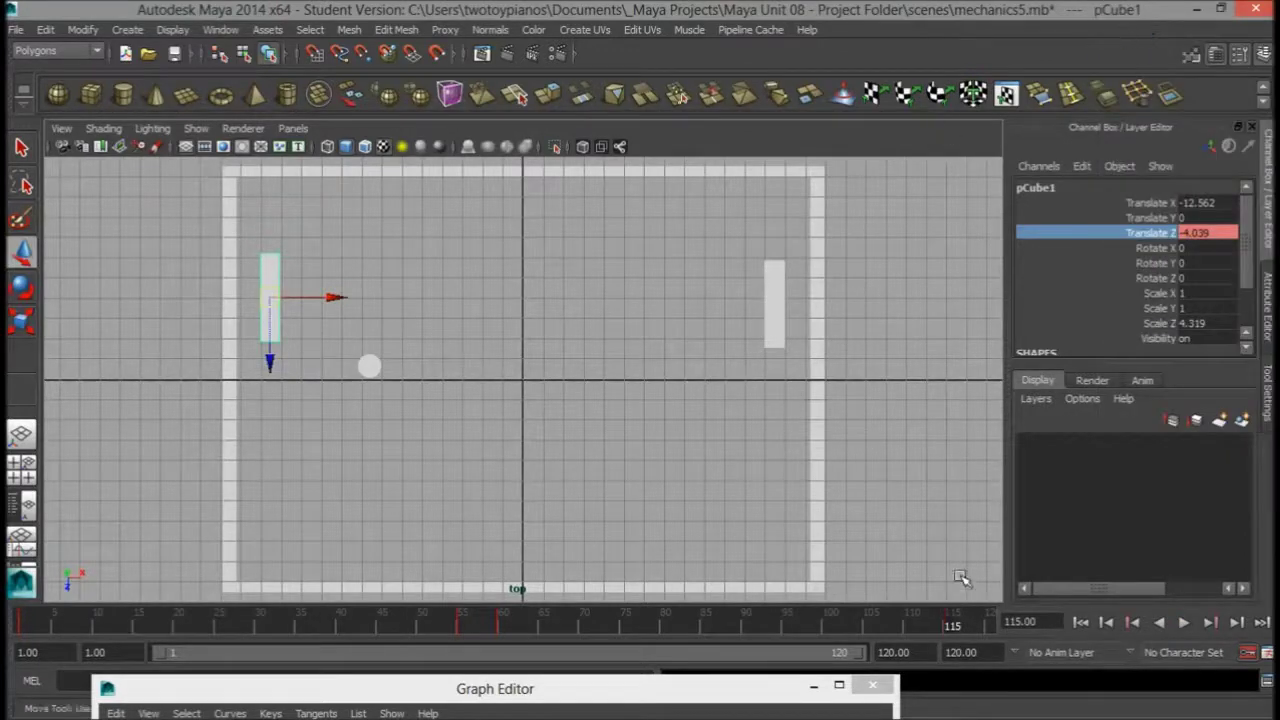
{"action": "left_click", "coordinate": [997, 628]}
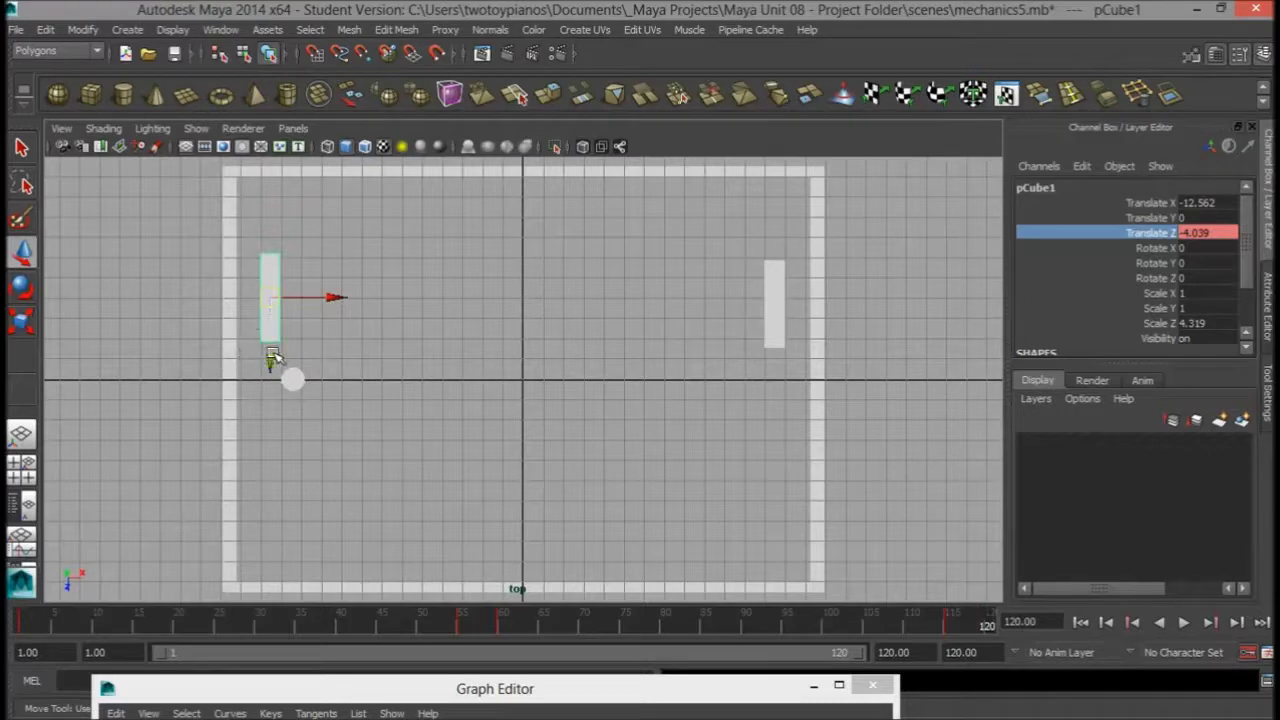
{"action": "left_click_drag", "start_coordinate": [272, 357], "coordinate": [284, 442]}
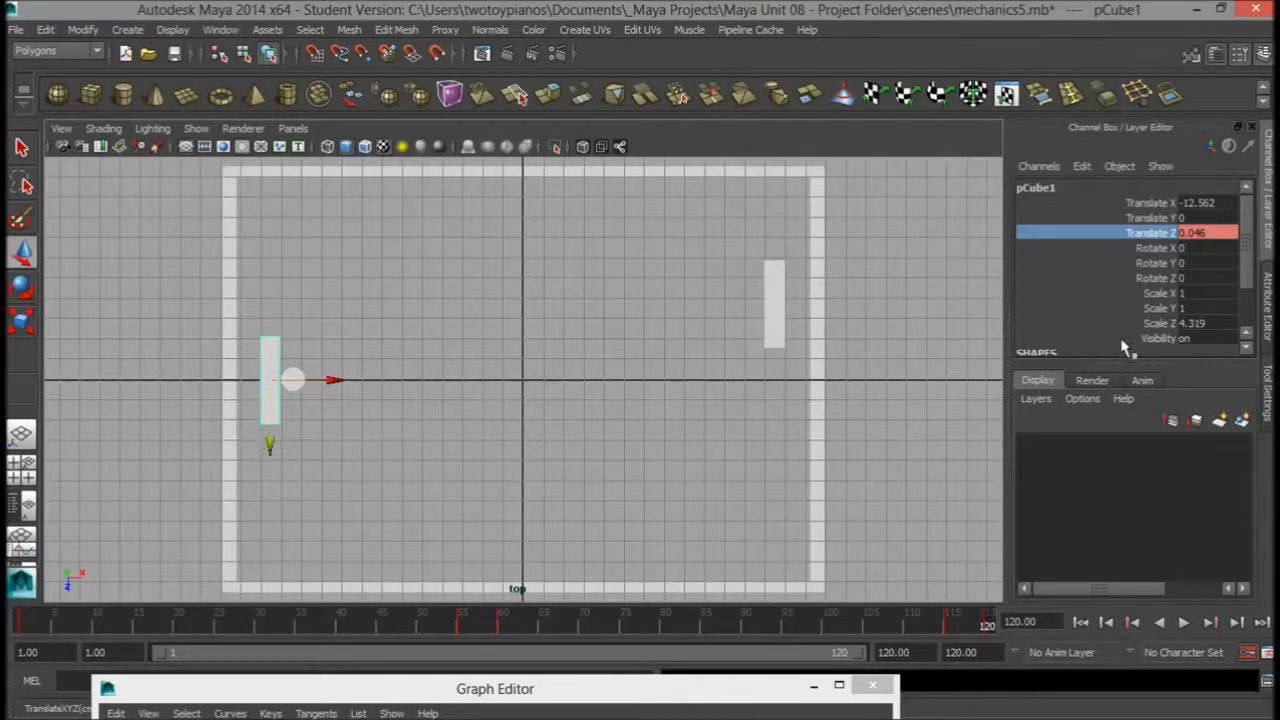
{"action": "double_click", "coordinate": [1214, 233]}
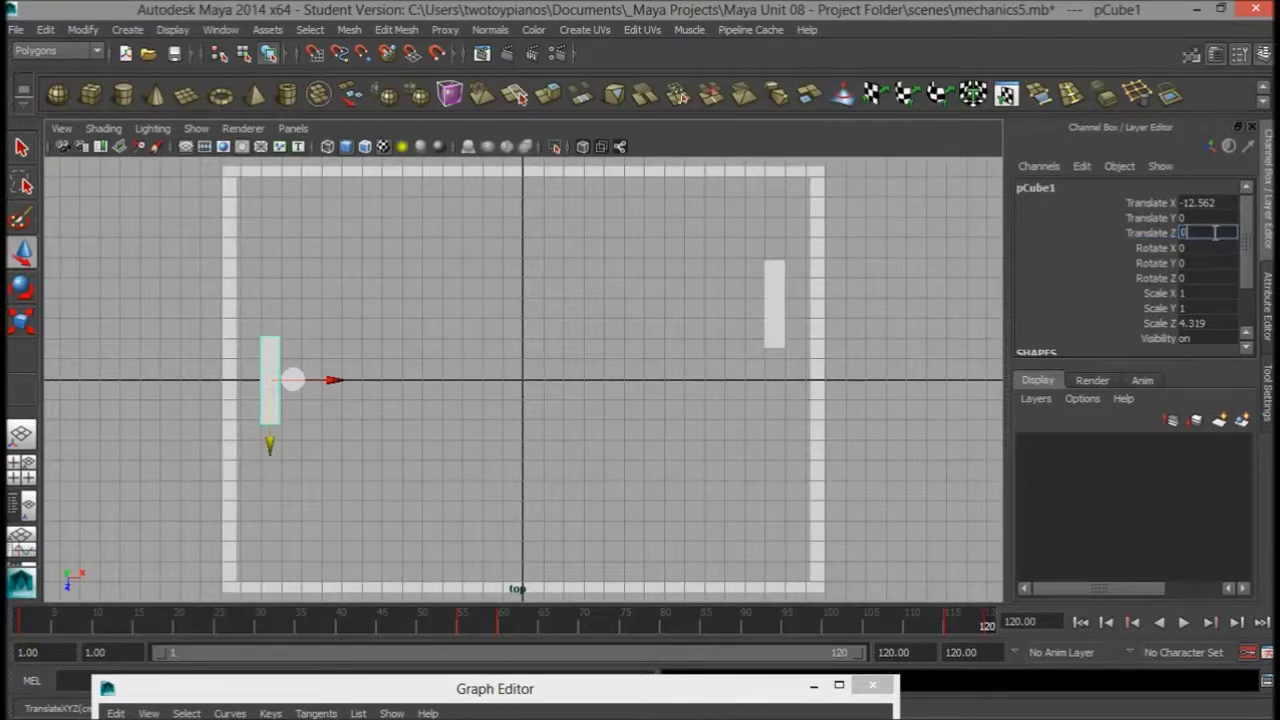
{"action": "type", "text": "0"}
{"action": "key", "text": "Return"}
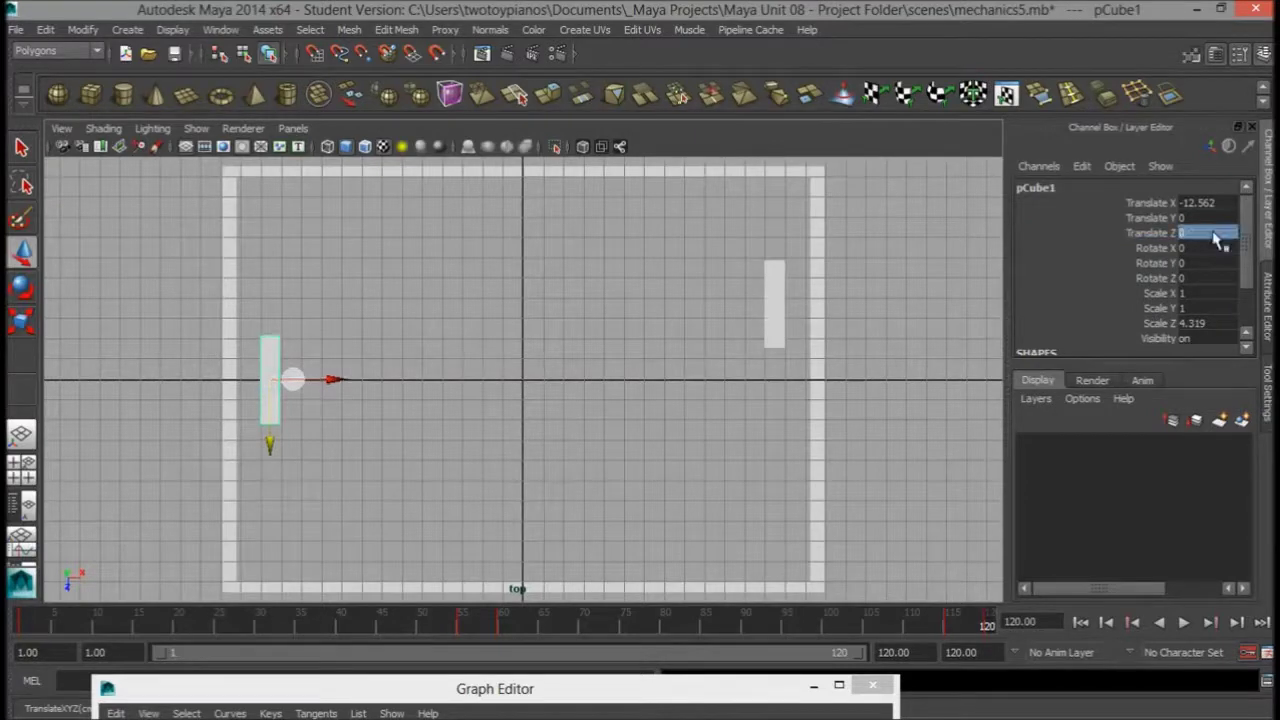
{"action": "left_click", "coordinate": [1184, 622]}
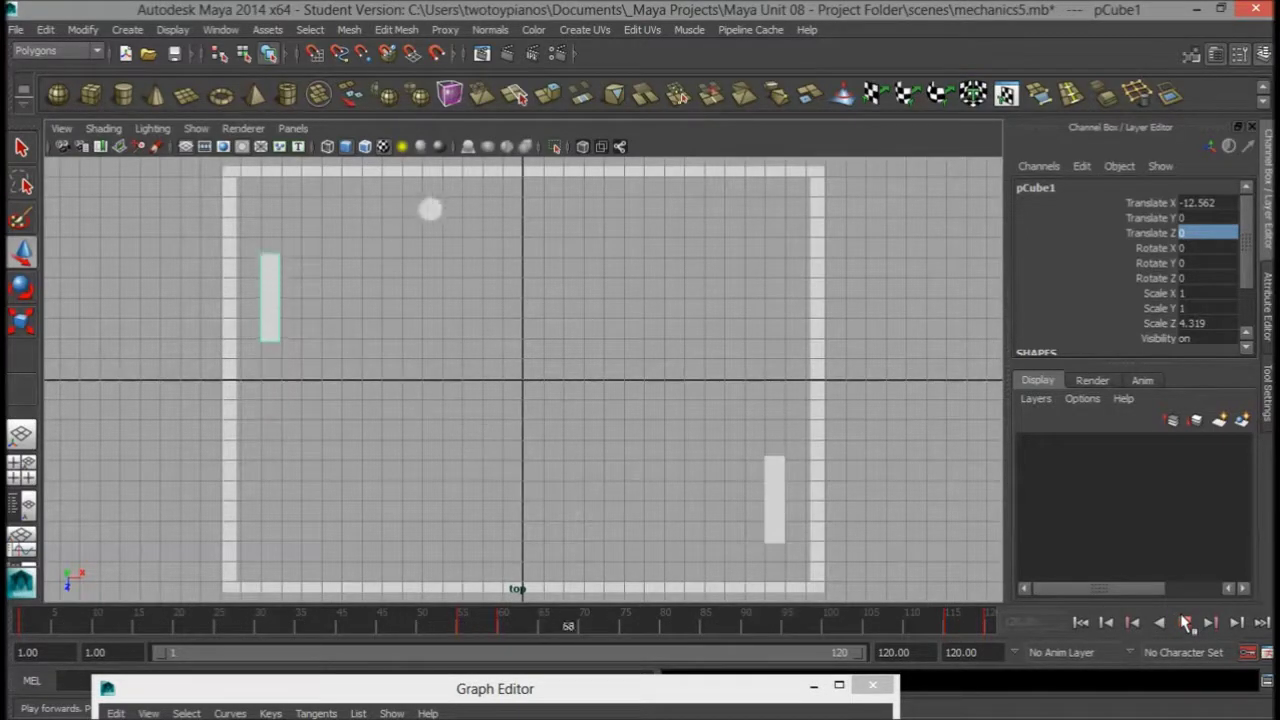
{"action": "left_click", "coordinate": [1184, 622]}
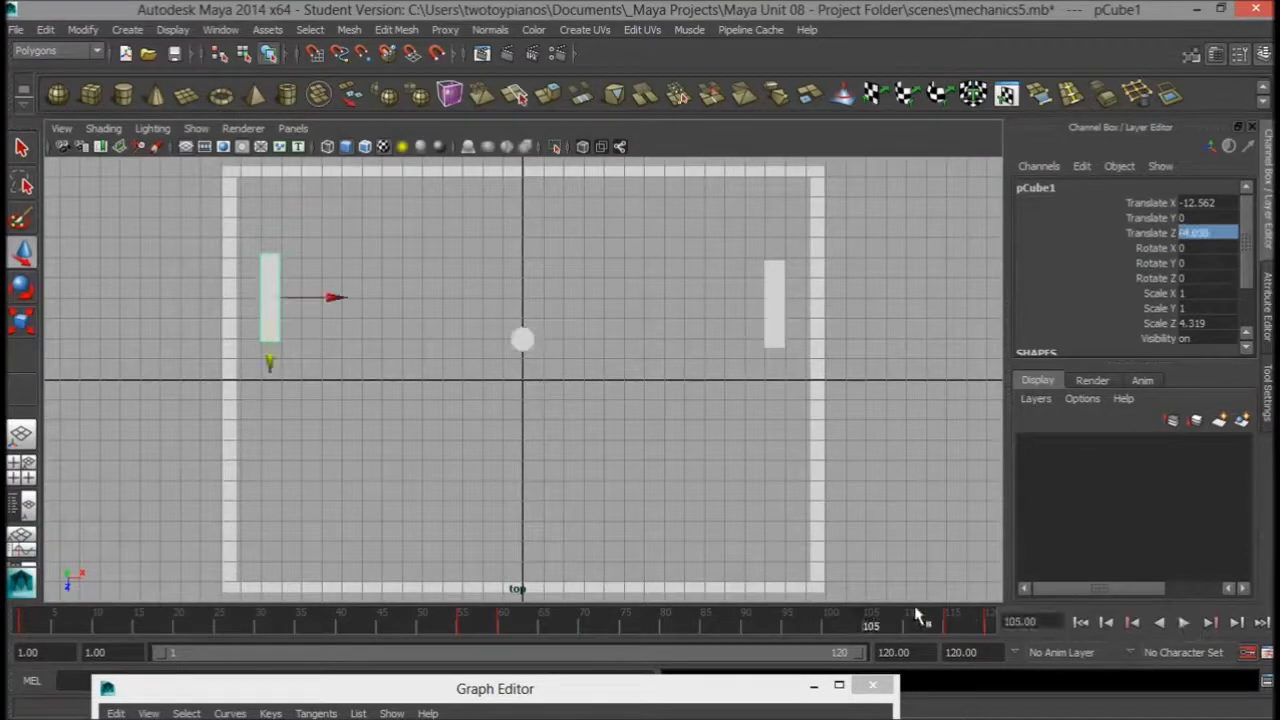